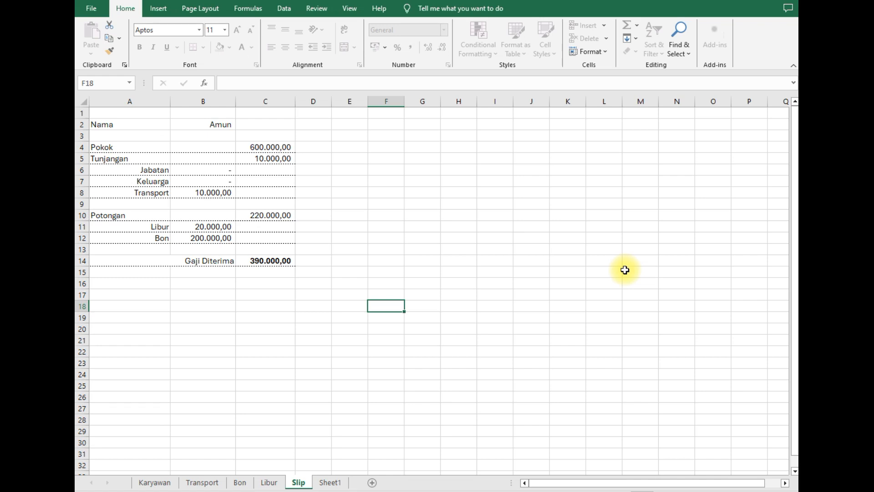
- Use the slip's employee name dropdown to show Amnu, then switch it back to Amun
click(209, 124)
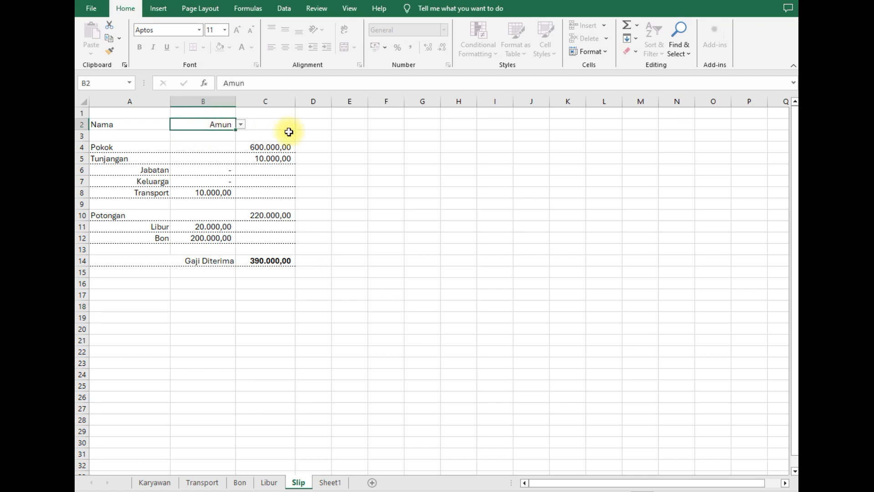
click(240, 127)
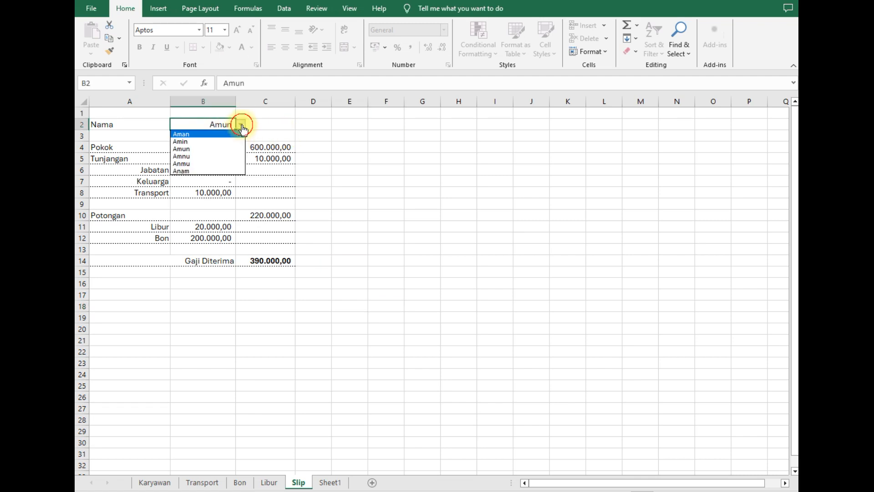
click(199, 156)
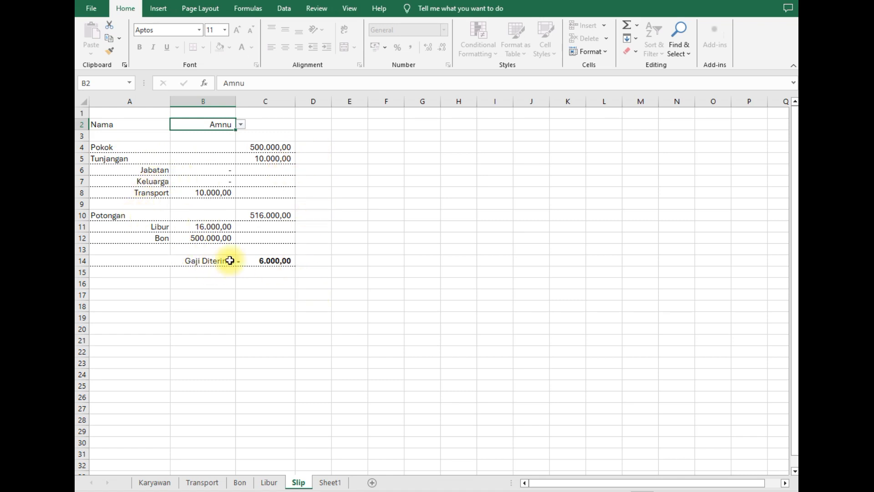
click(242, 125)
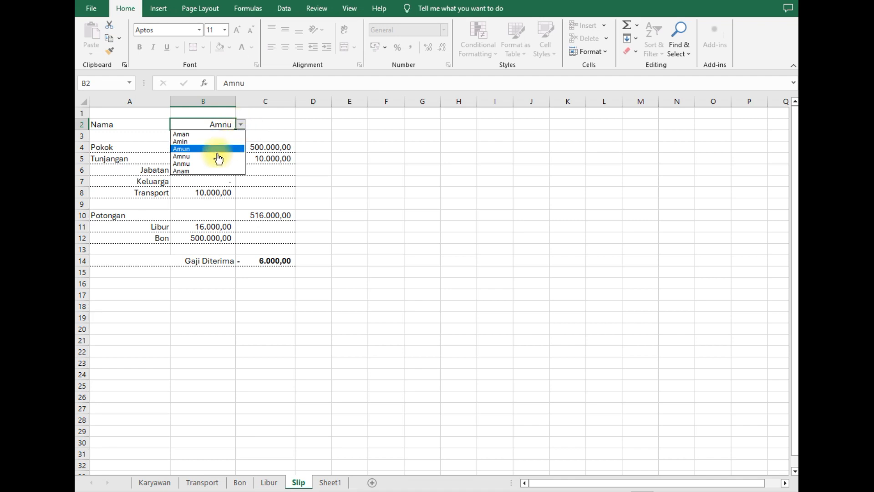
click(218, 156)
click(242, 124)
click(209, 154)
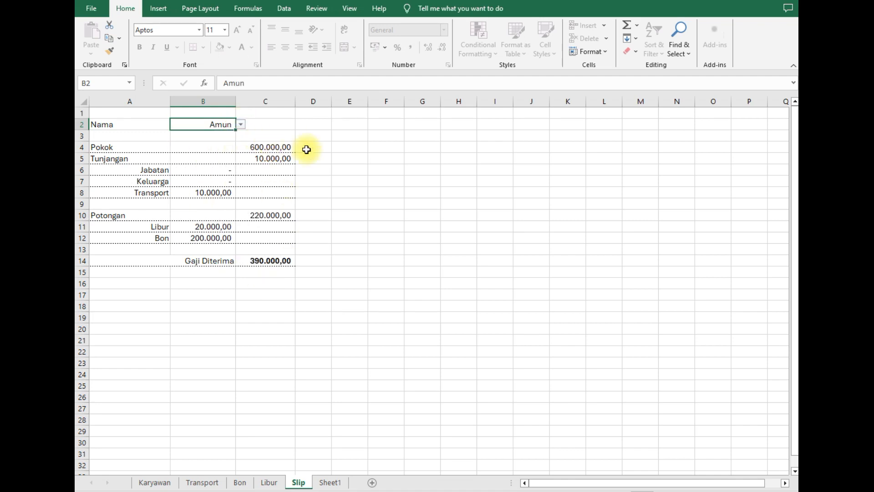
- Select empty cells E9, F10 and G11 on the slip, then go to the Karyawan sheet
click(336, 193)
click(357, 206)
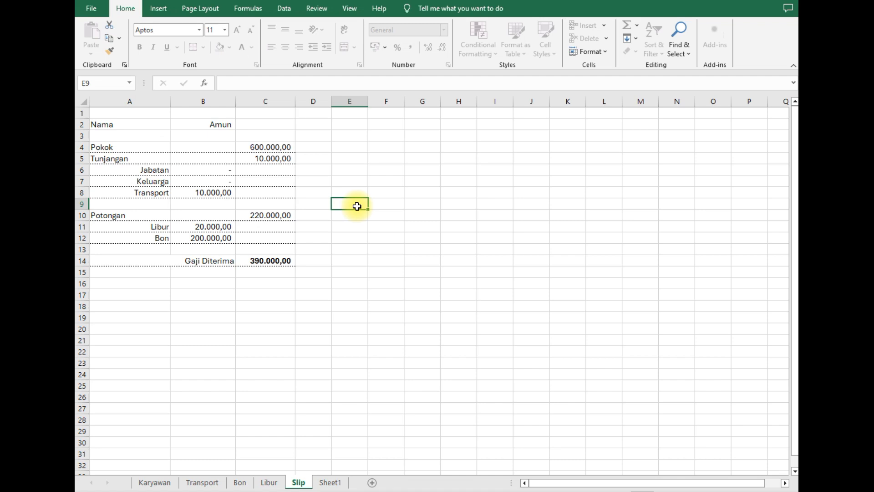
click(398, 221)
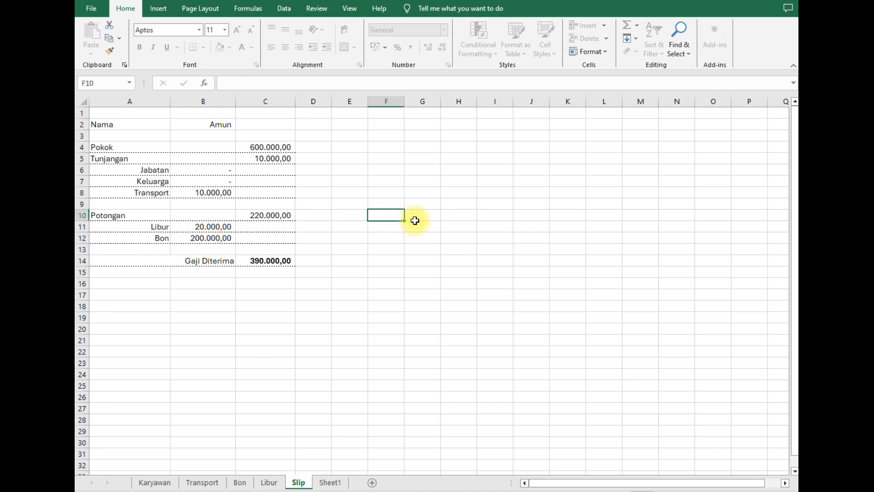
click(426, 230)
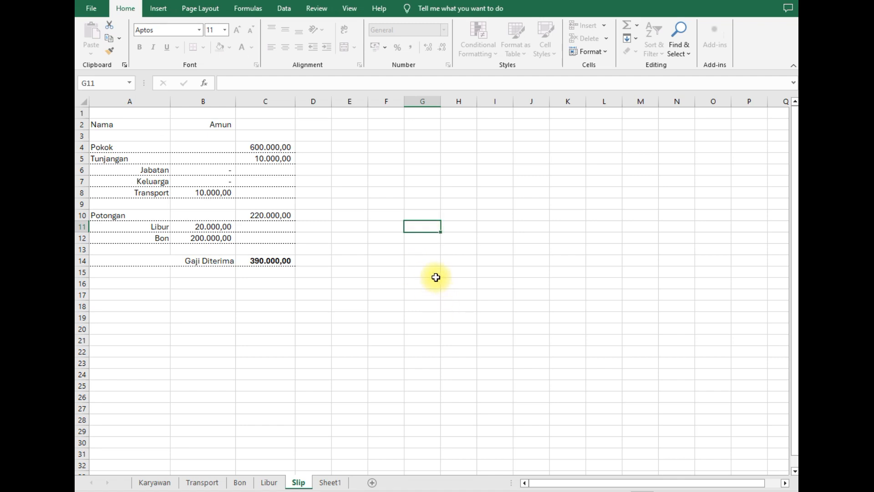
click(153, 482)
click(425, 250)
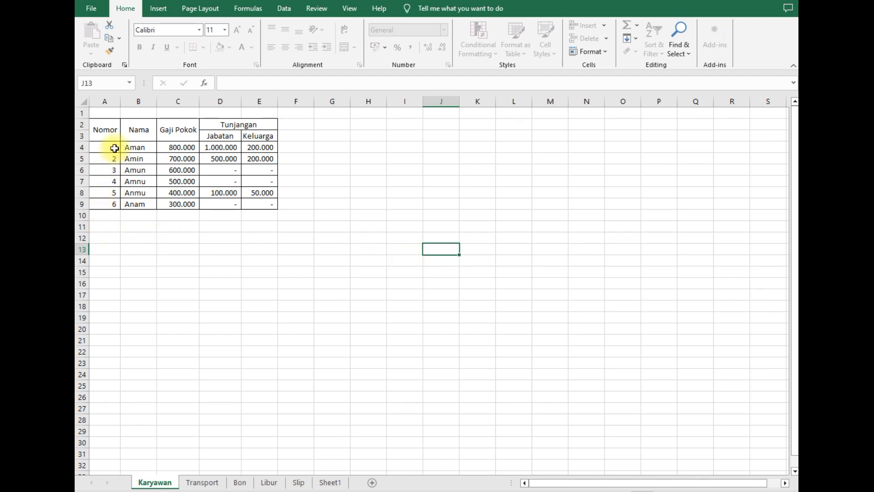
- Review the employee numbers and names A4:B9, Aman's base salary in C4 and his row
drag(115, 147, 141, 204)
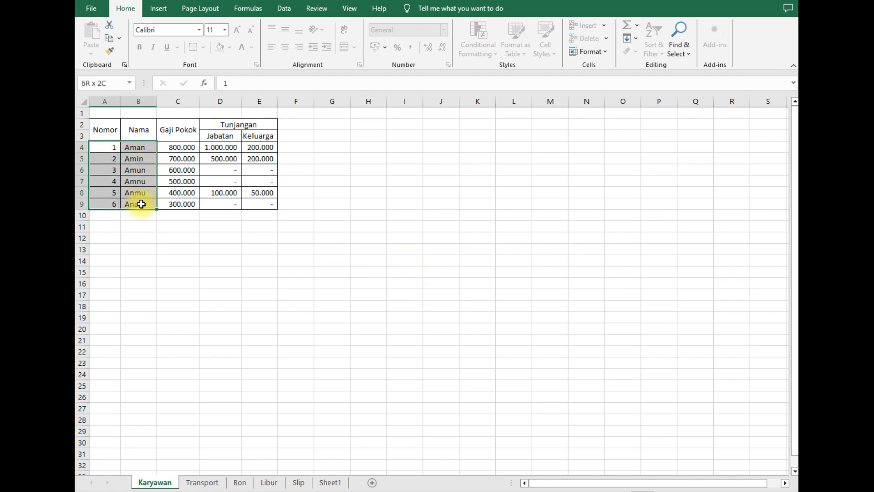
click(208, 245)
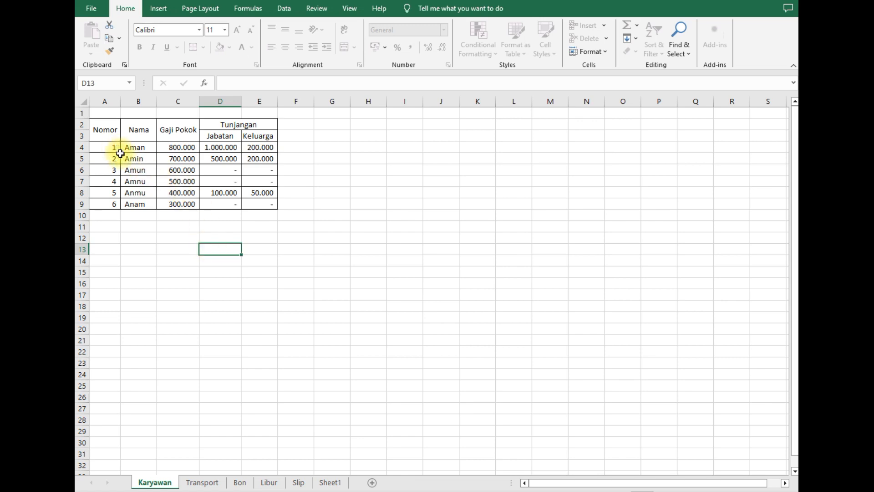
click(178, 148)
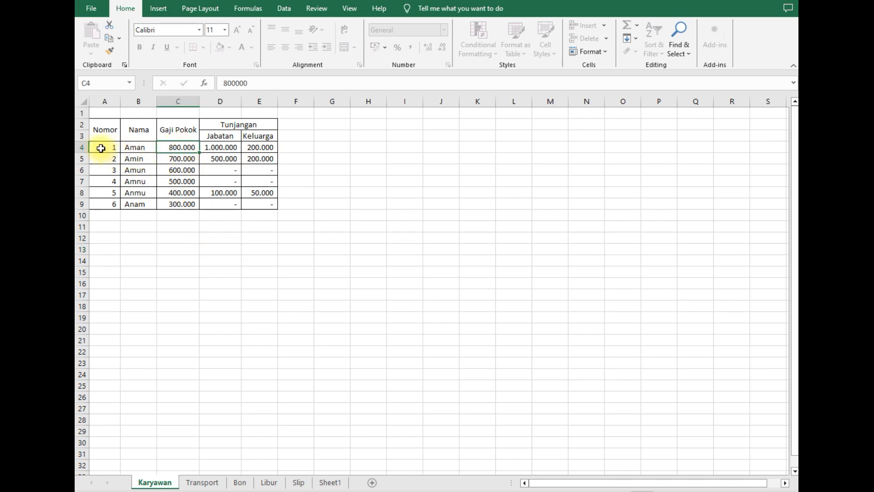
click(82, 147)
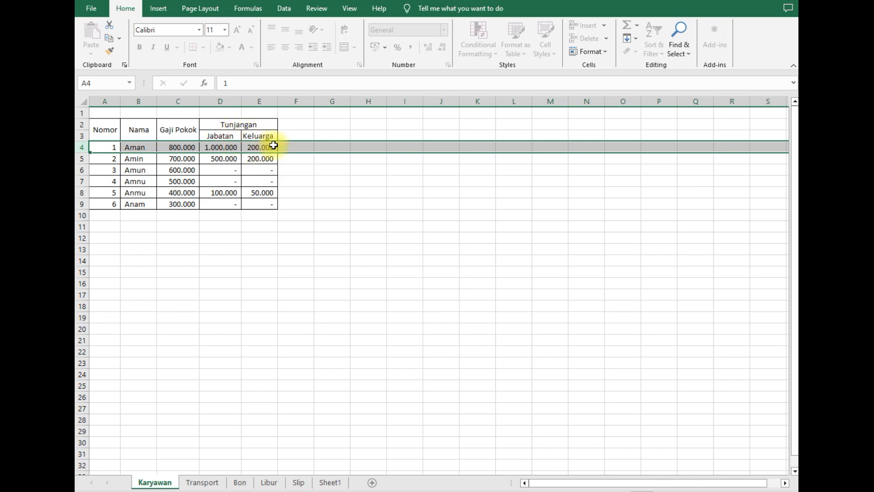
click(307, 149)
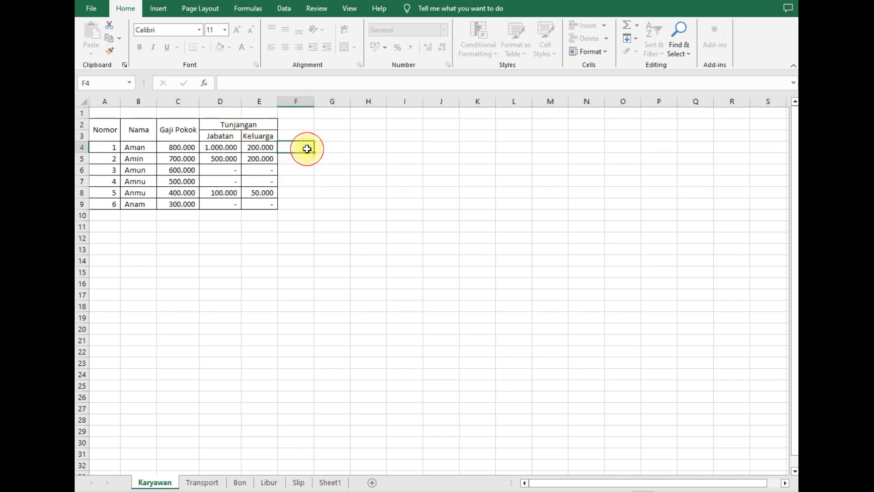
- Check Aman's Keluarga allowance in E4, then move to the Transport sheet
click(268, 145)
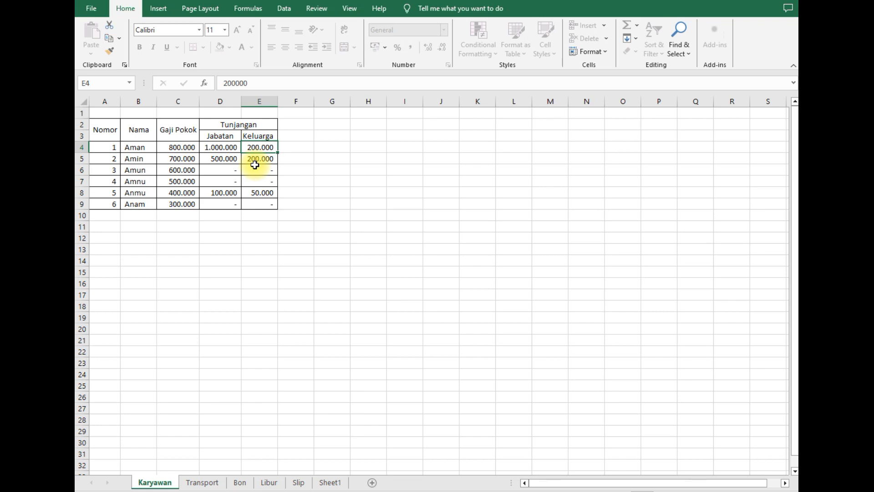
click(304, 170)
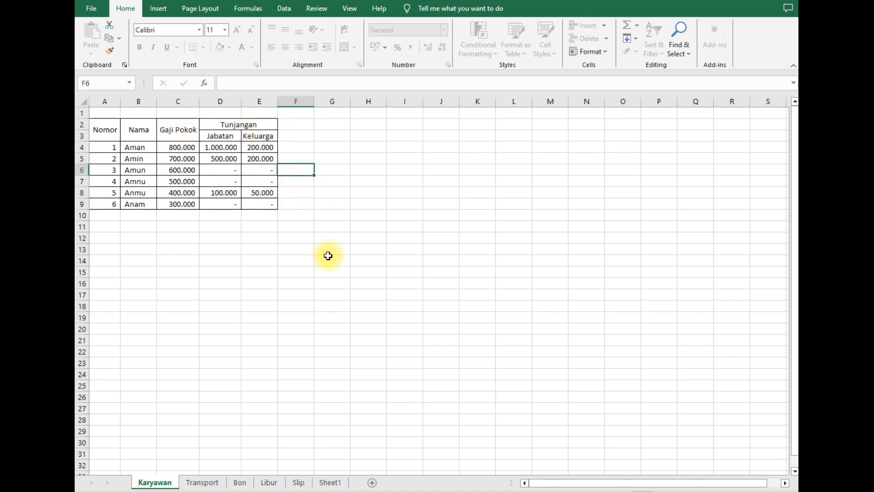
click(207, 483)
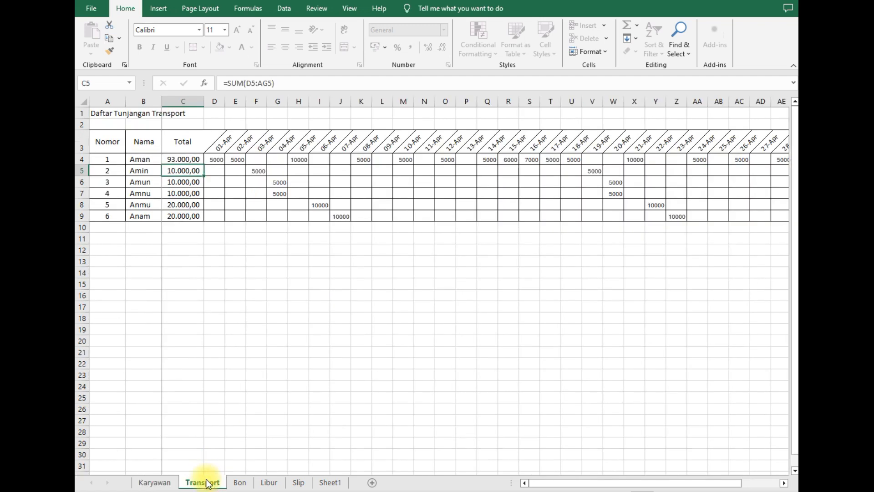
click(248, 329)
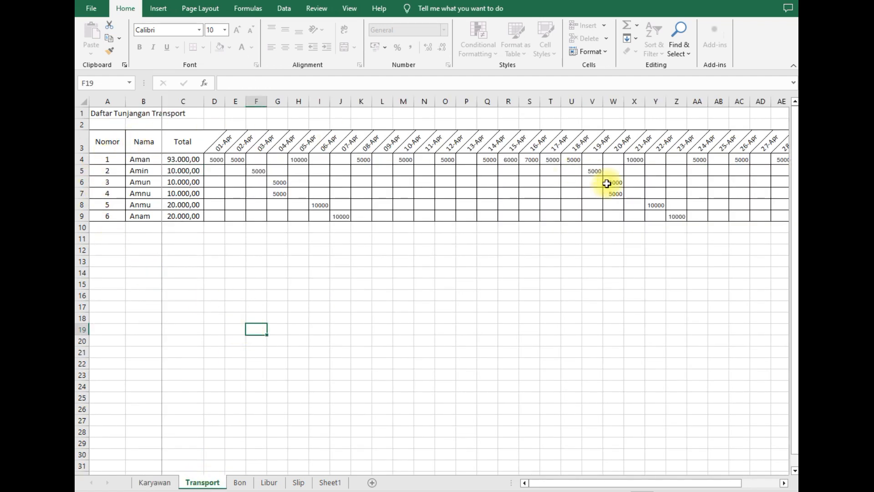
scroll(255, 282, down, 2)
scroll(258, 283, up, 2)
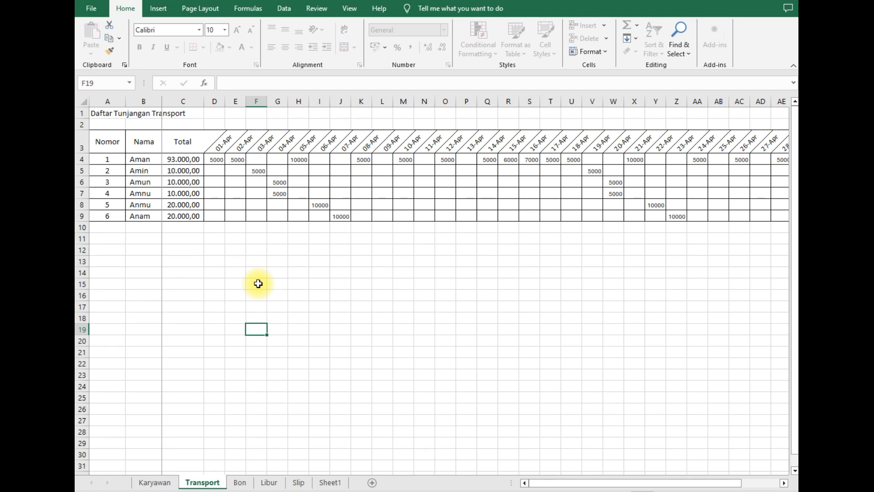
click(420, 309)
click(421, 293)
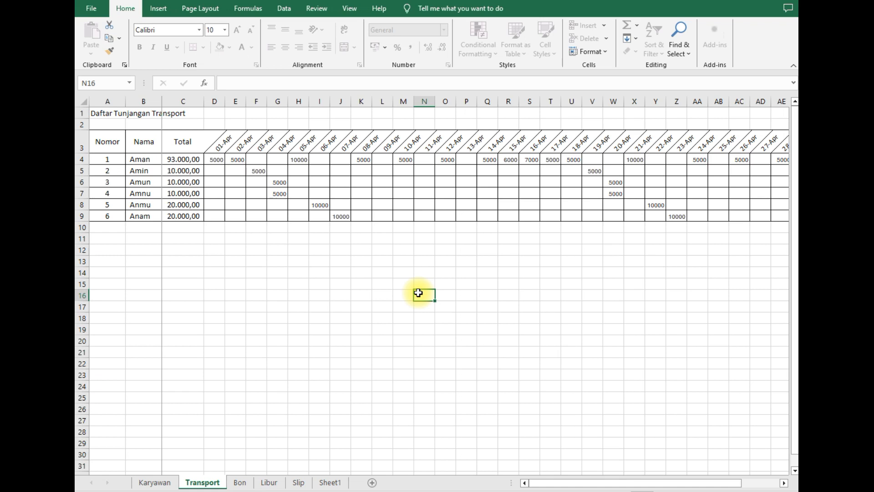
click(422, 258)
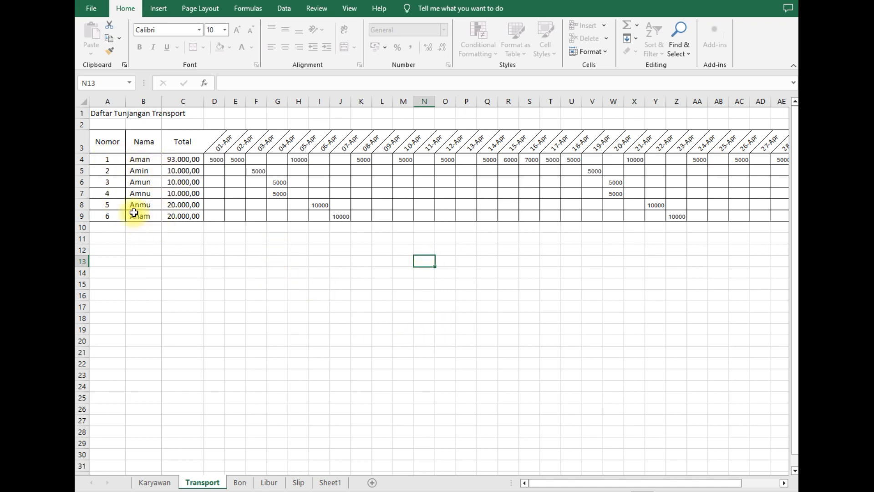
click(156, 482)
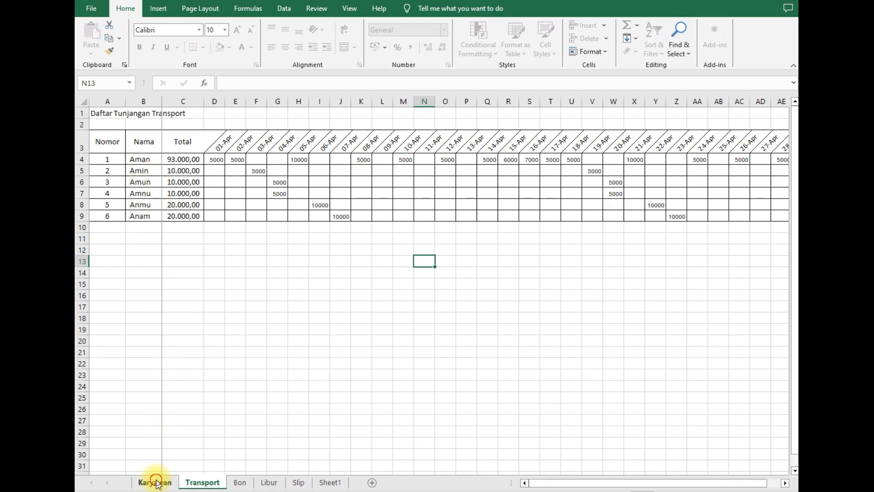
click(208, 482)
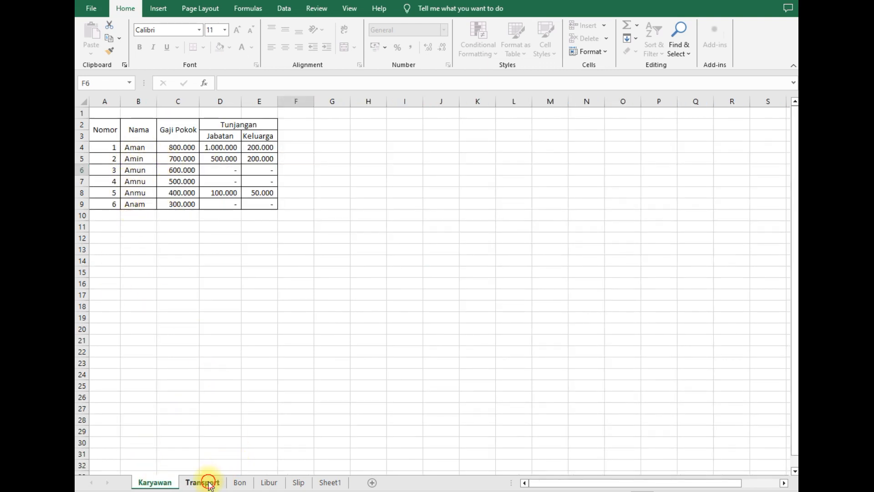
click(145, 162)
drag(151, 191, 146, 217)
click(209, 271)
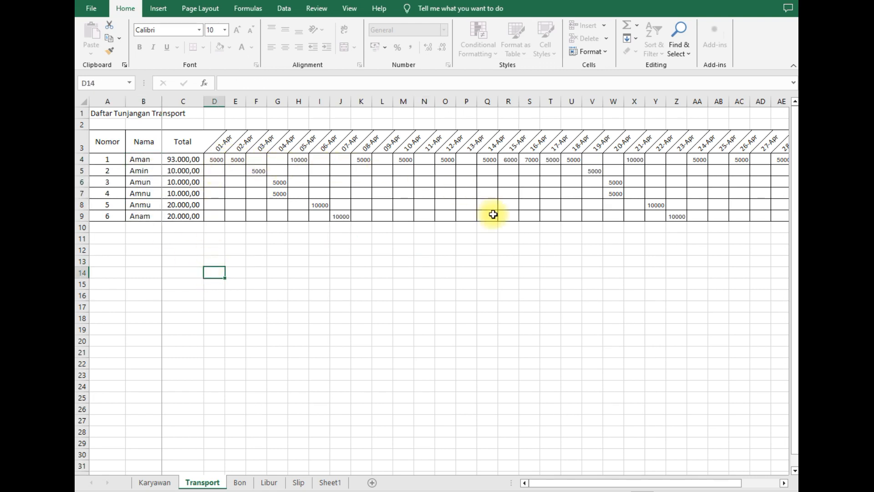
click(692, 473)
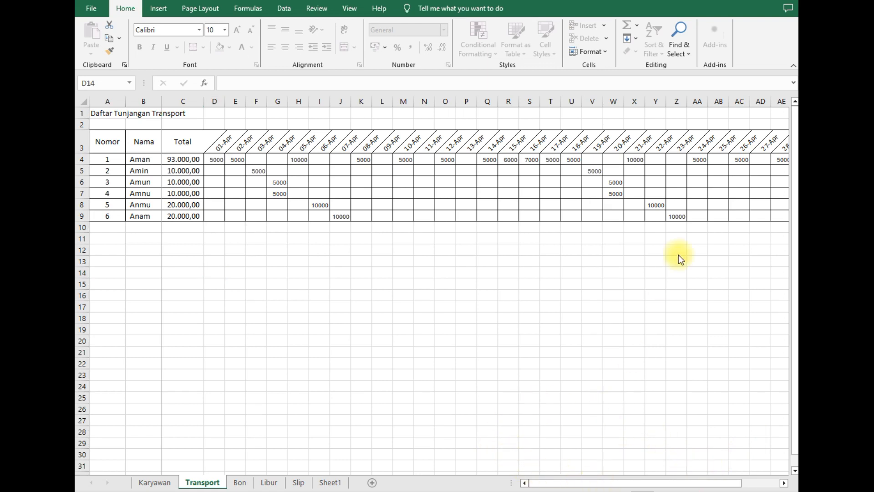
click(717, 183)
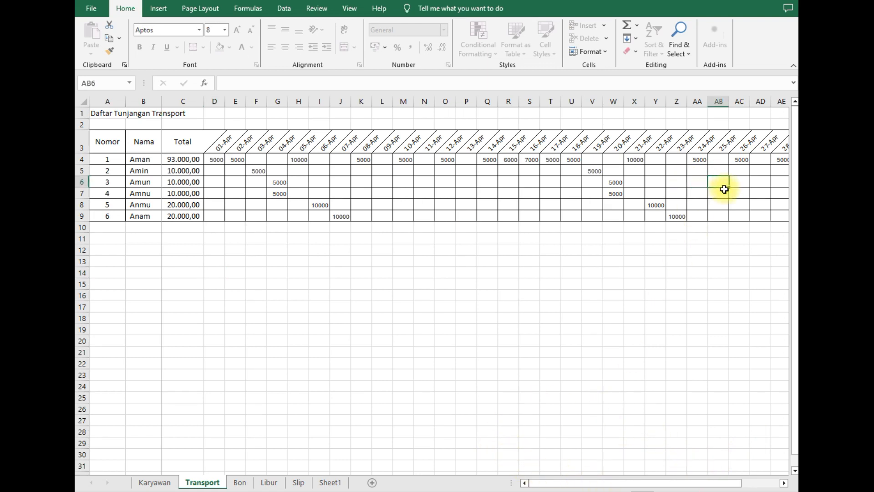
key(Right)
key(Right)
key(Right)
key(Right)
key(Right)
key(Right)
key(Right)
key(Right)
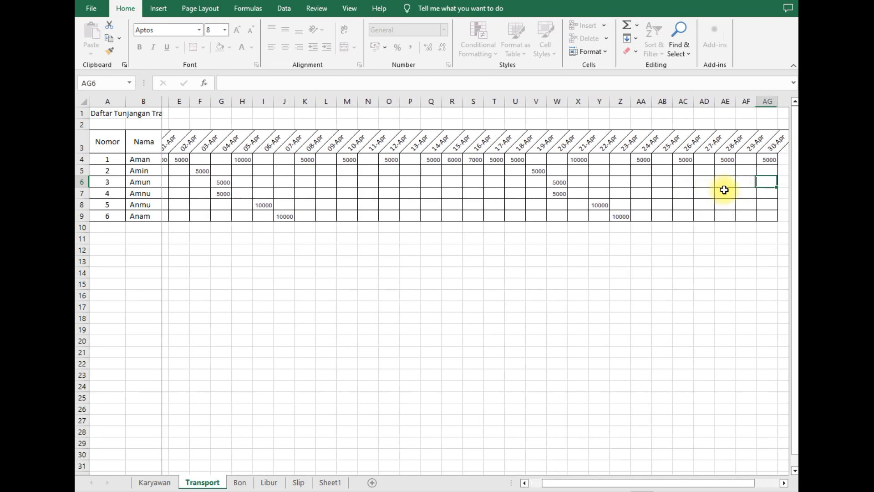
key(Left)
key(Left)
key(Left)
key(Left)
key(Left)
key(Left)
key(Left)
key(Left)
key(Left)
key(Left)
key(Left)
key(Left)
key(Left)
key(Left)
key(Left)
key(Left)
key(Left)
key(Left)
key(Left)
key(Left)
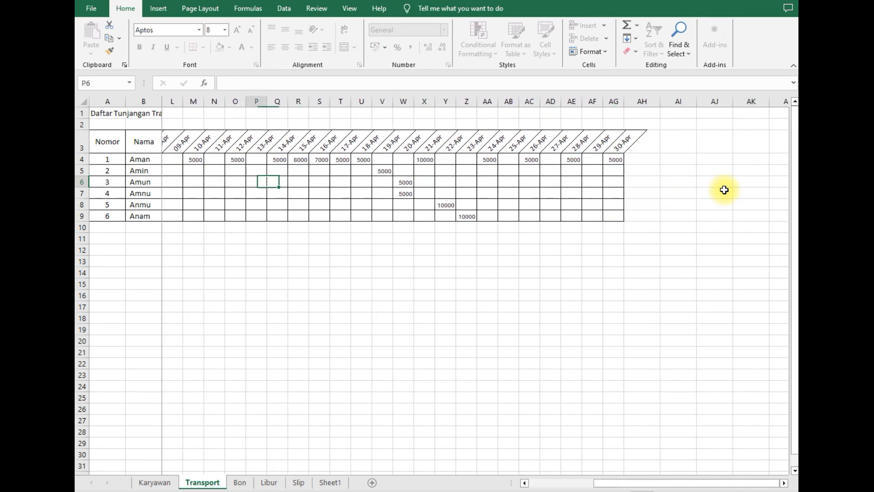
key(Right)
key(Right)
key(Right)
key(Right)
key(Right)
key(Up)
key(Up)
key(Left)
key(Left)
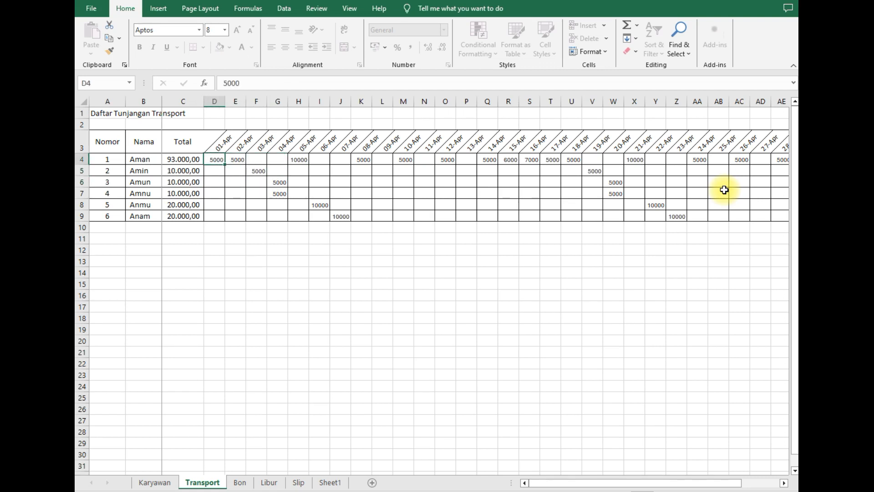
key(Up)
key(Down)
key(Up)
key(Down)
key(Up)
key(Down)
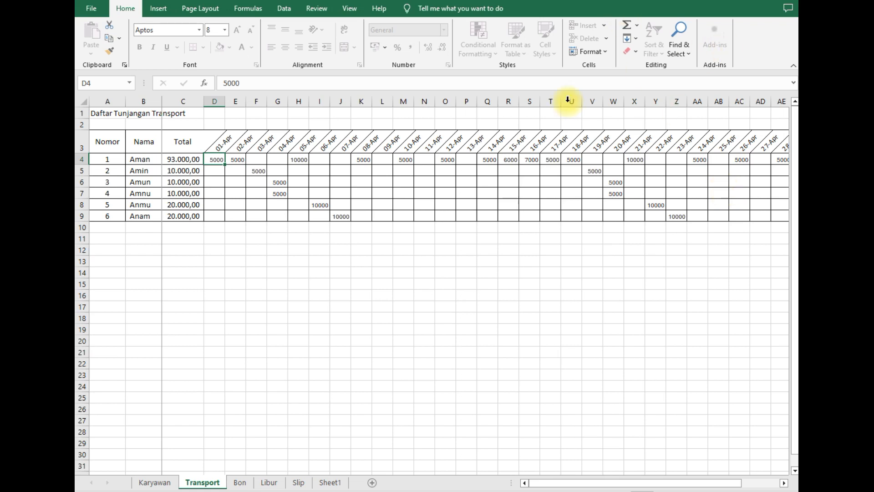
- Inspect the Total column C and Aman's transport total formula =SUM(D4:AG4) in C4
click(182, 100)
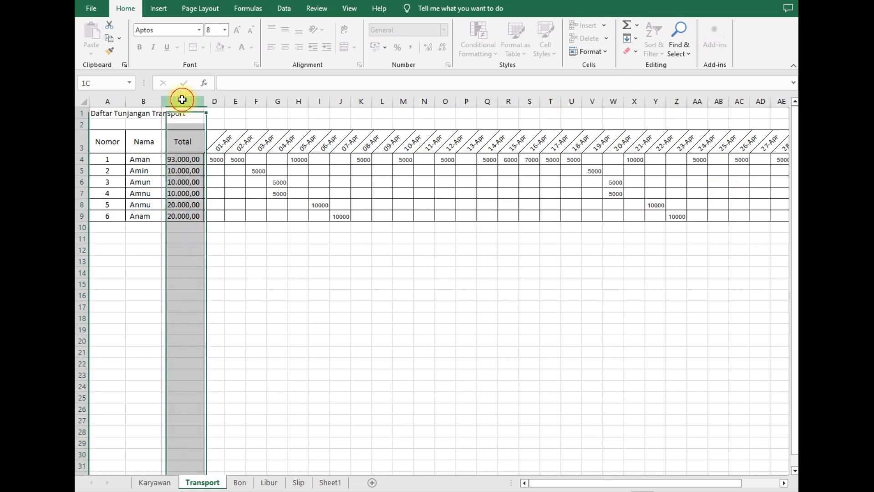
click(185, 159)
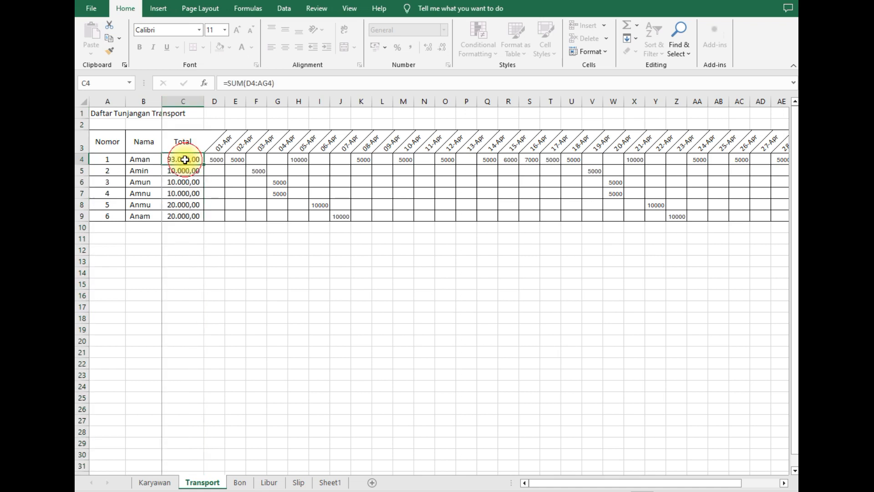
click(186, 101)
click(255, 282)
click(184, 158)
- Try editing the C4 total, dismiss the protected-sheet warning, and clear the column selection
click(287, 83)
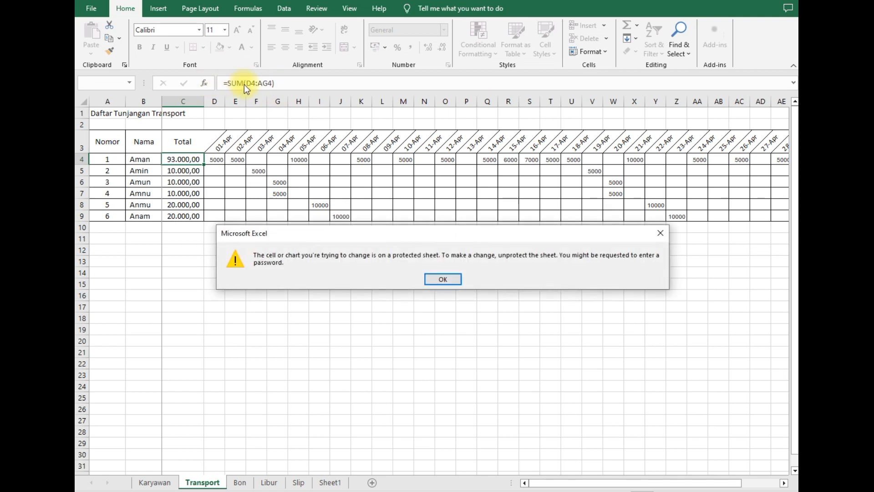
click(444, 277)
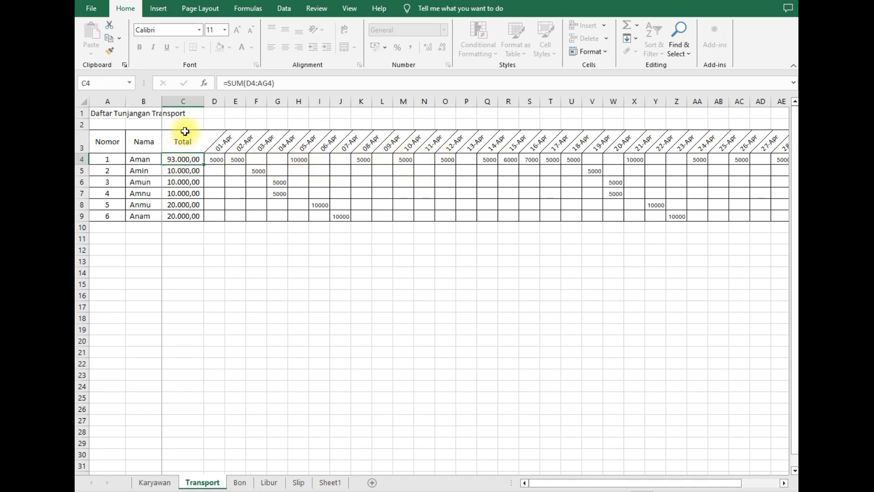
click(186, 104)
click(251, 273)
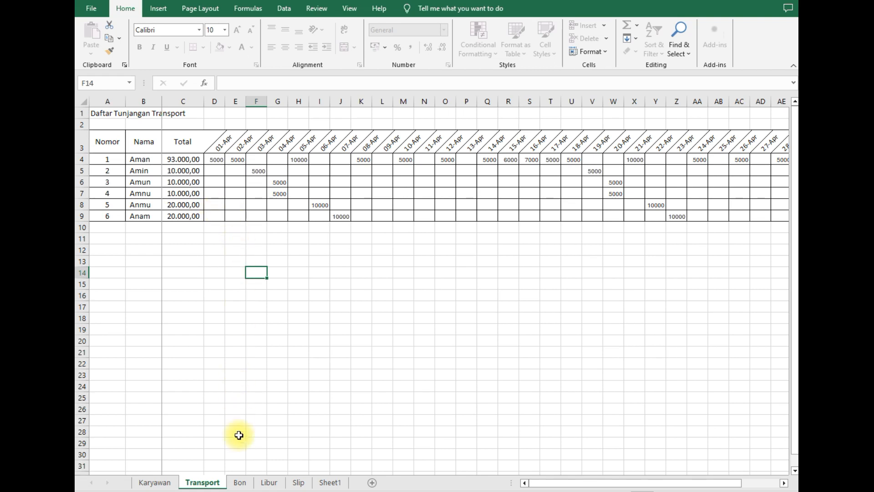
- Go to the Bon sheet to view the dated employee advances
click(238, 481)
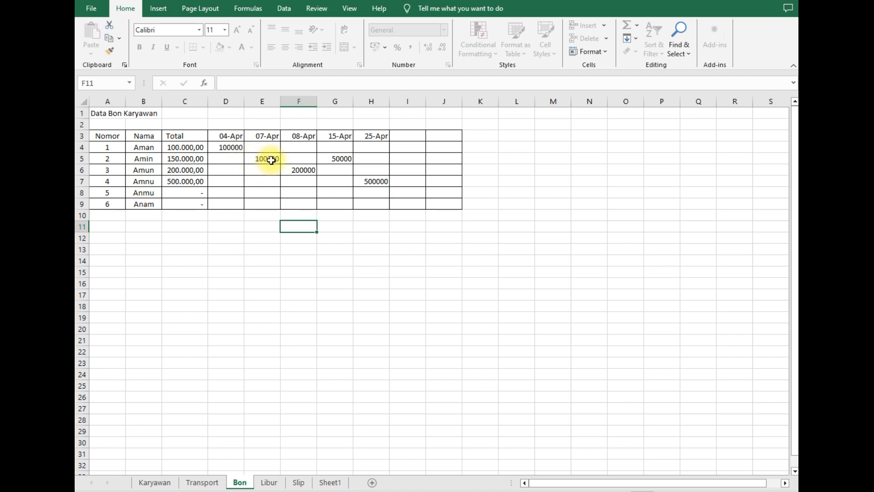
- Inspect the advance amounts in D4 and E5, glance at Transport, and return to Bon
click(228, 146)
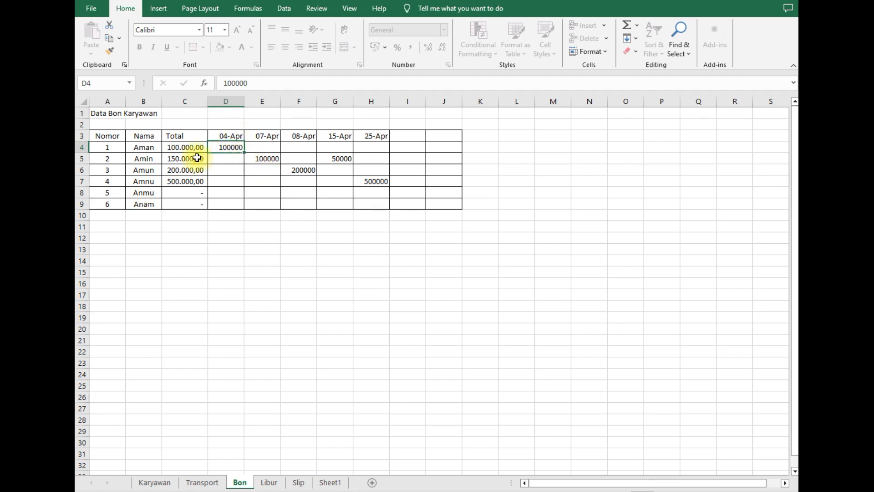
click(268, 157)
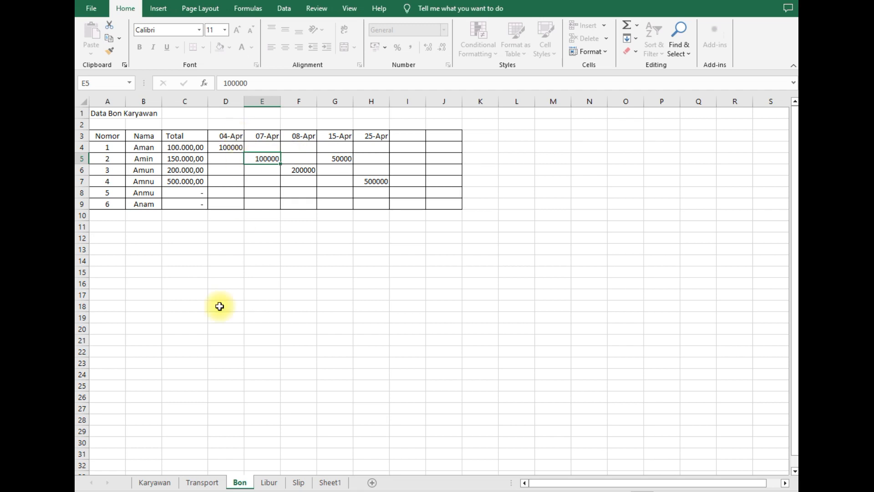
click(206, 483)
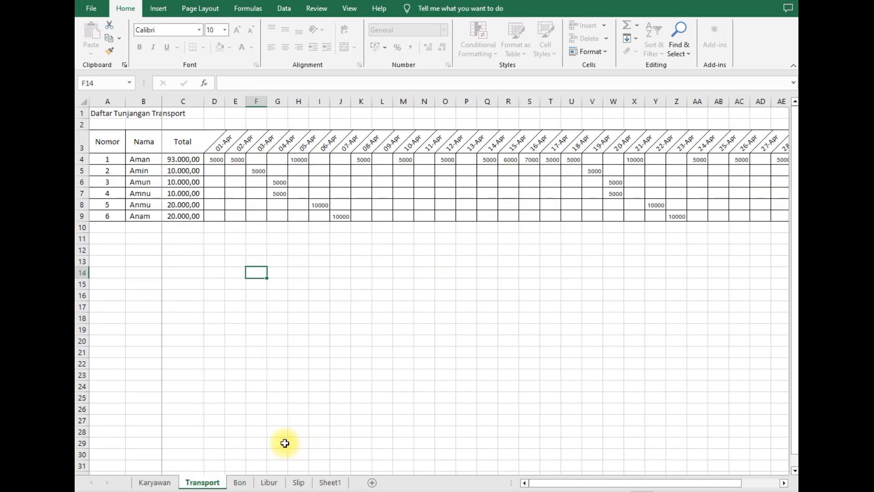
click(240, 482)
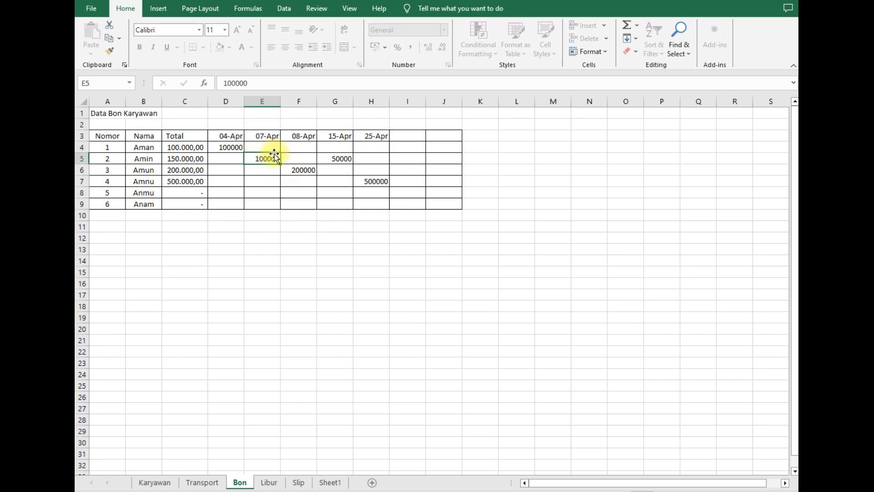
- Select the Total column C and check the name formula in B4, then go to Libur
click(177, 101)
drag(177, 101, 184, 142)
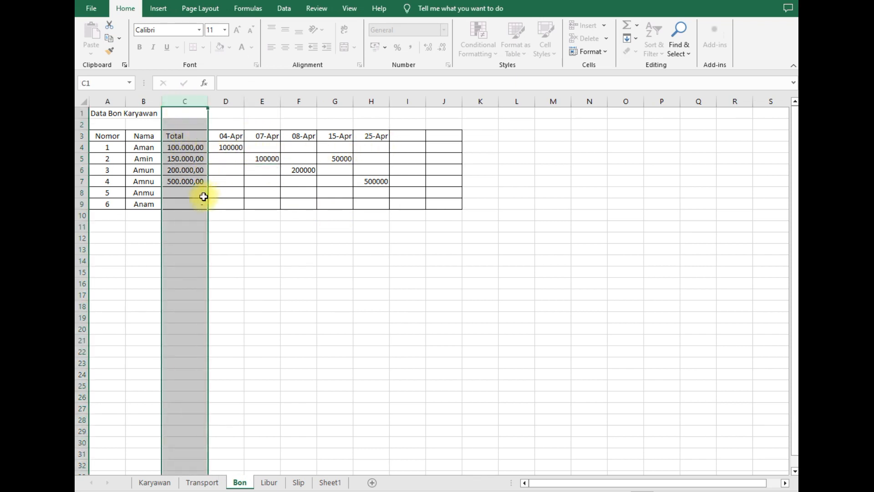
click(145, 147)
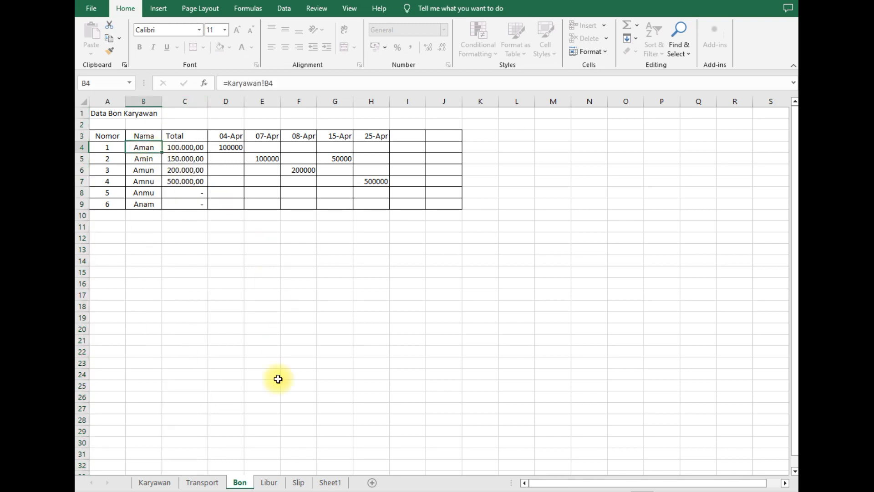
click(269, 482)
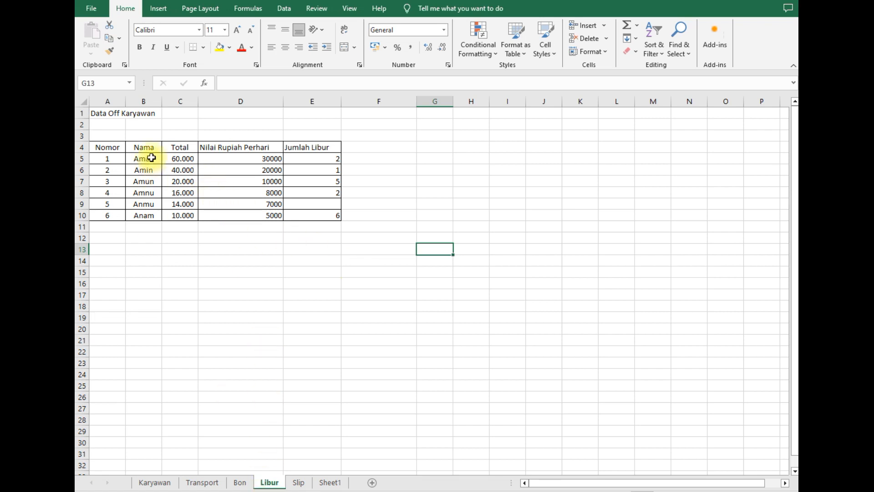
- Select the Nomor and Nama columns, the Total and daily-rate columns, and the first employee row
drag(110, 147, 150, 213)
click(220, 253)
click(185, 101)
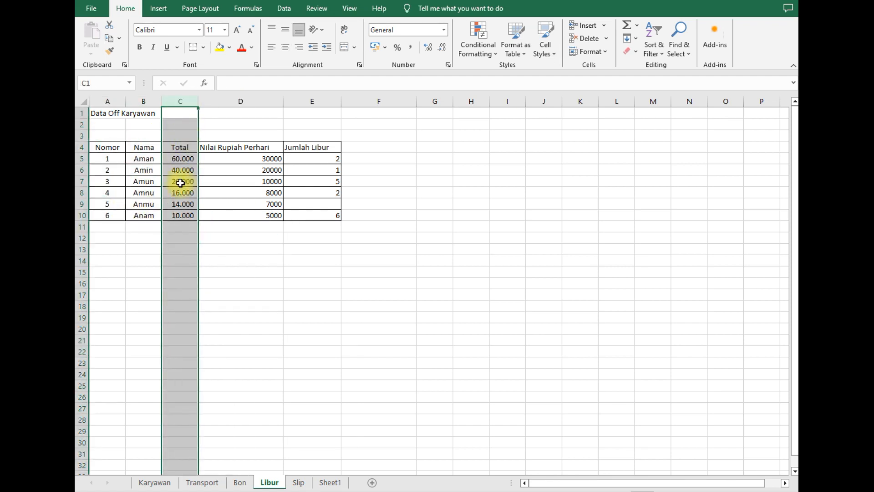
click(250, 103)
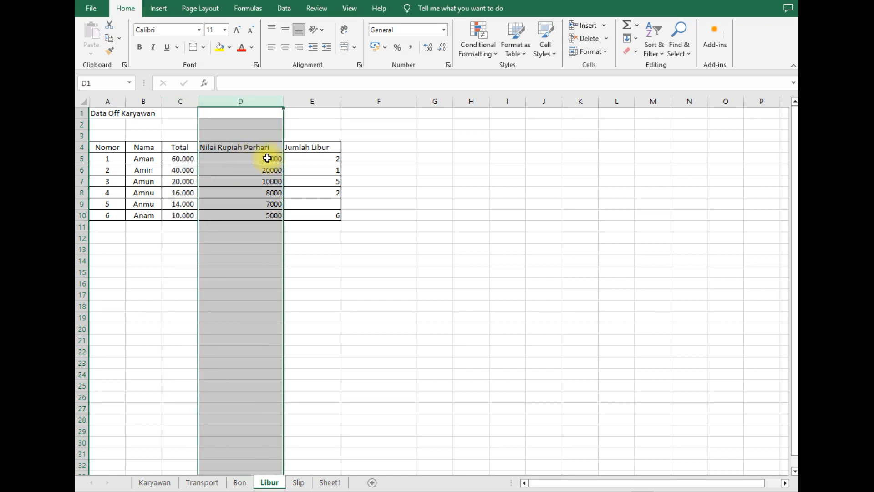
click(255, 260)
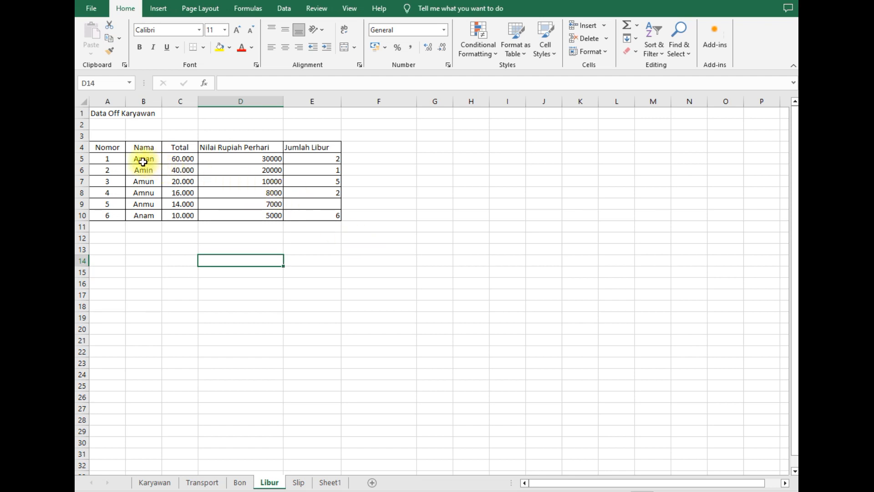
click(82, 158)
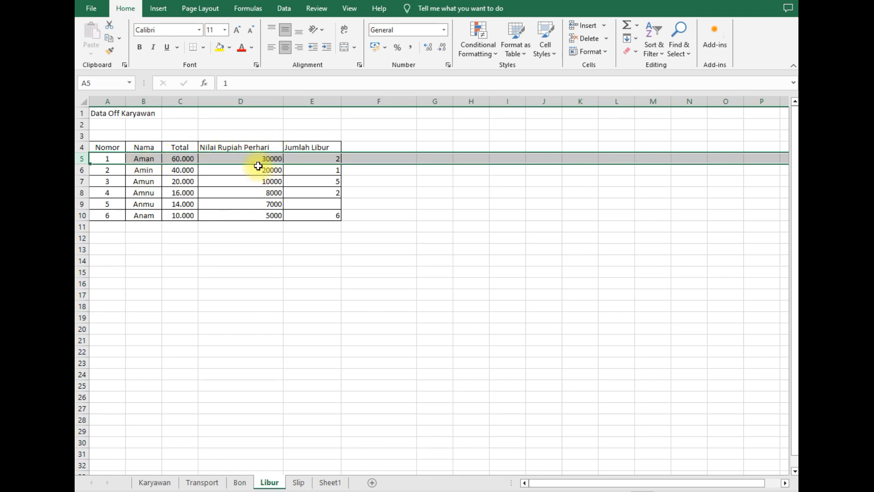
click(261, 126)
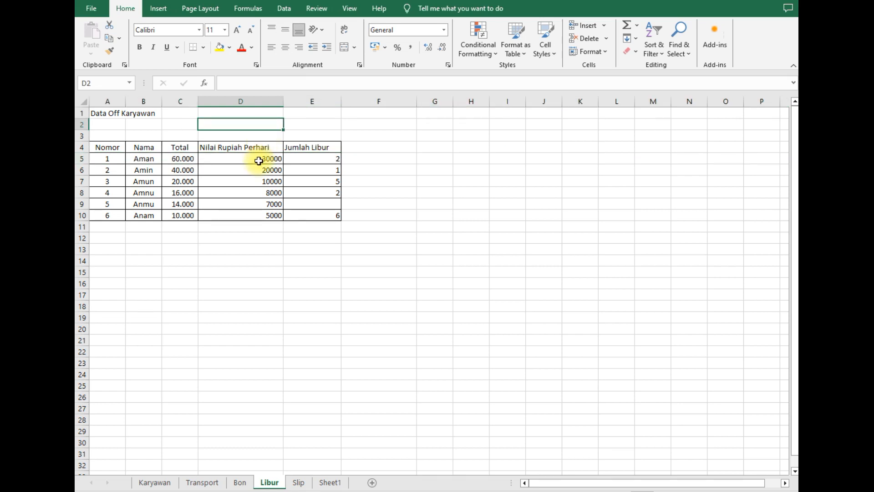
- Compare the daily rate D5 and days off E5 with the Total formula in C5, then open Sheet1
click(258, 161)
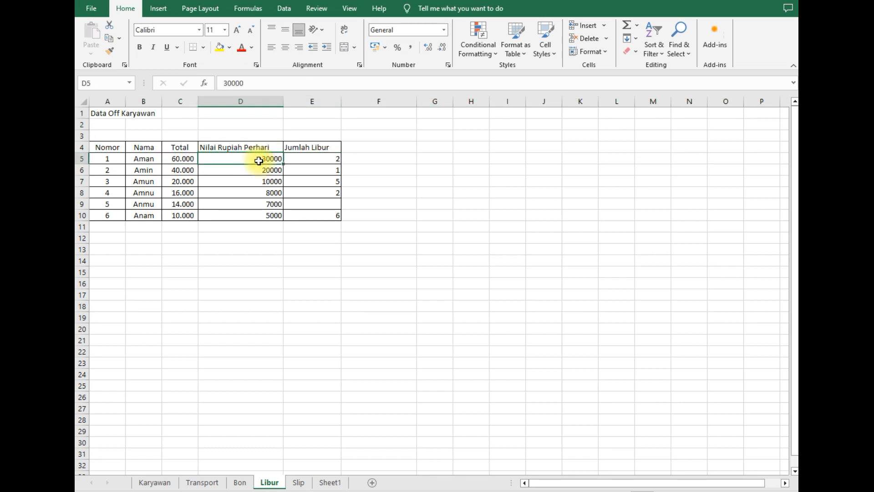
click(329, 161)
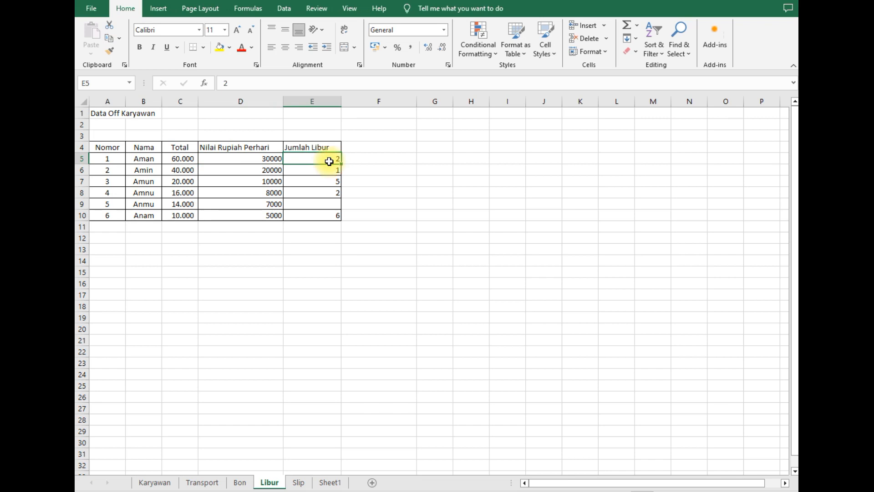
click(266, 158)
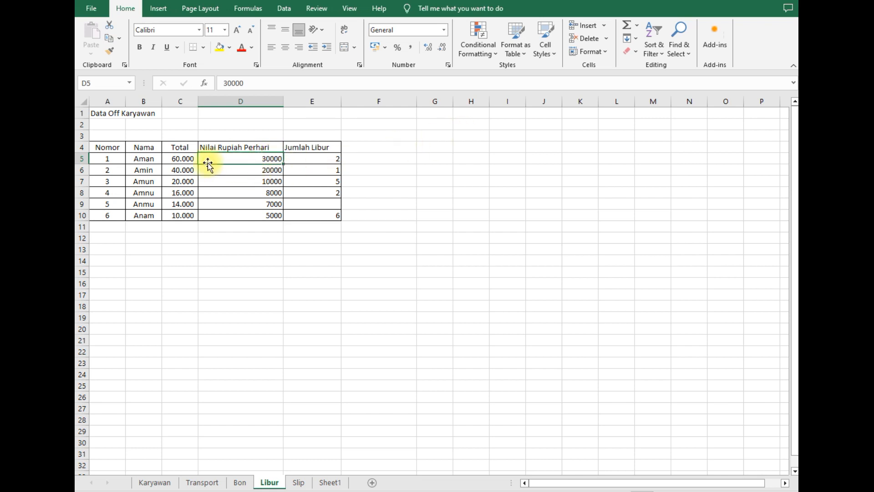
click(185, 159)
click(182, 101)
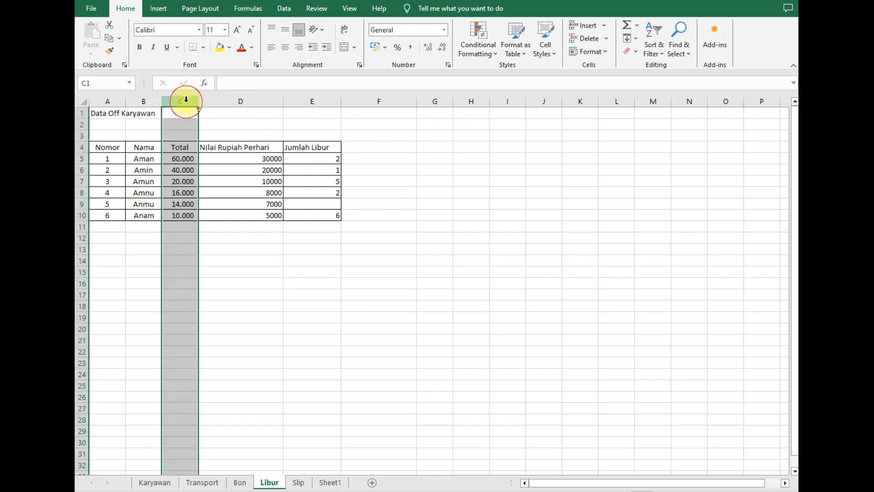
click(180, 157)
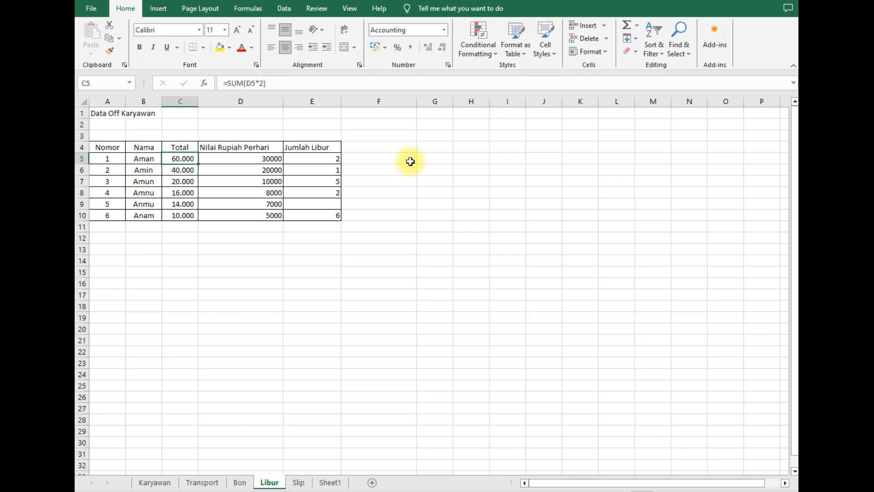
click(332, 157)
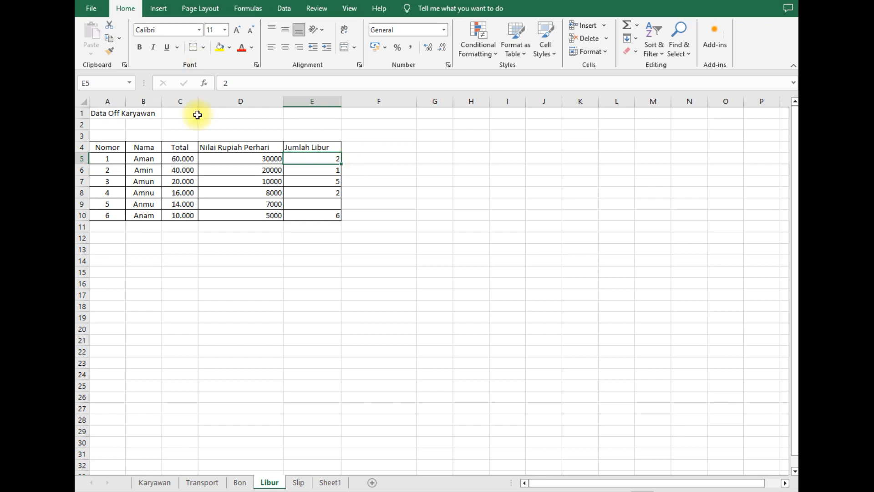
click(179, 158)
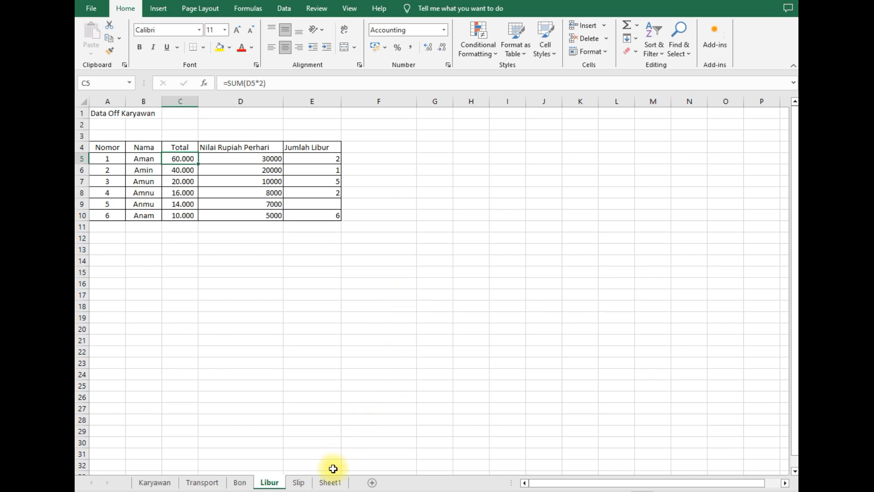
click(330, 482)
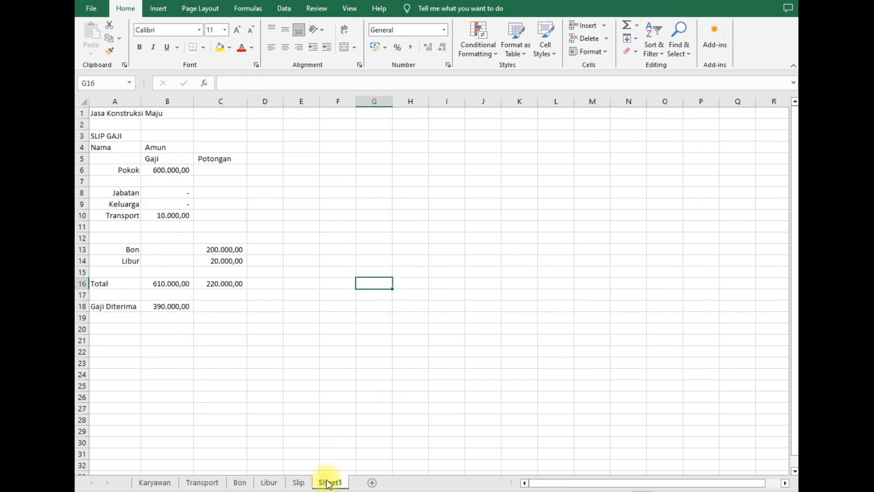
- Hide the Slip sheet
click(298, 483)
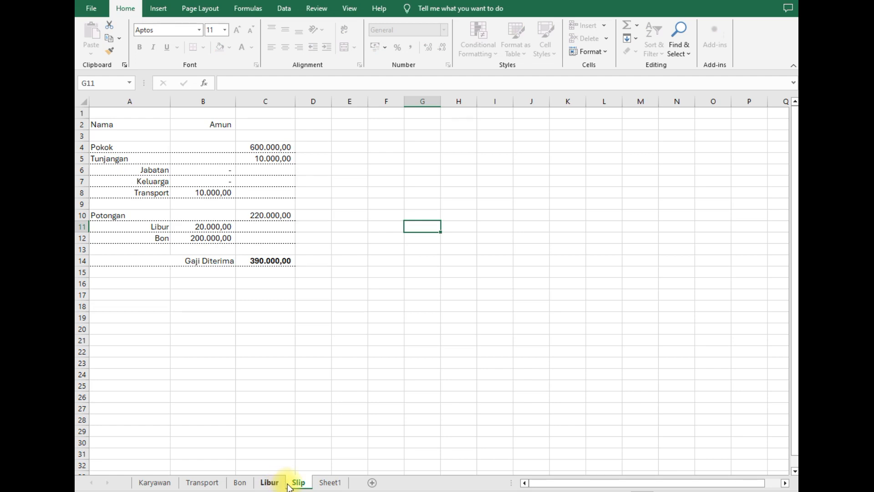
right_click(294, 485)
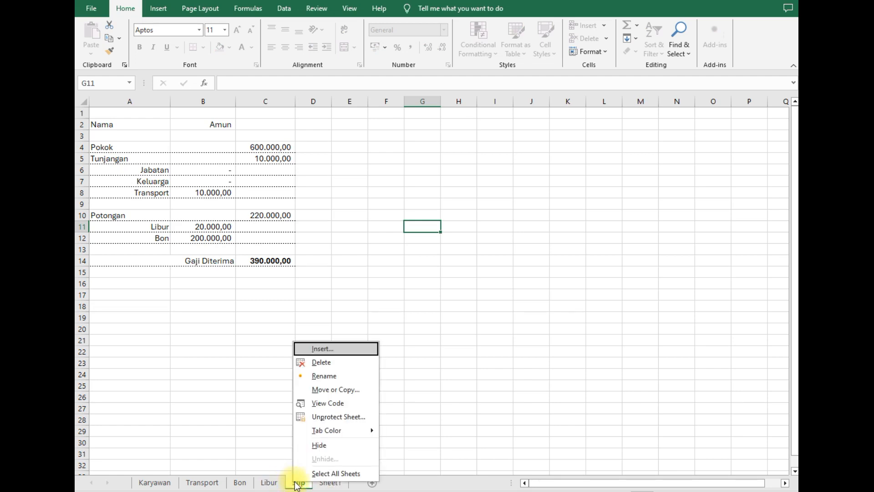
click(319, 445)
click(448, 419)
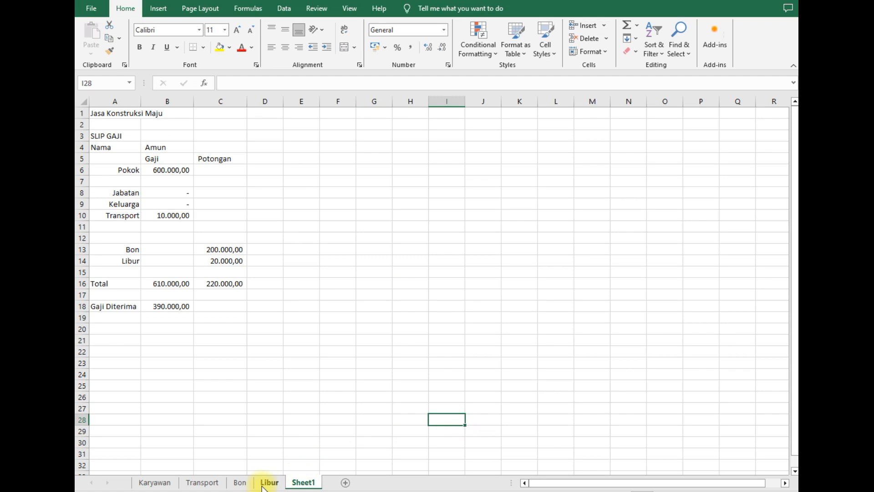
- Hide Sheet1 as well, leaving the Libur sheet showing
click(273, 487)
click(305, 483)
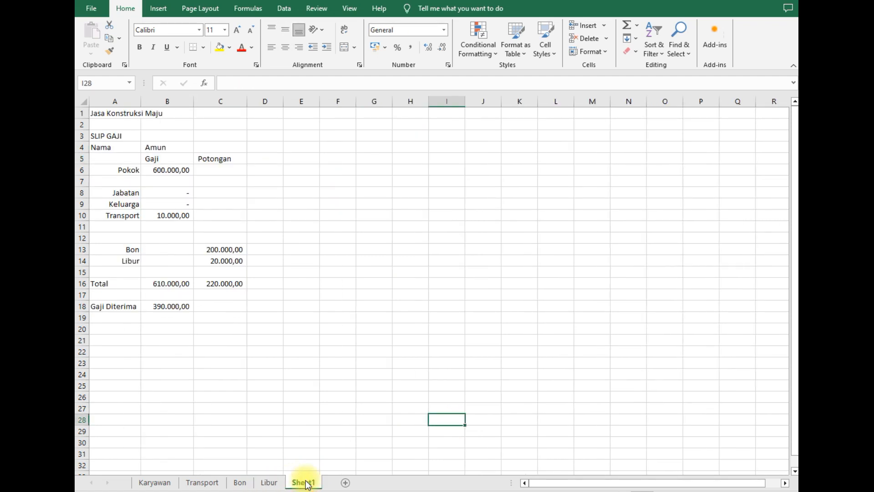
right_click(305, 483)
click(320, 444)
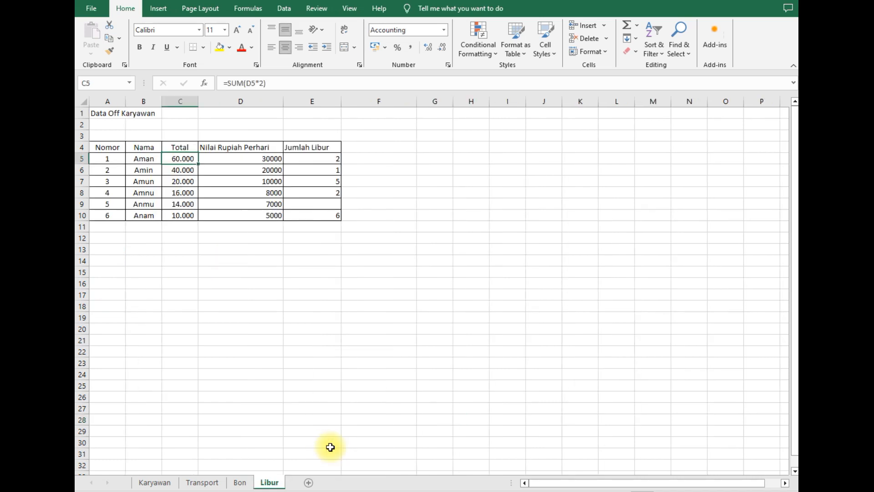
click(308, 348)
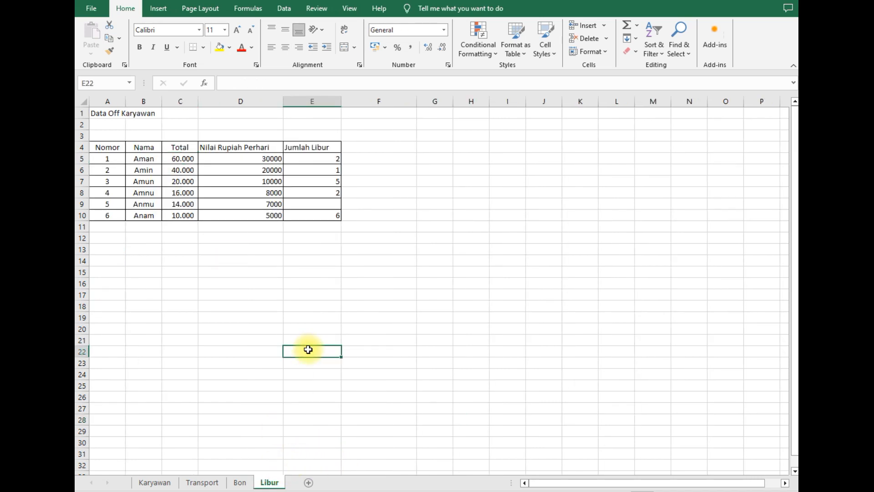
- Insert a new worksheet after Libur and rename its tab to 'Slip Gaji'
click(308, 483)
right_click(305, 484)
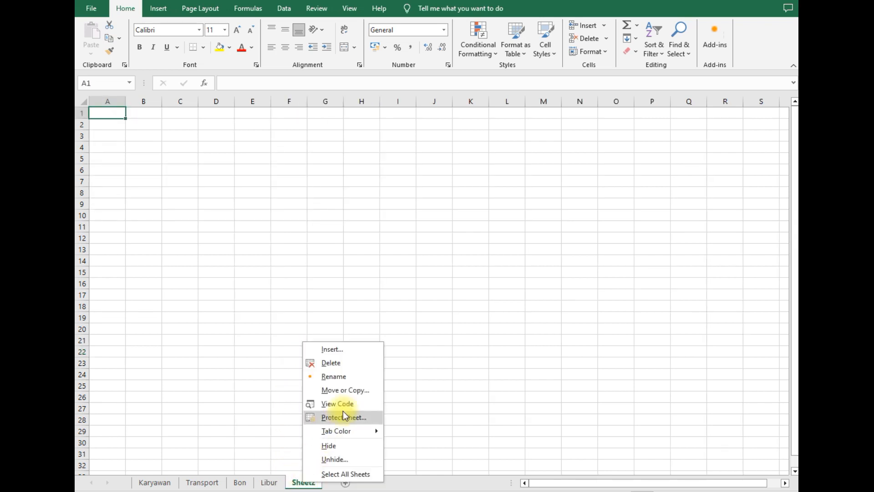
click(336, 376)
text(Slip a)
key(BackSpace)
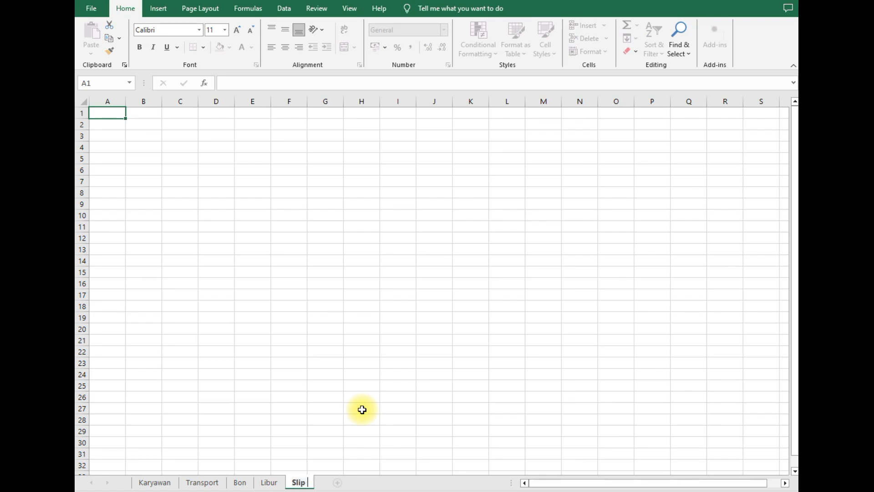
text(Gaji)
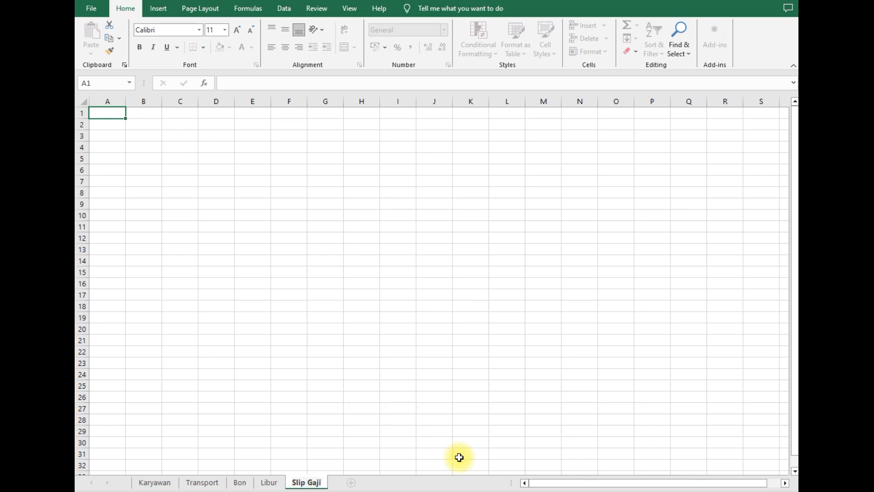
click(447, 371)
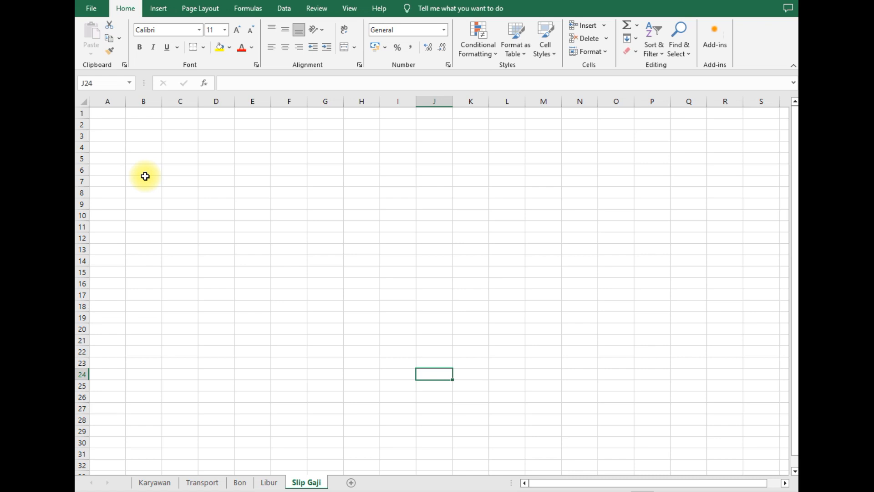
- Enter the title 'Jasa Konstruksi Jaya', the heading SLIP GAJI, and the Nama and Tertanggal labels
click(122, 113)
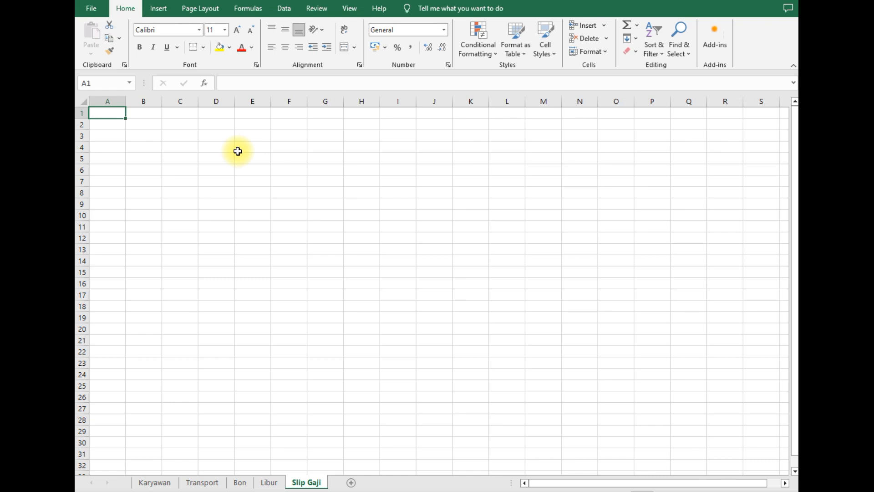
text(Jasa Konstruksi Jaya)
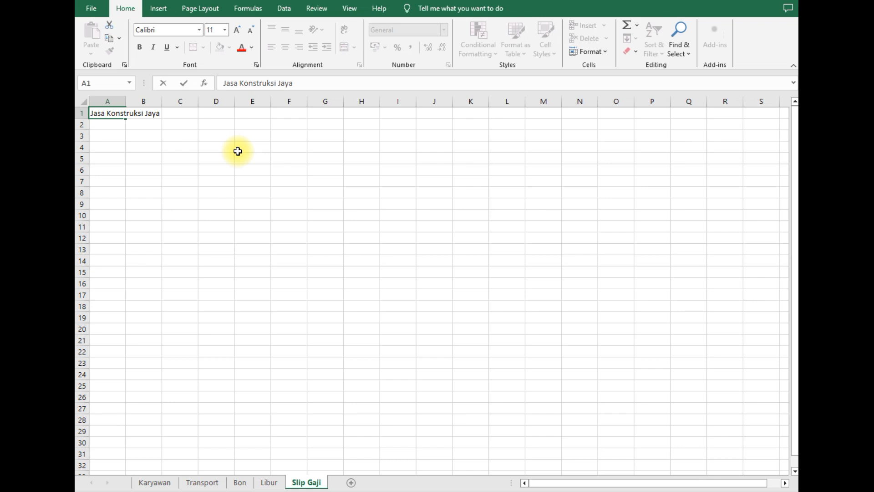
key(Return)
key(Return)
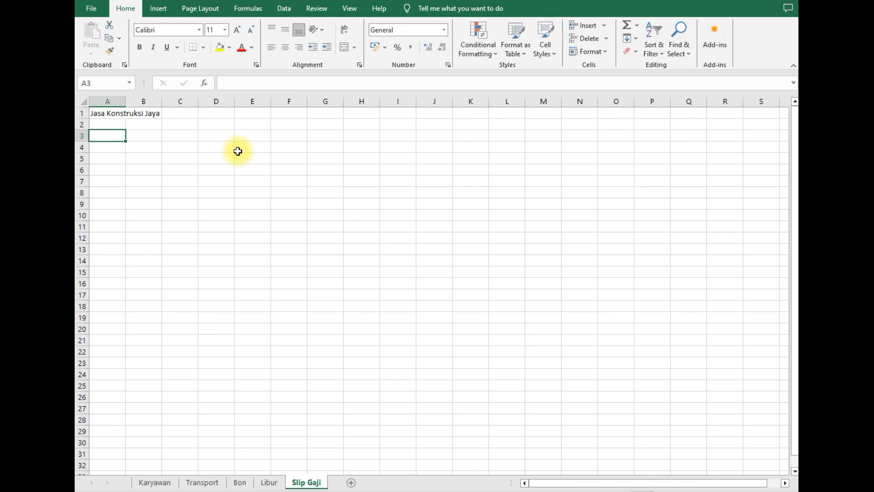
text(SLIP GAJI)
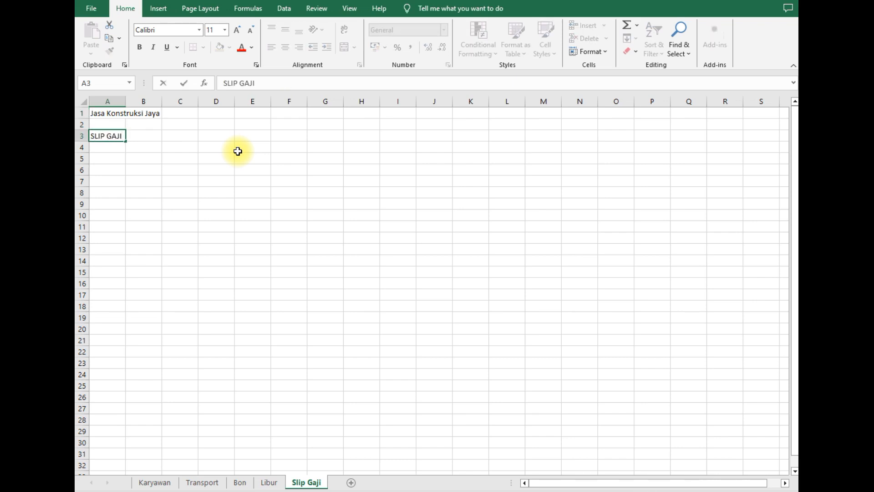
key(Return)
key(Return)
text(Nama)
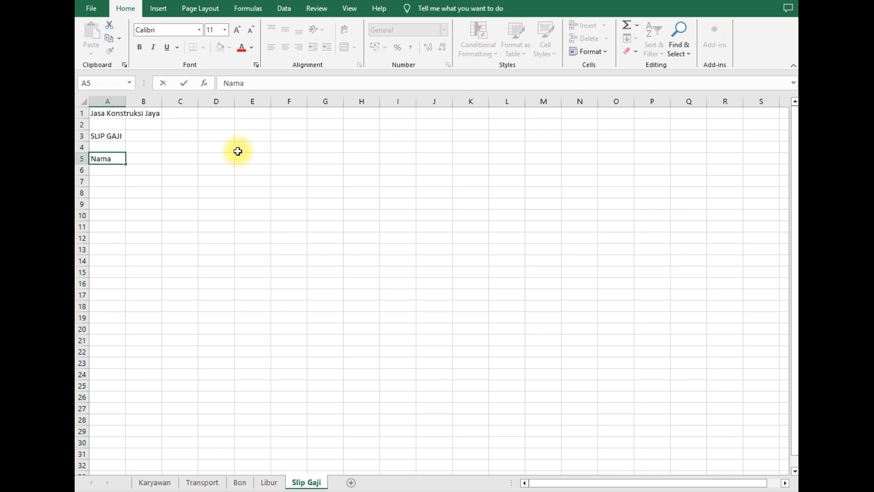
key(Tab)
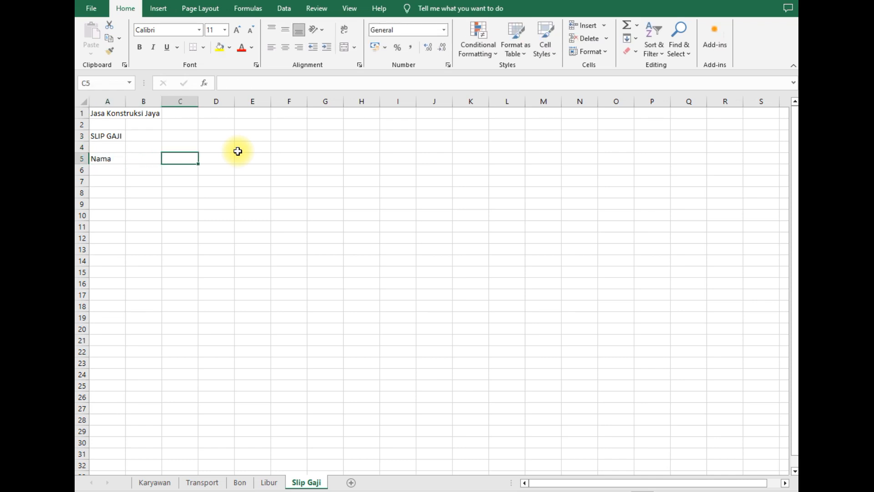
key(Left)
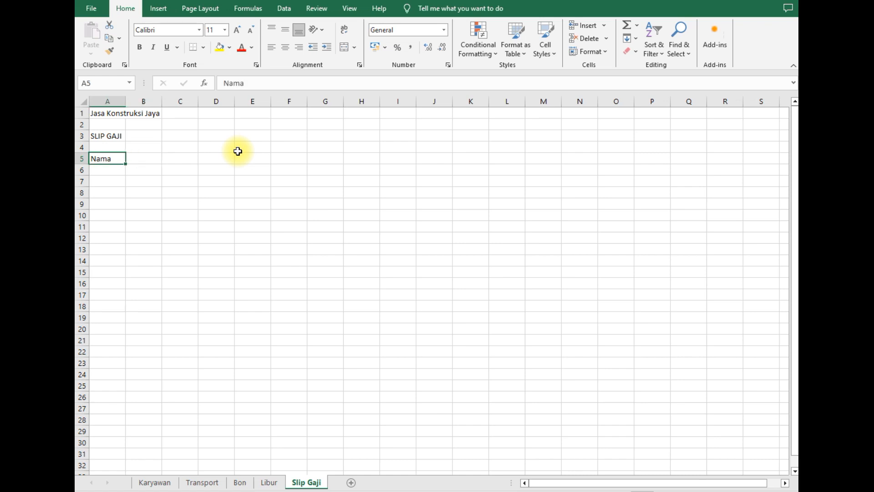
key(Up)
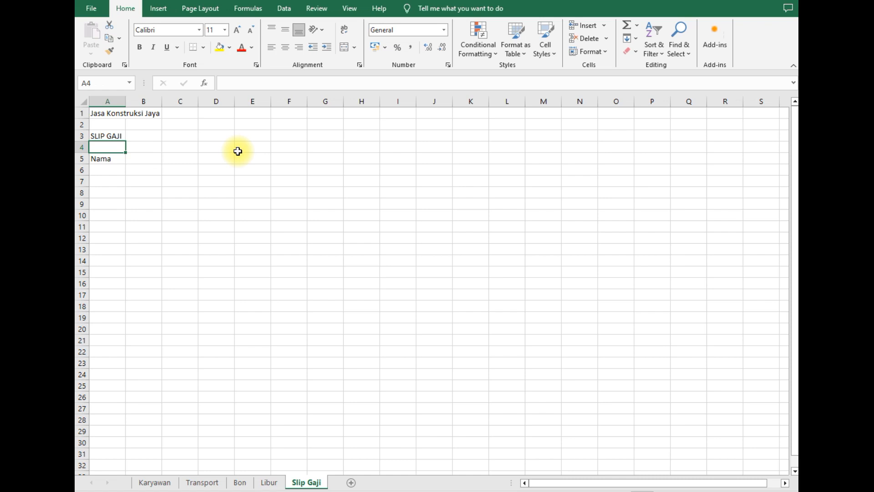
text(Tertanggal)
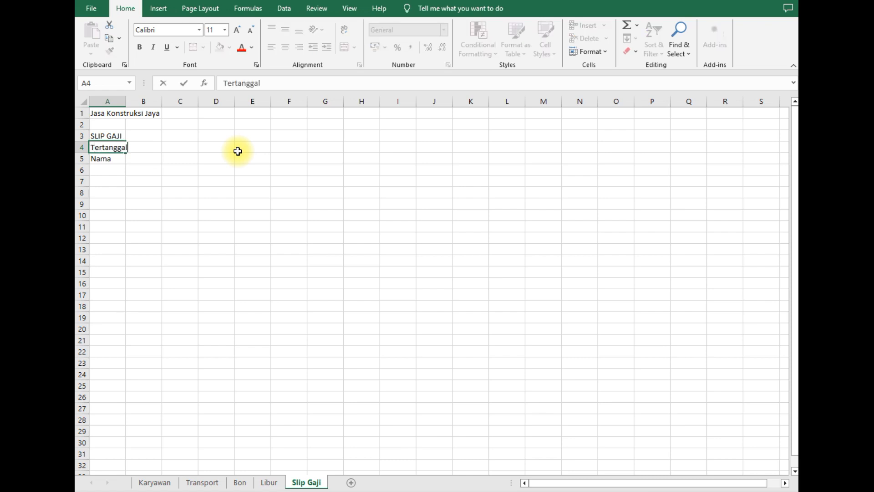
key(Return)
key(Up)
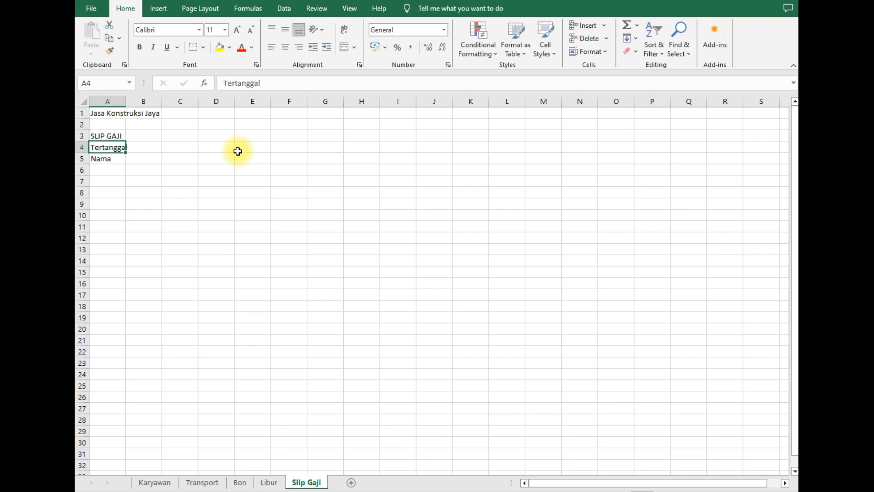
click(237, 151)
- Widen column A to fit the labels and move down to cell B7
drag(126, 101, 140, 101)
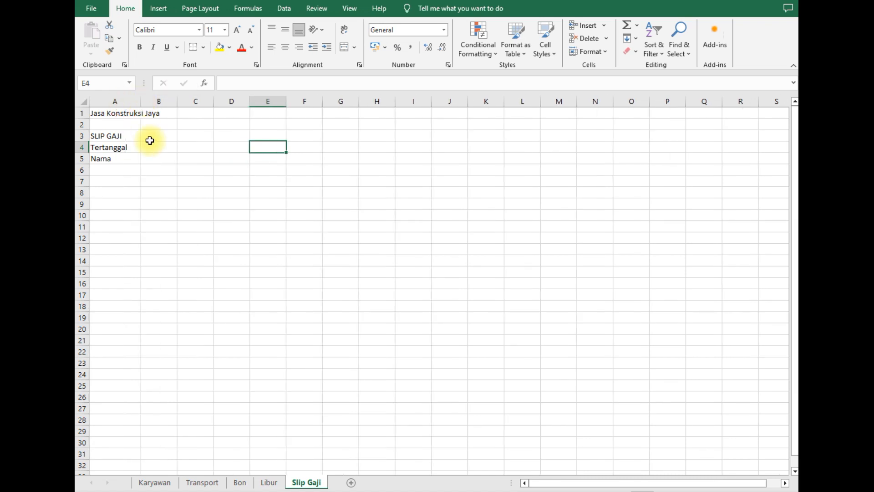
click(159, 148)
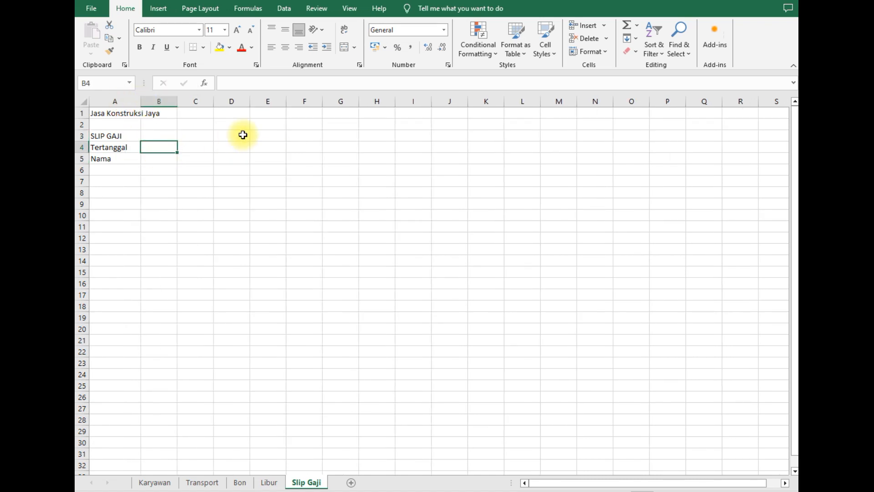
key(Down)
key(Down)
key(Down)
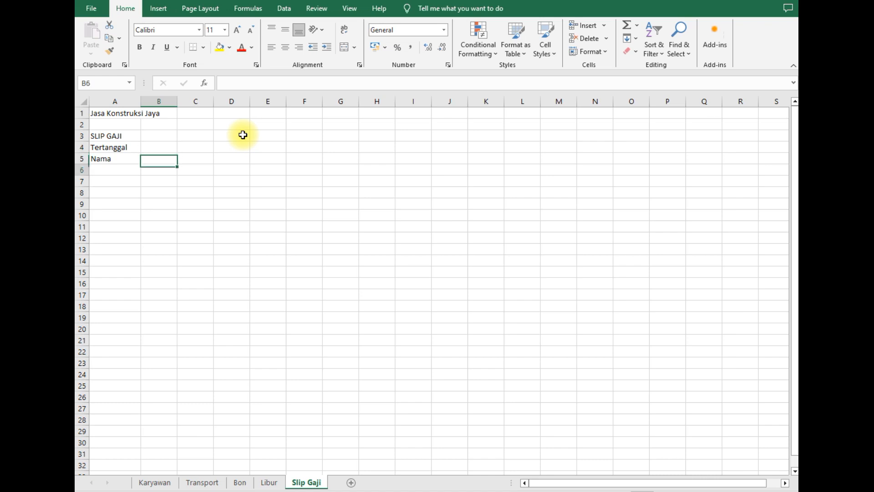
key(Up)
key(Up)
key(Down)
key(Left)
key(Right)
key(Down)
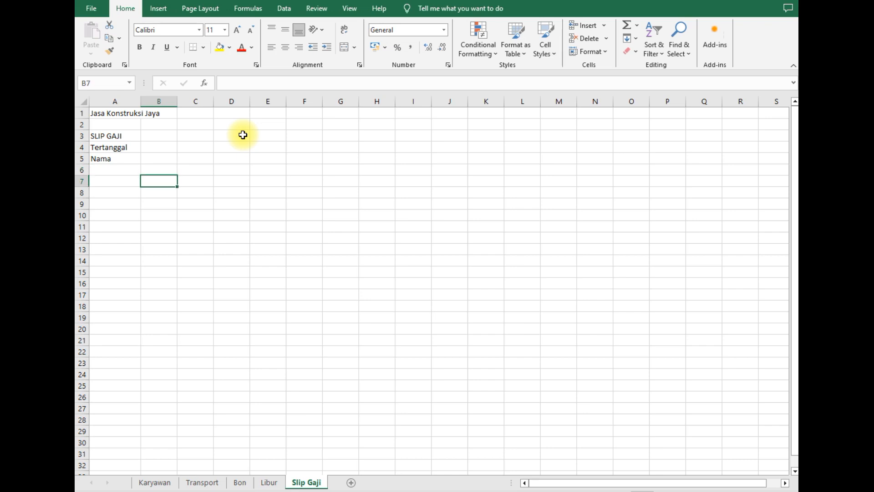
- Add the Gaji and Potongan headers in B7:C7 and the Pokok, Jabatan, Keluarga row labels
text(Gaji)
key(Tab)
text(Potongan)
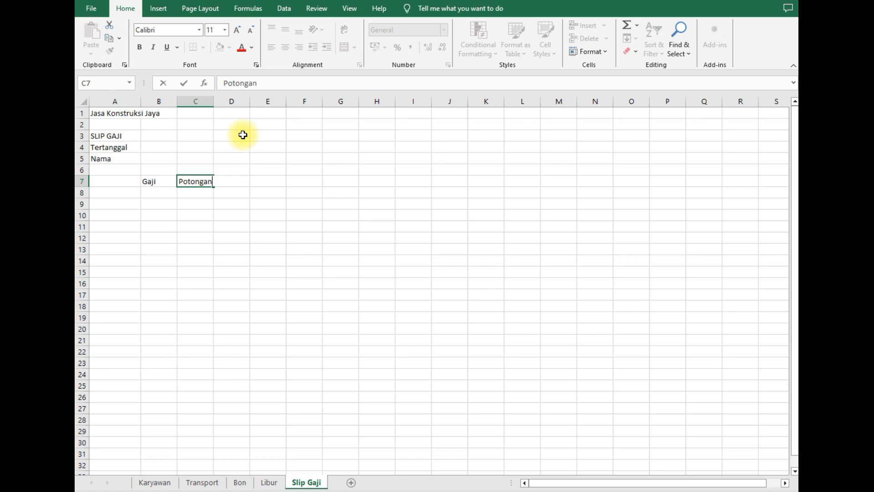
key(Return)
key(Left)
key(Left)
text(Pokok)
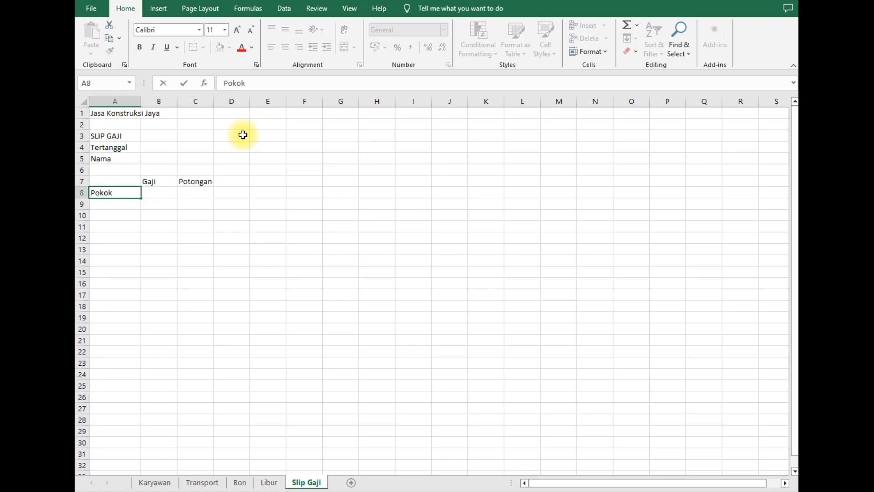
key(Return)
text(Jabatan)
key(Return)
text(Keluarag)
key(BackSpace)
key(BackSpace)
text(ga)
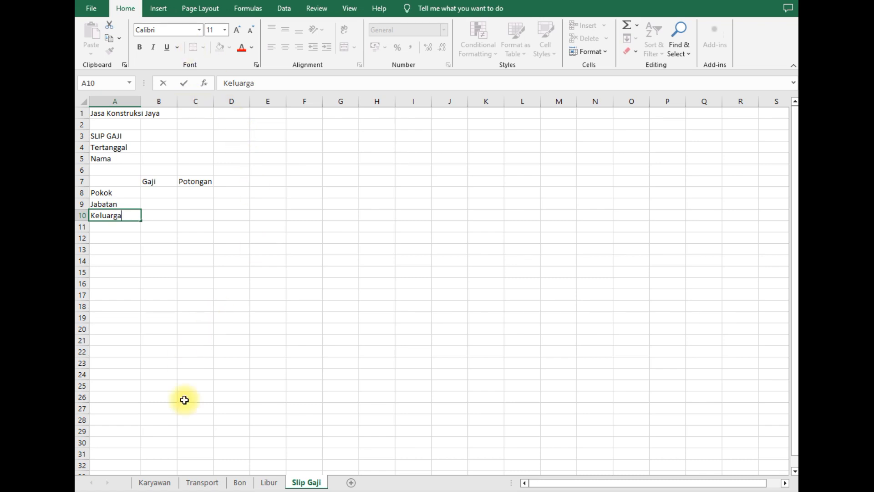
- Check the Jabatan and Keluarga headers on Karyawan, then look through Transport, Bon and Libur
click(154, 482)
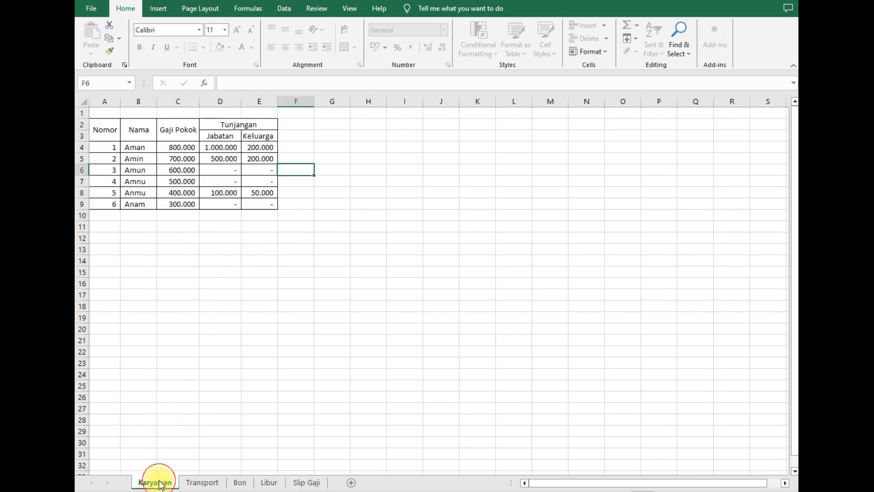
click(219, 137)
click(263, 136)
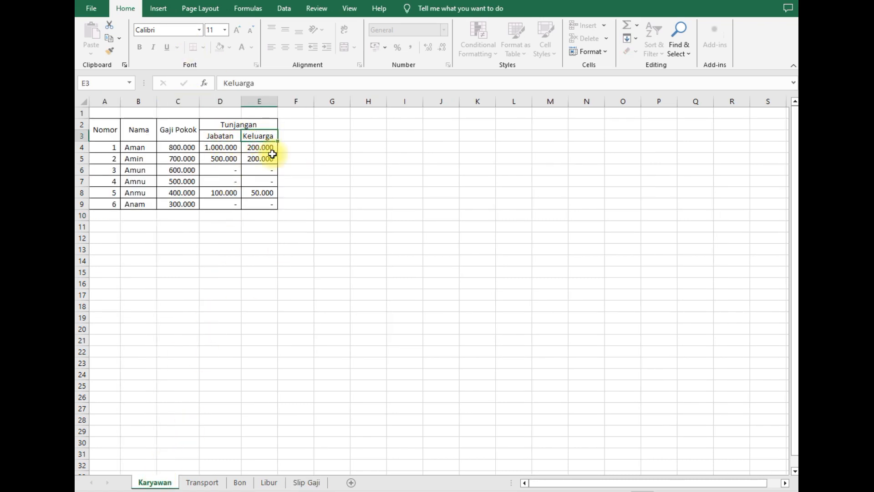
click(213, 485)
click(238, 482)
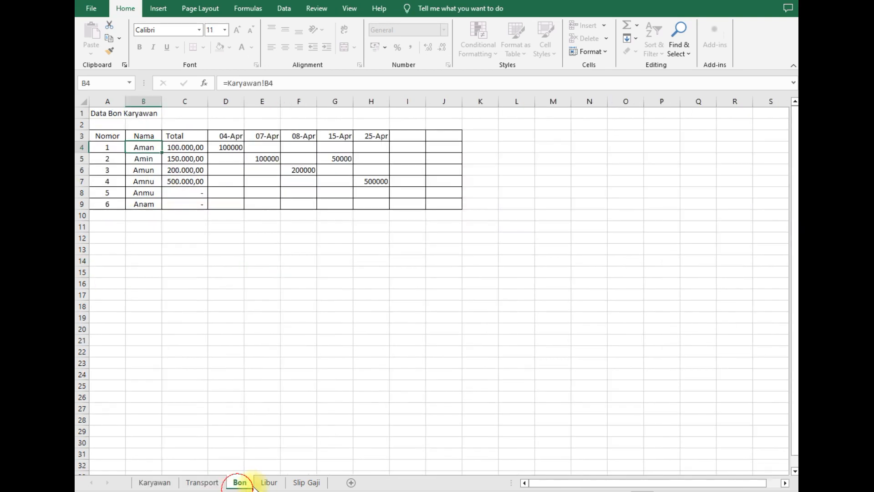
click(270, 482)
- Back on Slip Gaji, enter Transport in A11 and clear the stray 'Trans' entry from A12
click(304, 483)
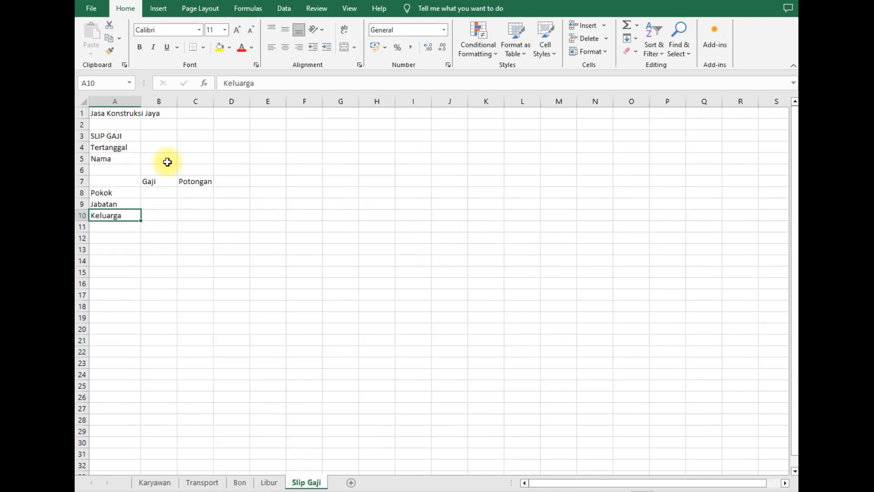
click(130, 239)
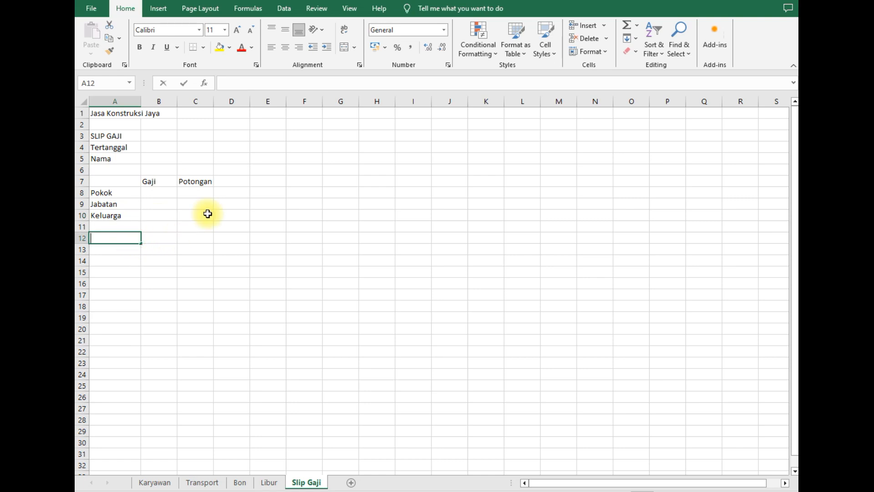
text(Trans)
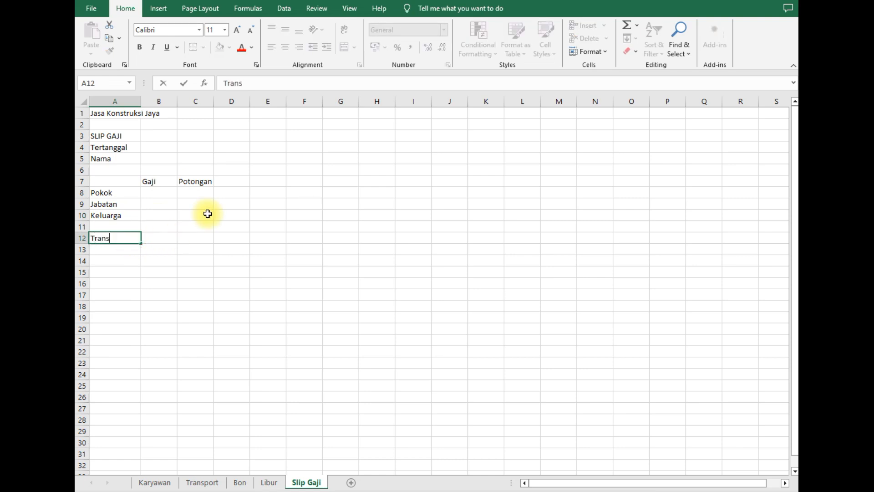
key(Return)
key(Up)
key(Up)
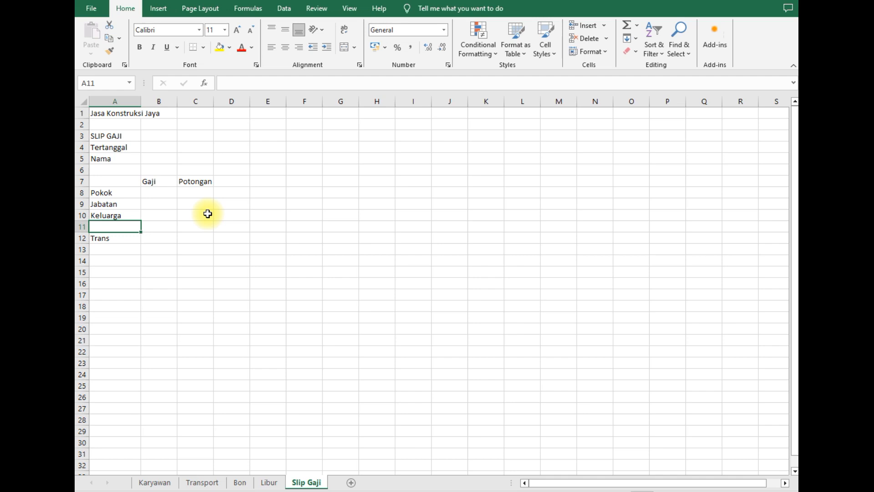
text(Transport)
key(Return)
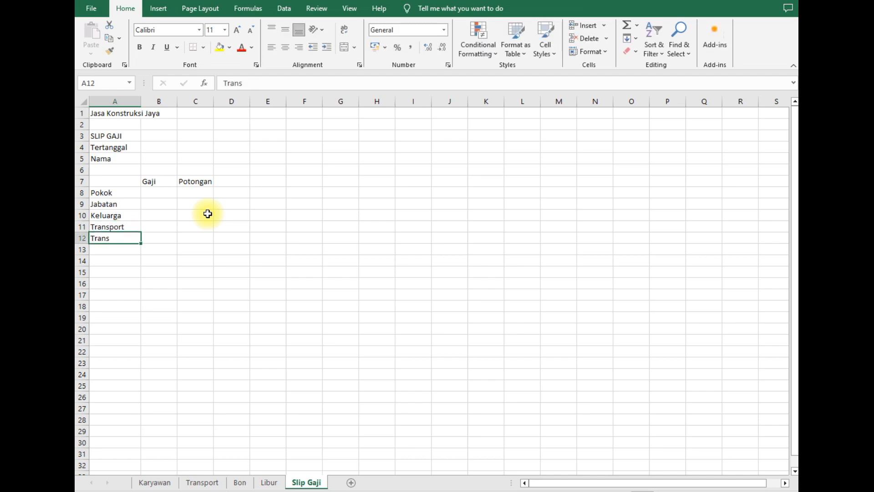
key(Delete)
key(Down)
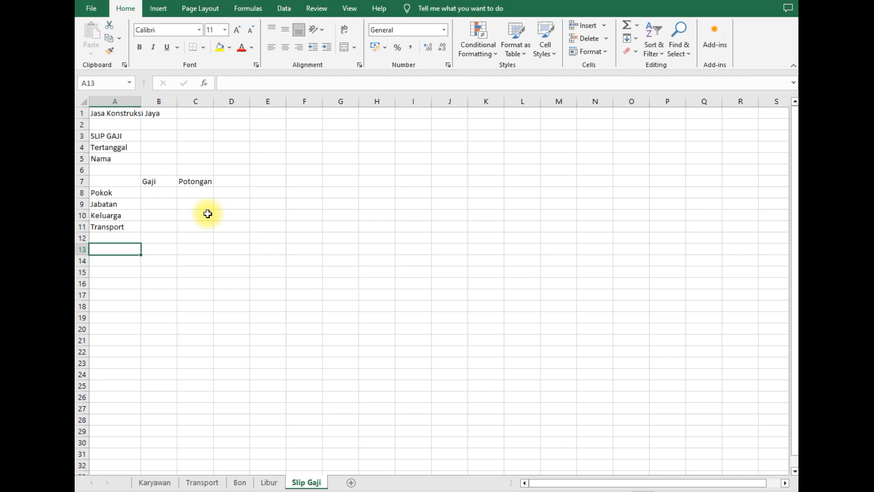
- Enter Bon in A13 and Libur in A14
text(Bon)
key(Tab)
key(Down)
key(Left)
text(Libur)
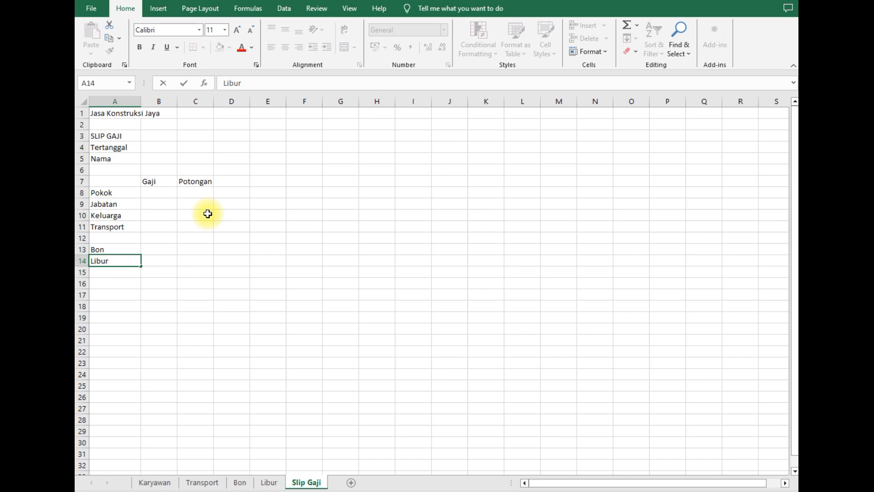
key(Up)
key(Down)
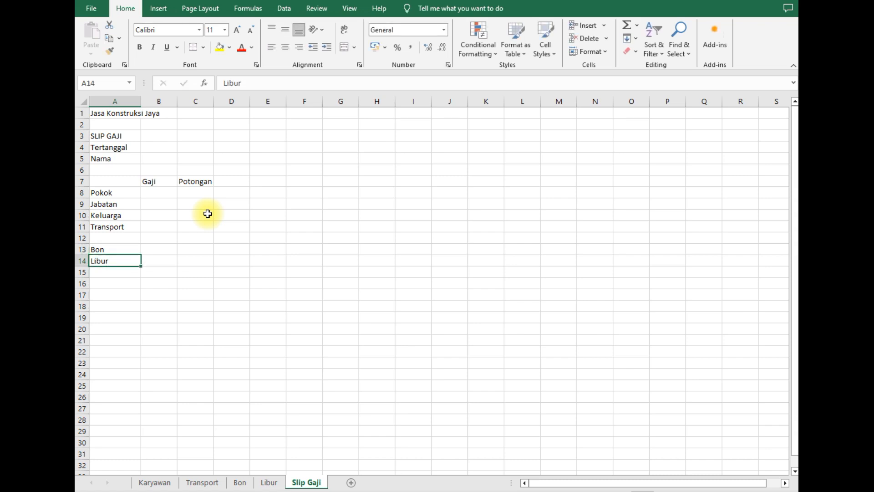
key(Up)
key(Right)
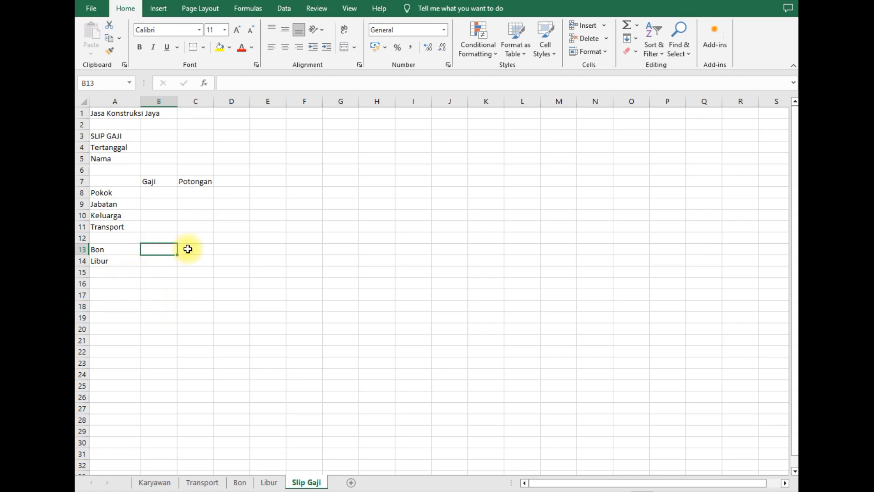
click(201, 101)
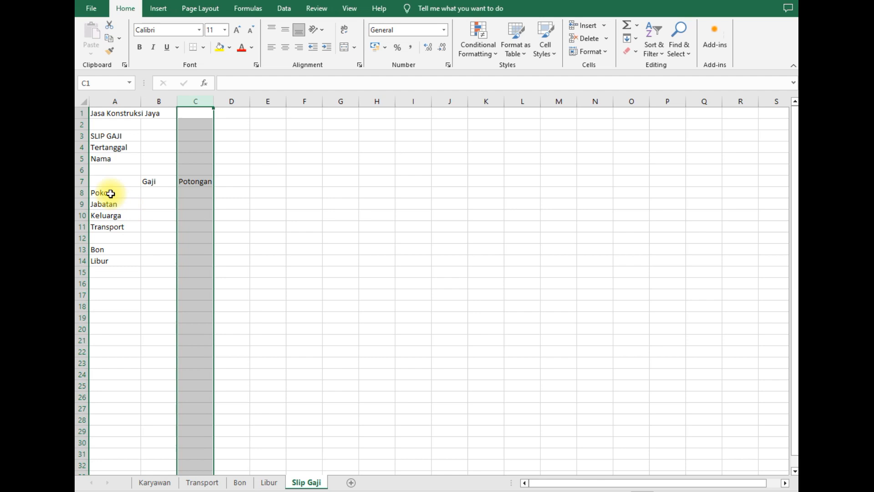
click(164, 101)
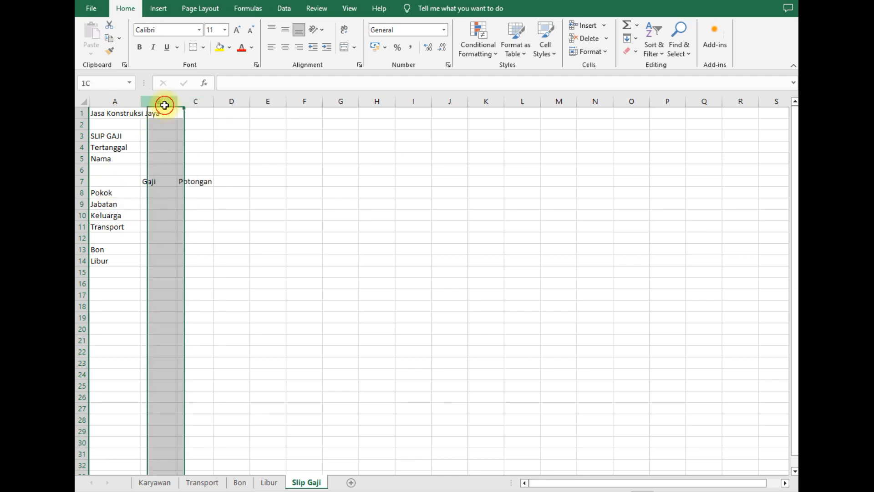
click(295, 206)
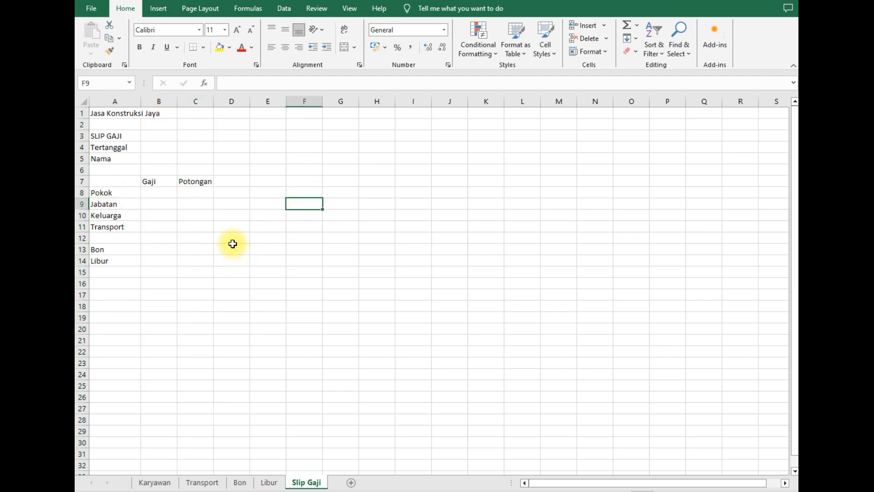
click(161, 162)
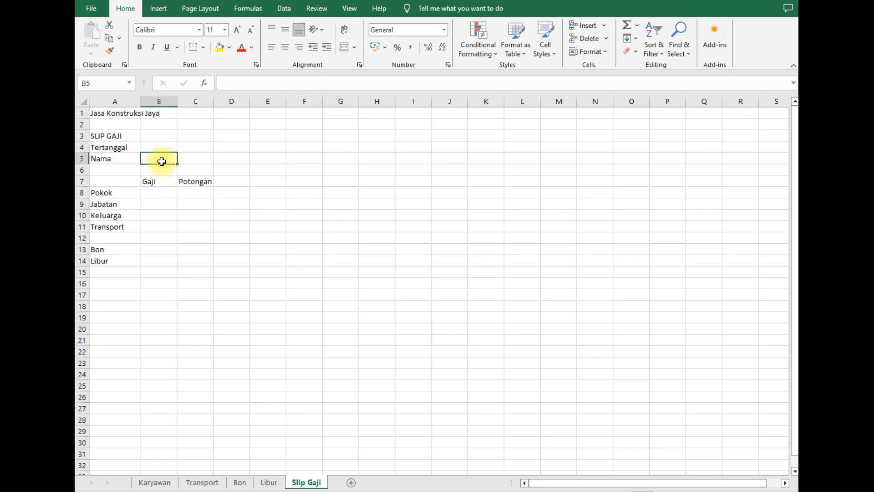
click(220, 155)
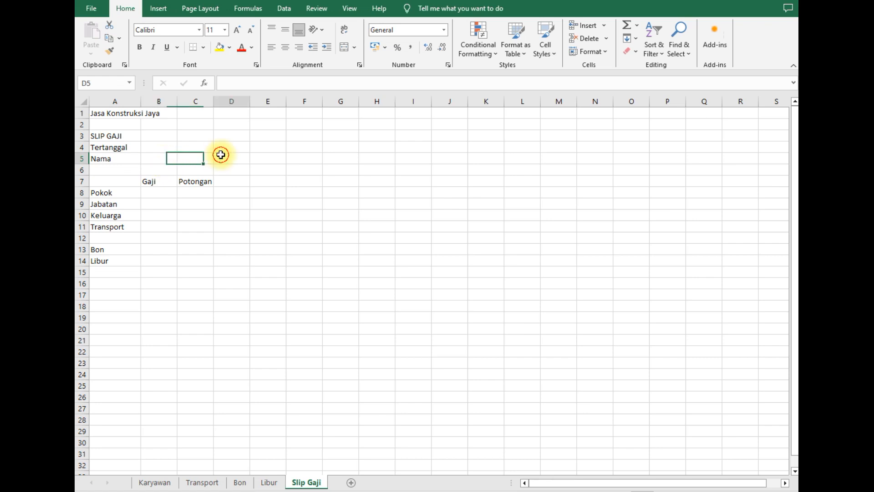
click(160, 158)
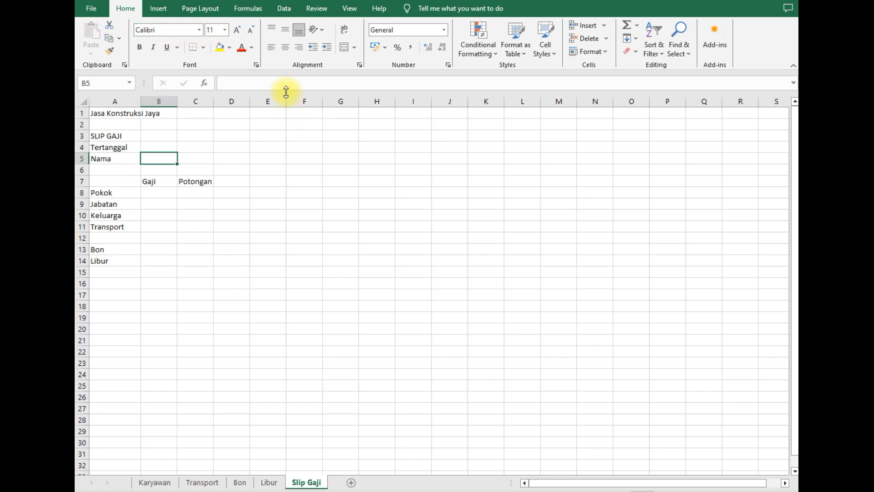
- Add list validation to B5 using the employee names in Karyawan!$B$4:$B$9 as source
click(284, 13)
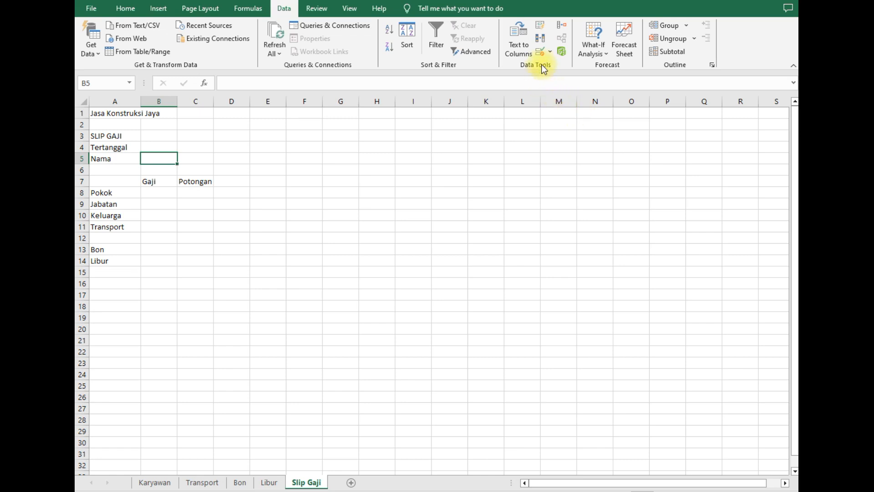
click(549, 51)
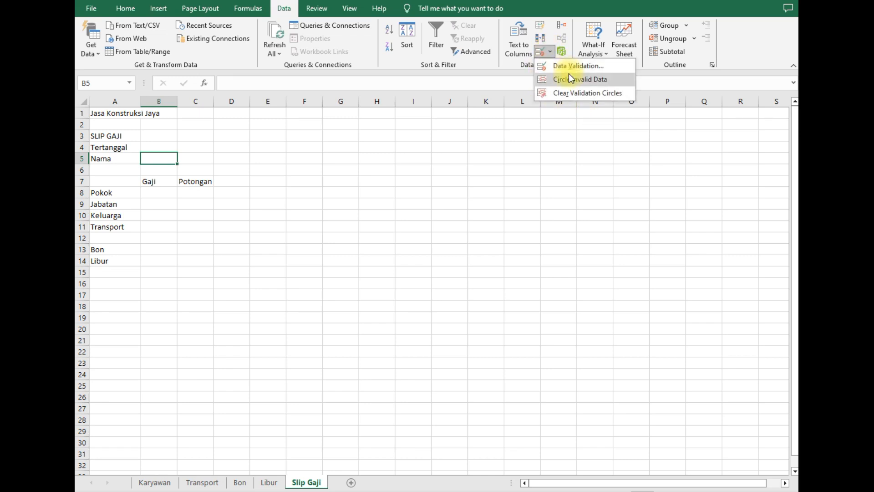
click(580, 67)
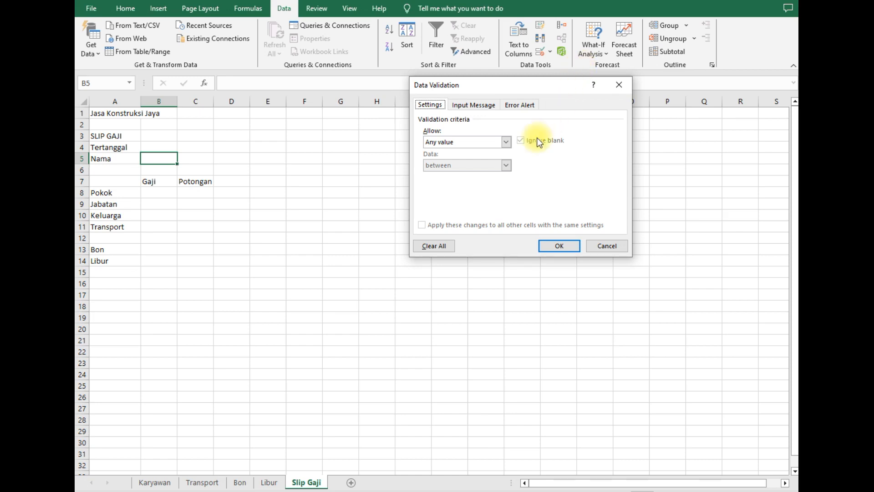
click(505, 143)
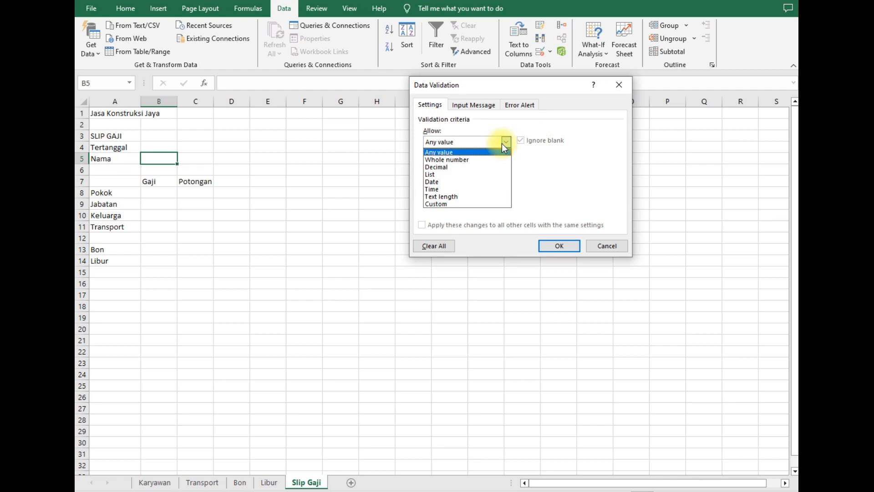
click(444, 175)
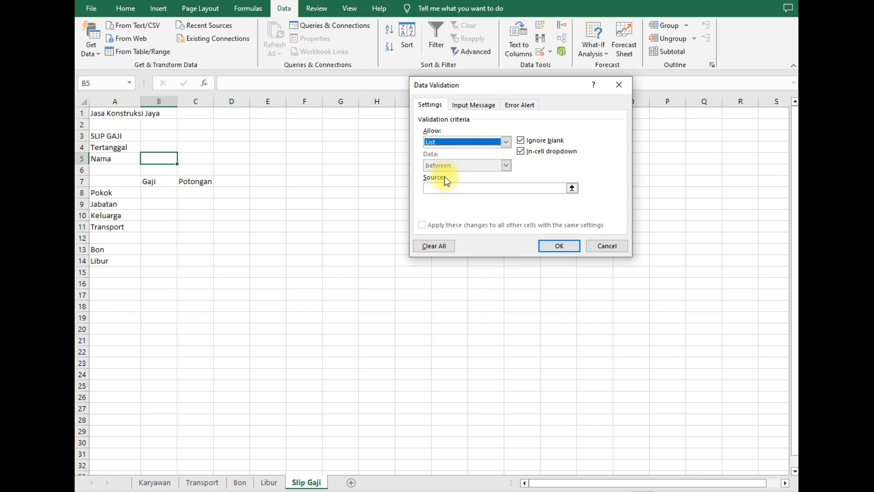
click(571, 188)
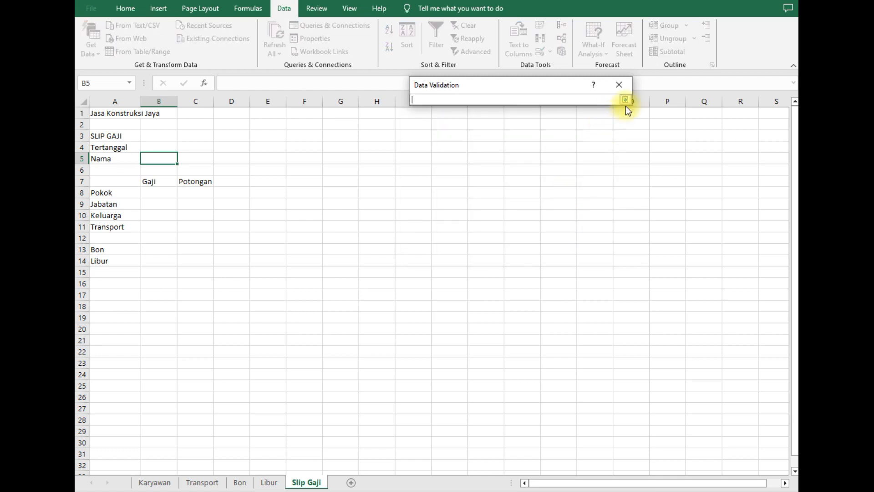
click(625, 99)
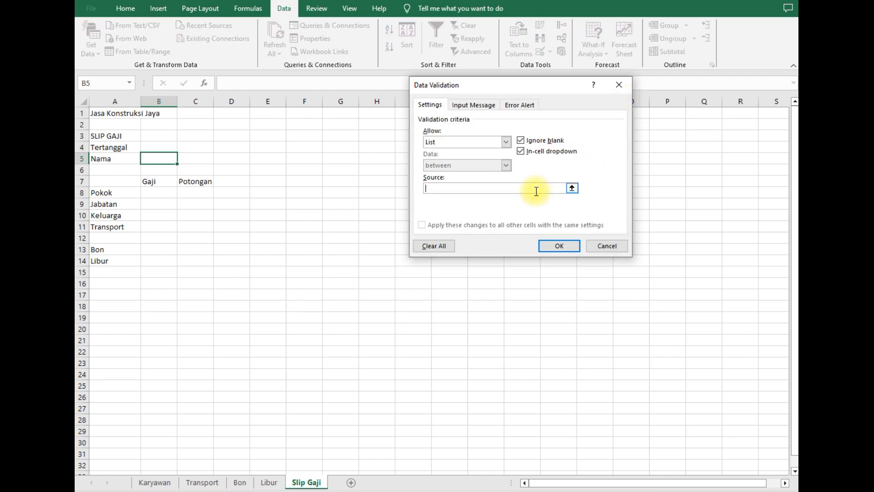
click(155, 482)
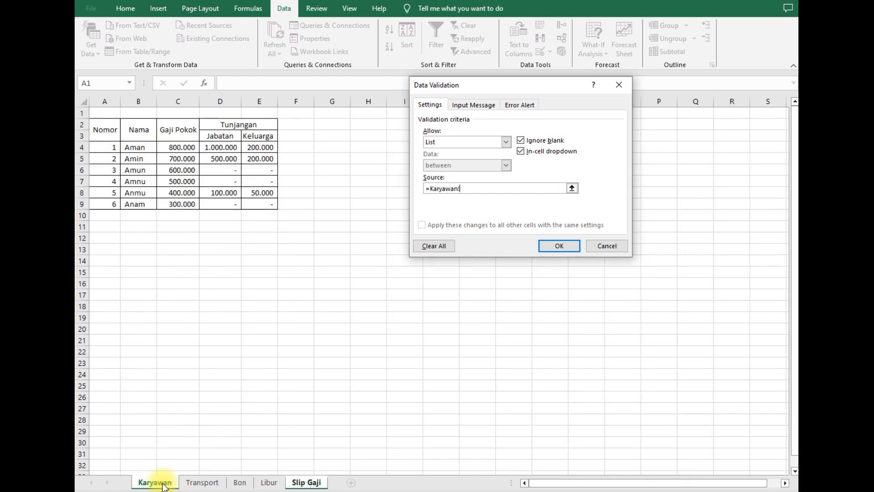
drag(139, 147, 141, 203)
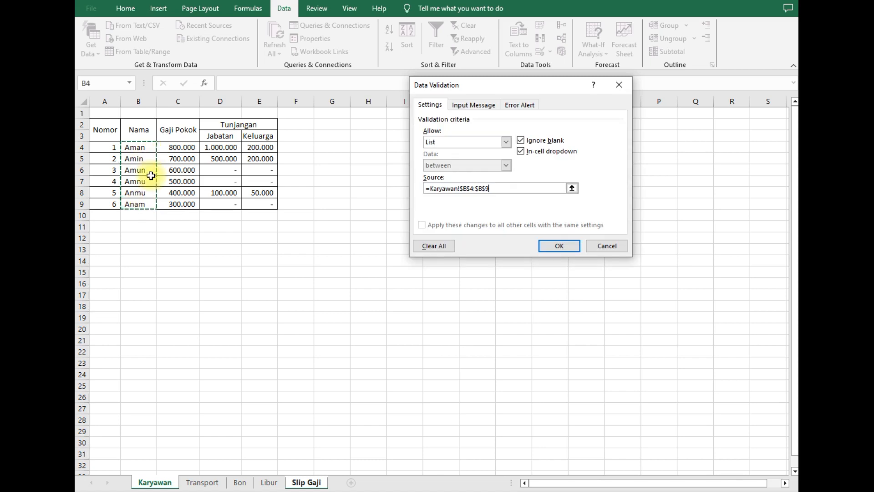
click(559, 247)
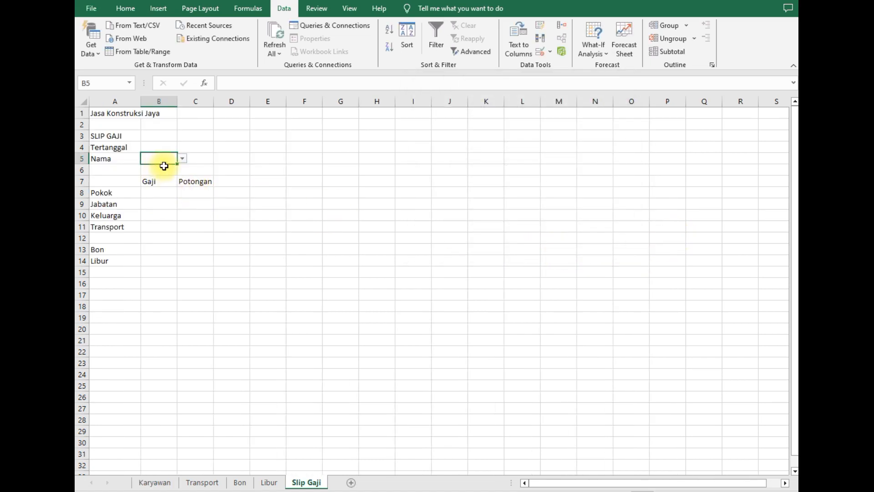
- Pick the first employee name from B5's dropdown, reopening the list to check it
click(182, 158)
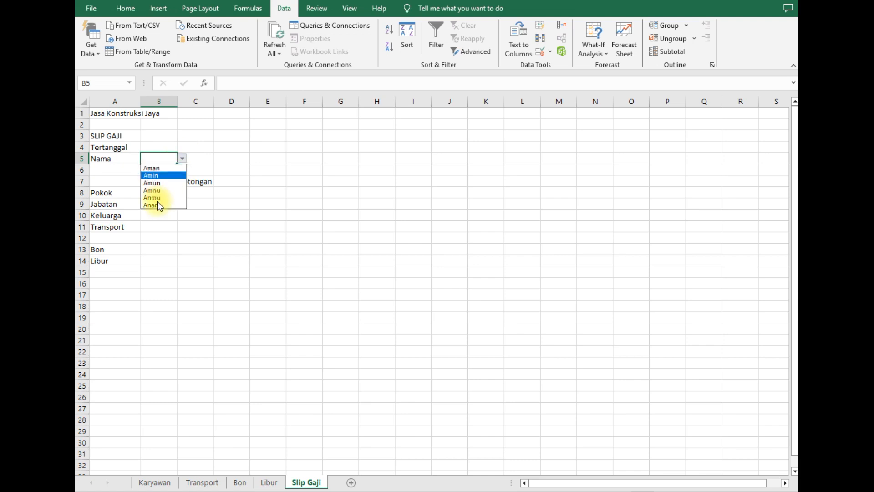
click(162, 168)
click(232, 136)
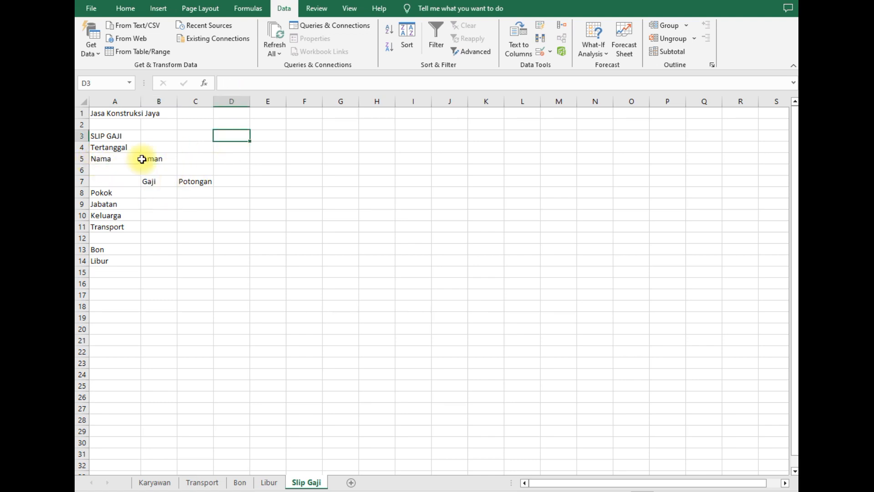
click(165, 159)
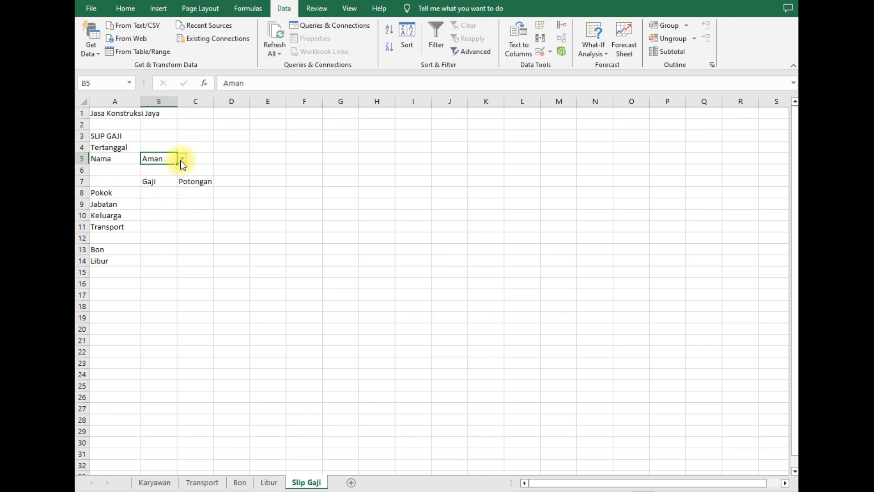
click(182, 159)
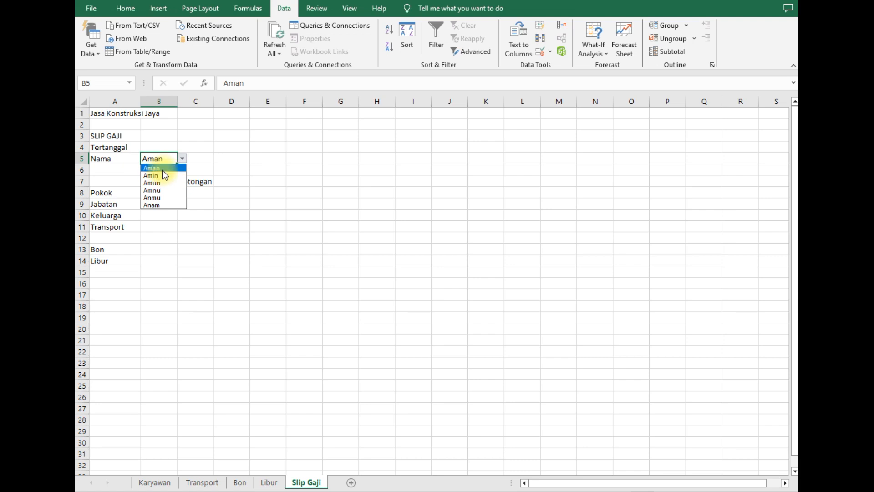
click(254, 145)
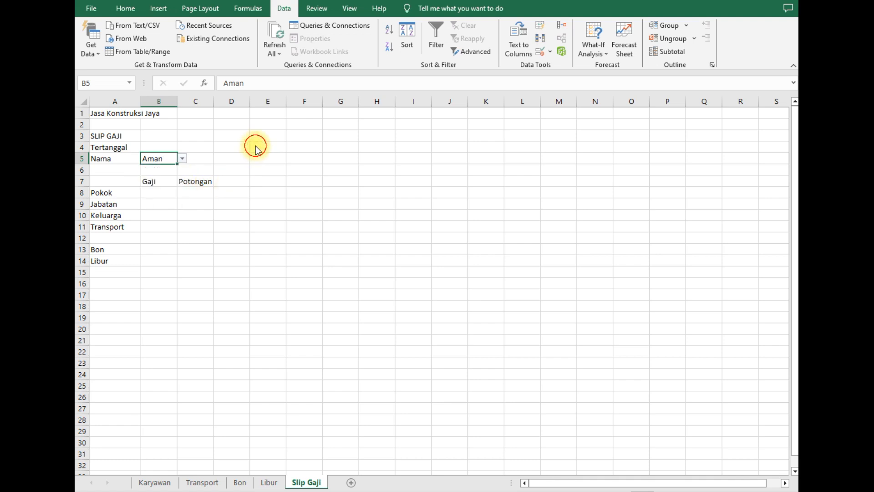
click(182, 159)
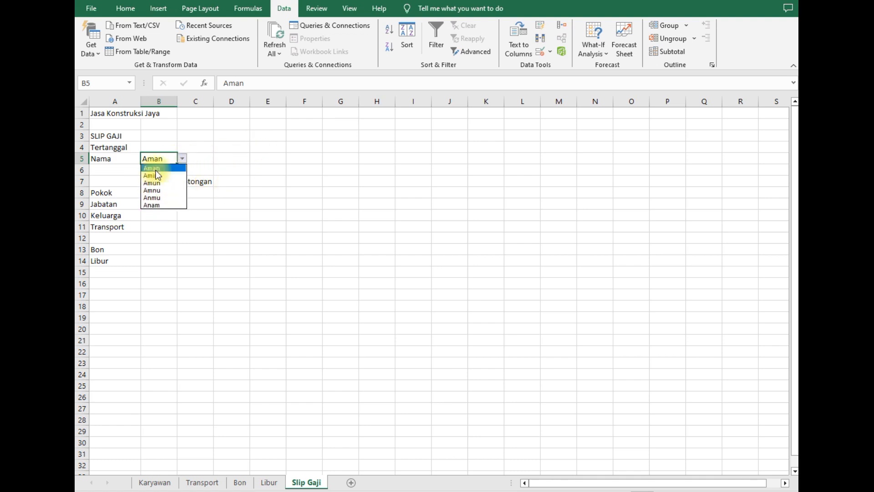
click(236, 140)
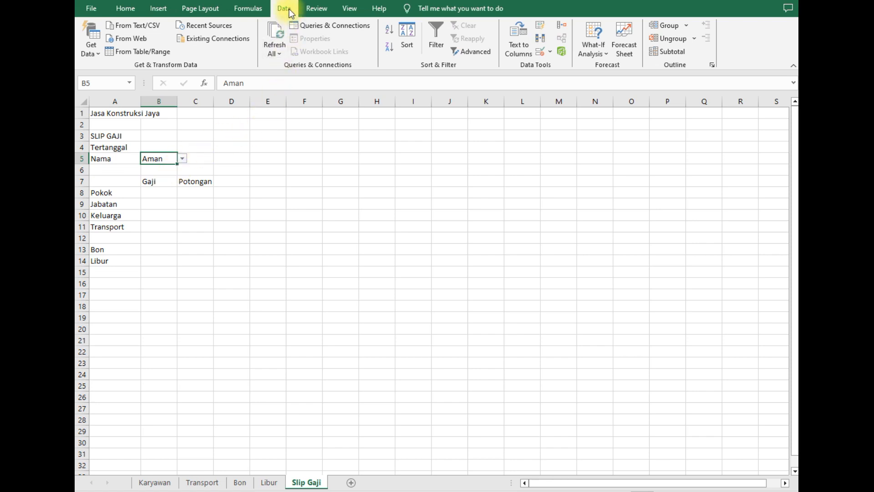
- Review the Data Validation menu and close it without changes
click(550, 51)
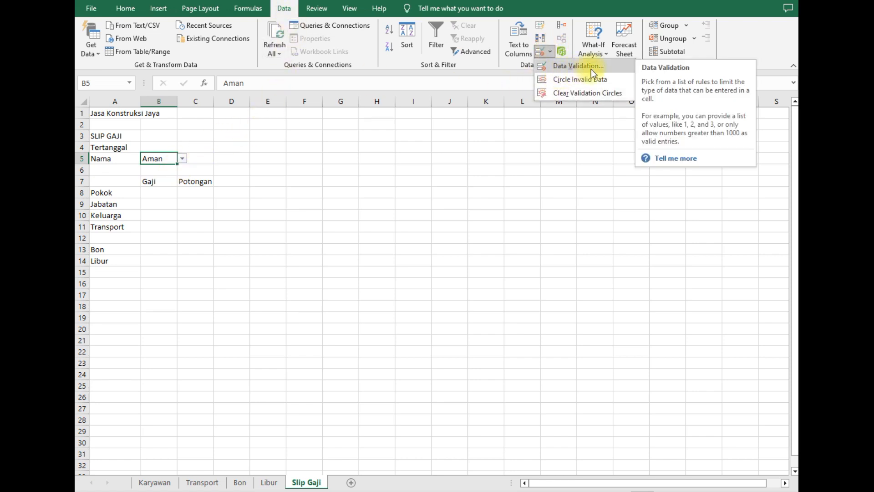
click(421, 178)
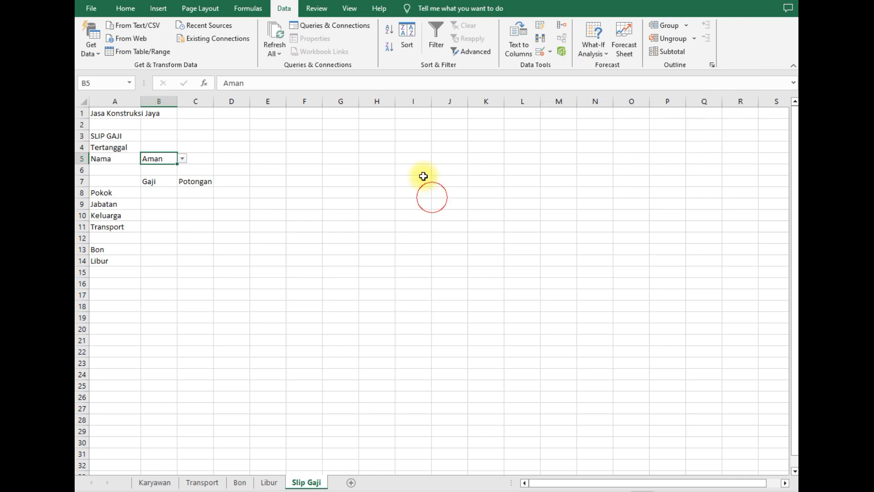
click(553, 53)
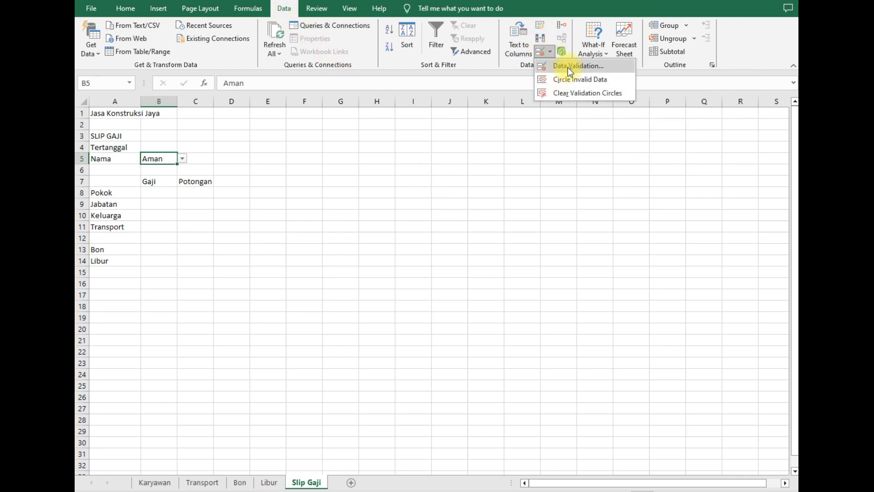
click(171, 222)
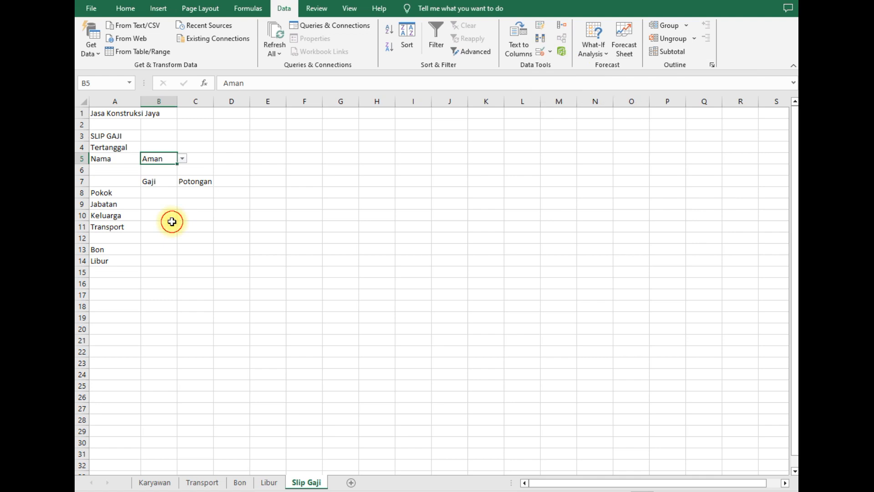
click(216, 155)
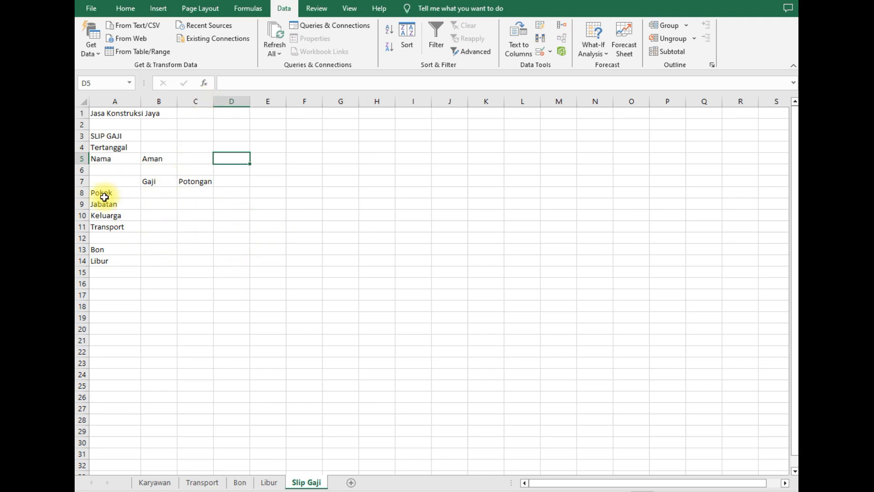
- Start a VLOOKUP in B8 with the name in B5 as the lookup value
click(163, 190)
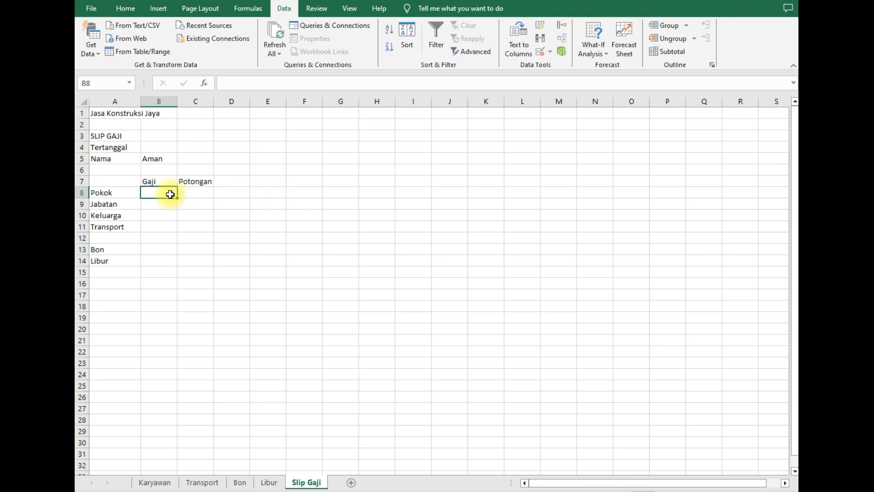
click(162, 158)
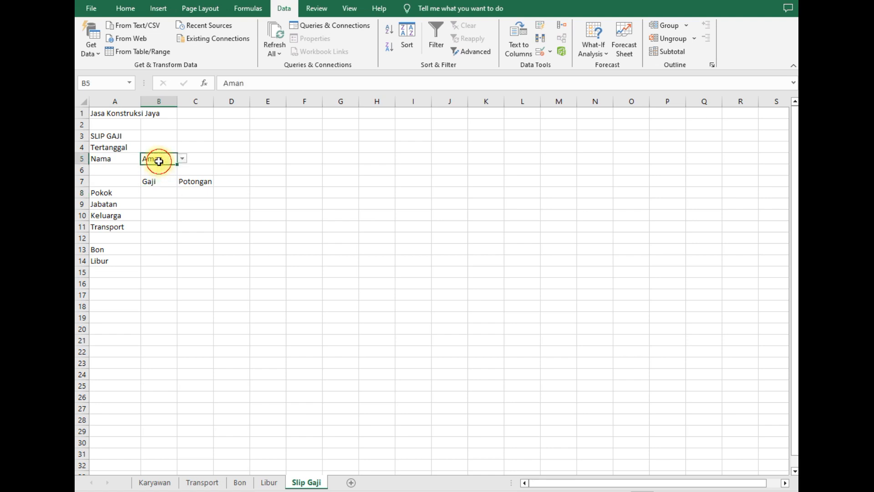
click(182, 158)
click(152, 168)
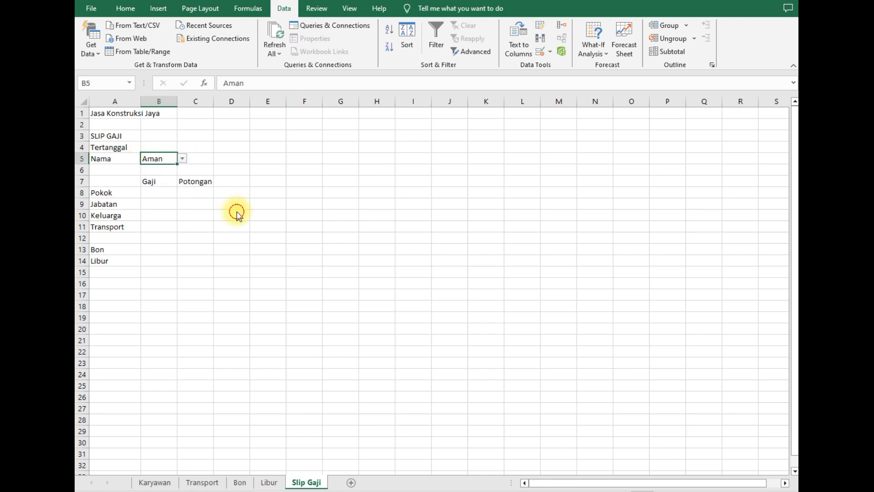
click(161, 193)
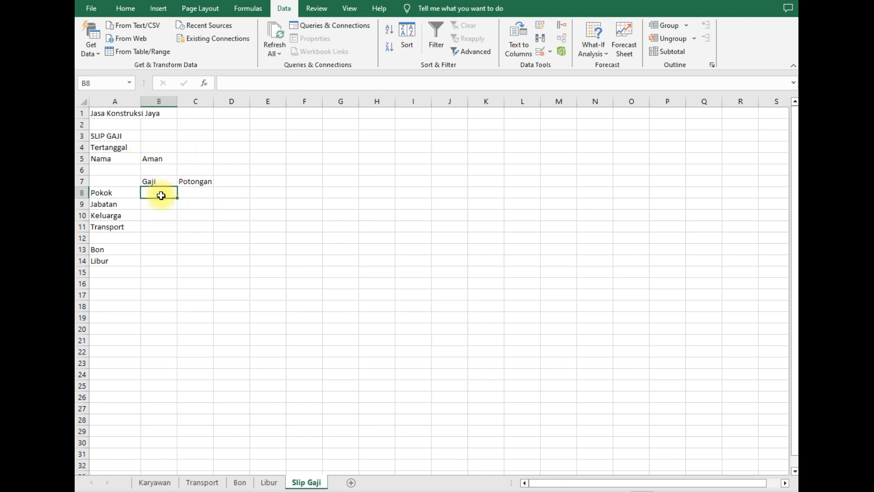
text(=vl)
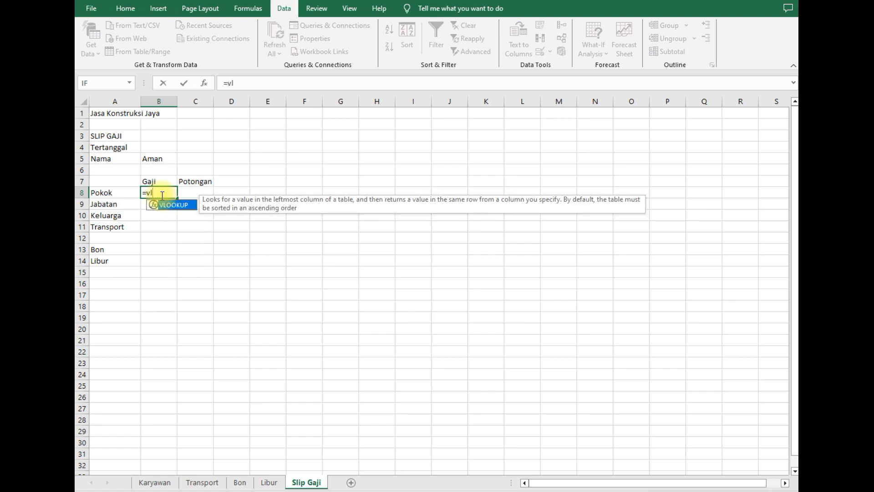
key(BackSpace)
key(BackSpace)
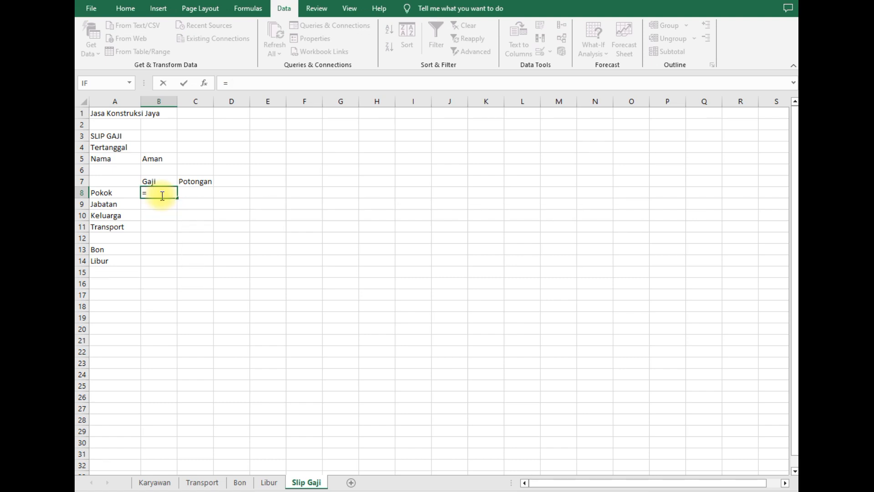
text(vl)
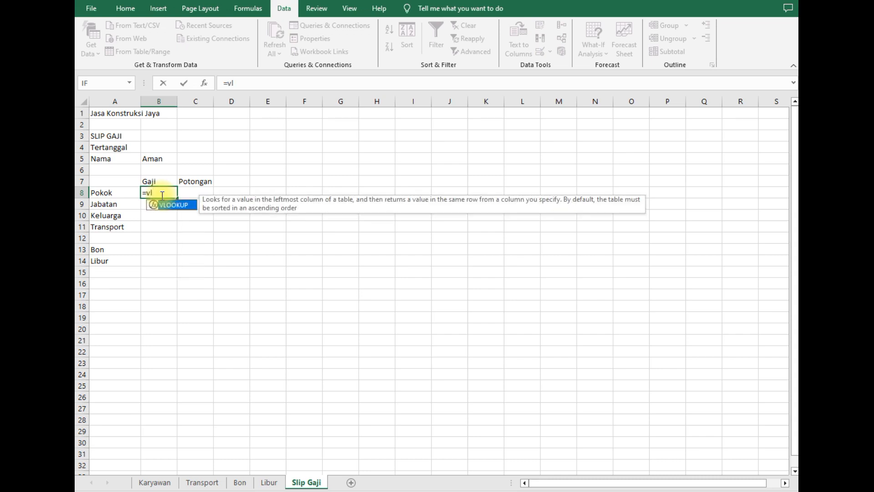
double_click(172, 206)
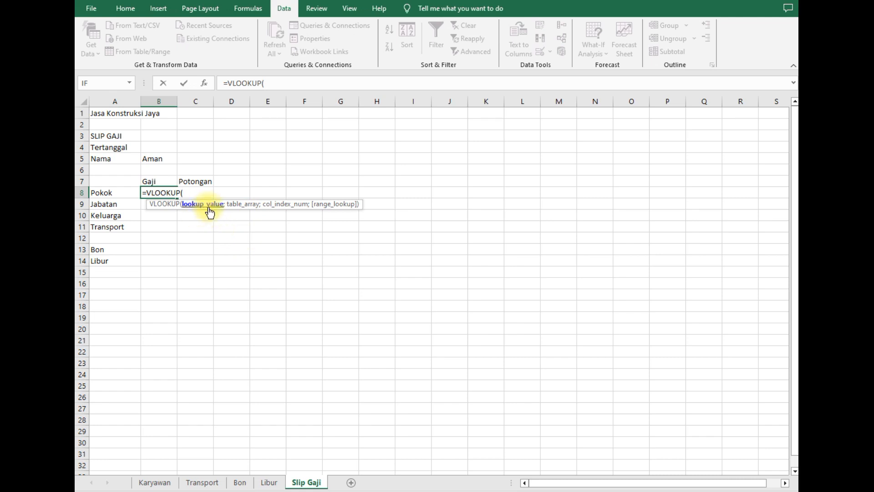
click(161, 159)
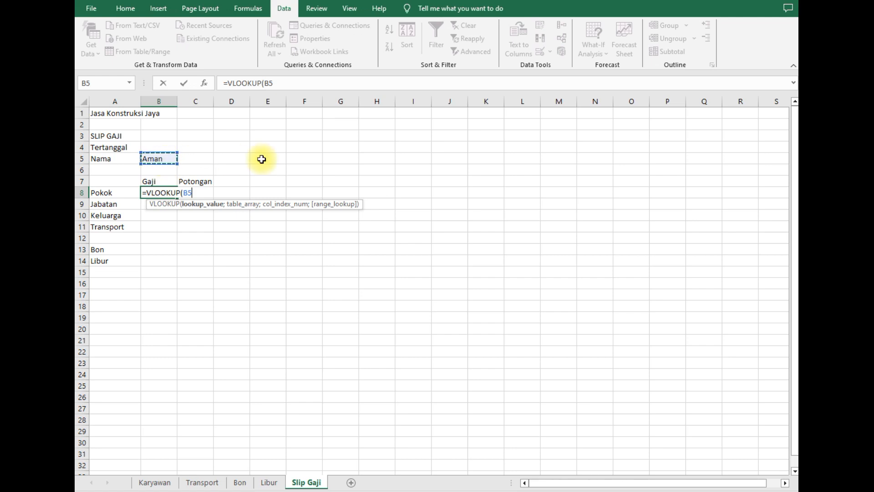
- Complete the VLOOKUP with Karyawan!B4:C9, column 2 and FALSE, then enter it
text(;)
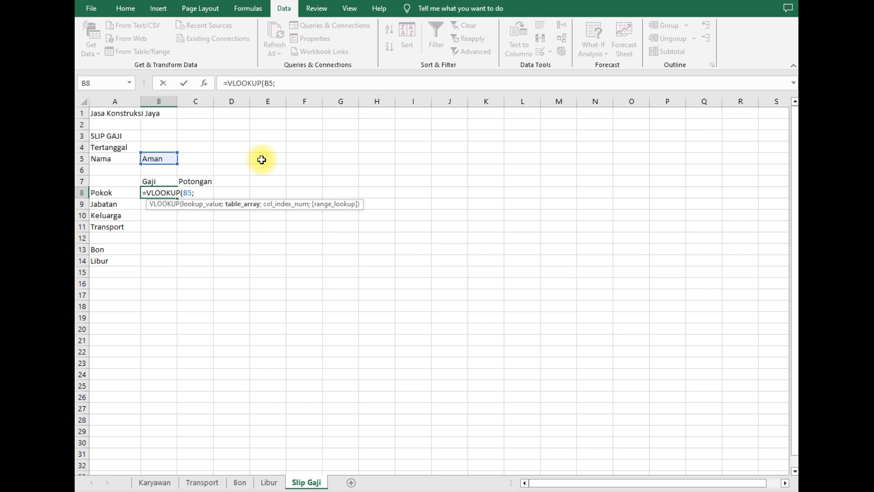
click(163, 484)
click(150, 147)
drag(156, 146, 191, 208)
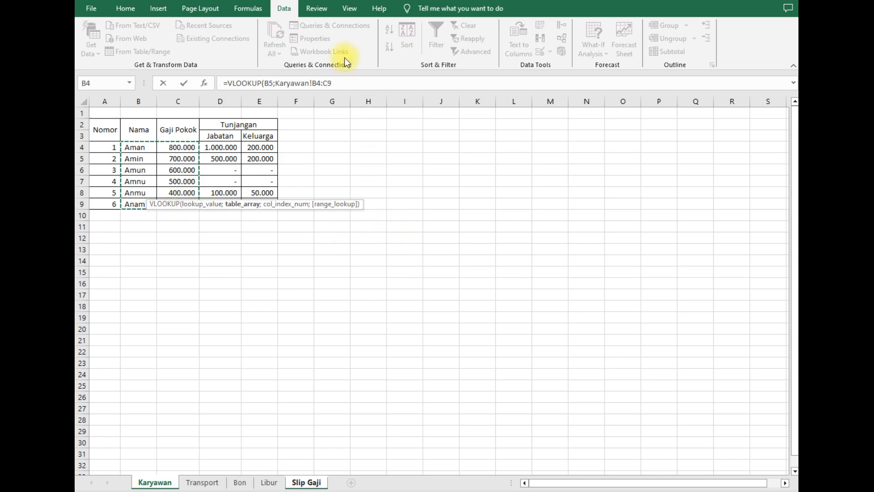
click(343, 84)
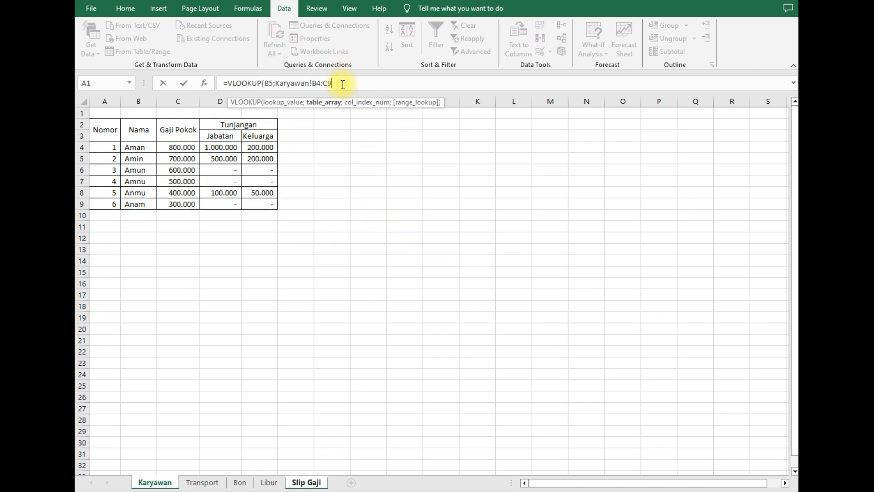
text(;)
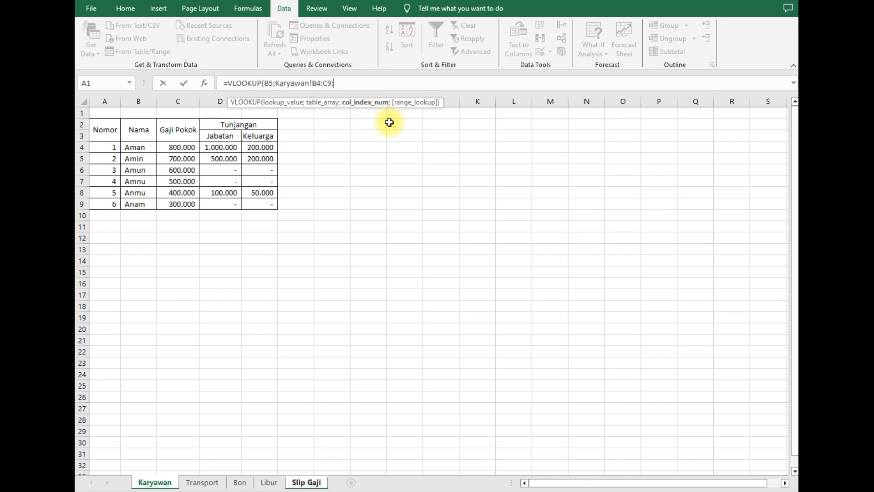
text(2;)
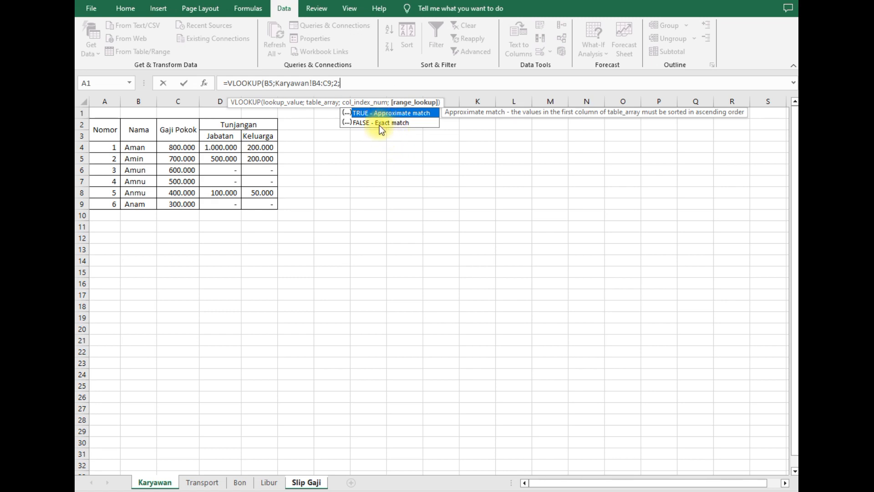
click(381, 124)
double_click(379, 125)
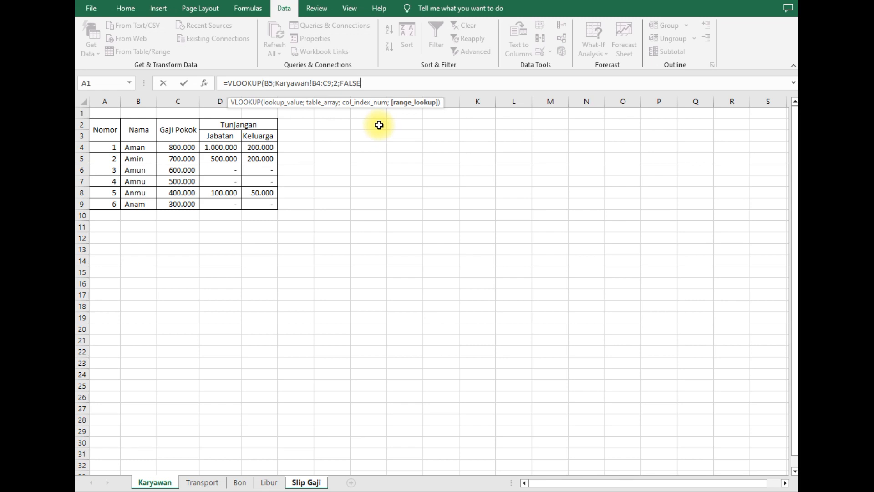
text())
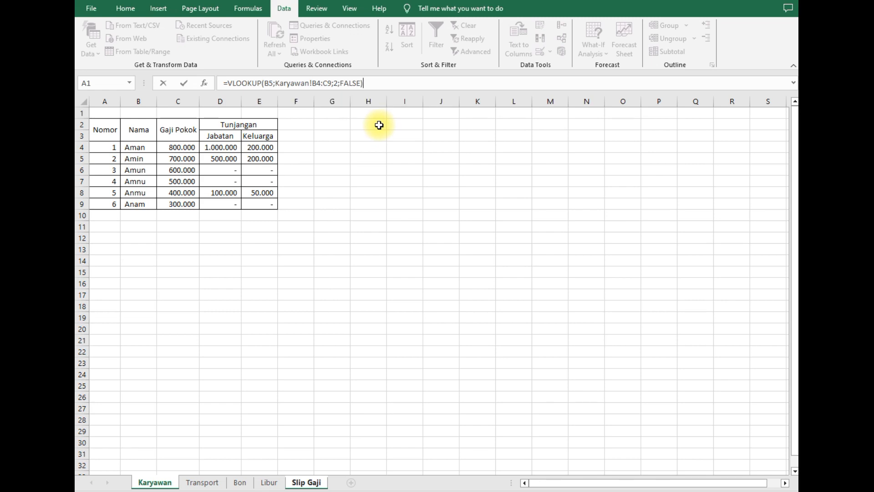
key(Return)
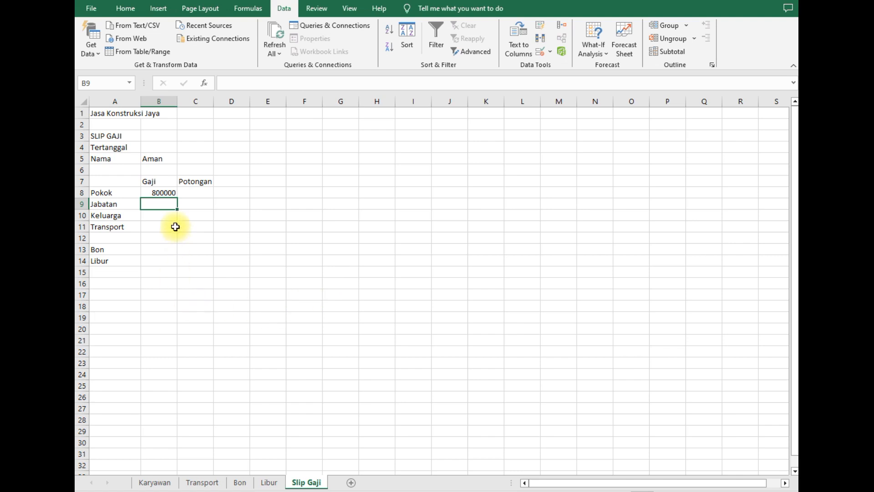
- Switch B5 to Amun and compare the Pokok value with Amun's Karyawan row
click(163, 192)
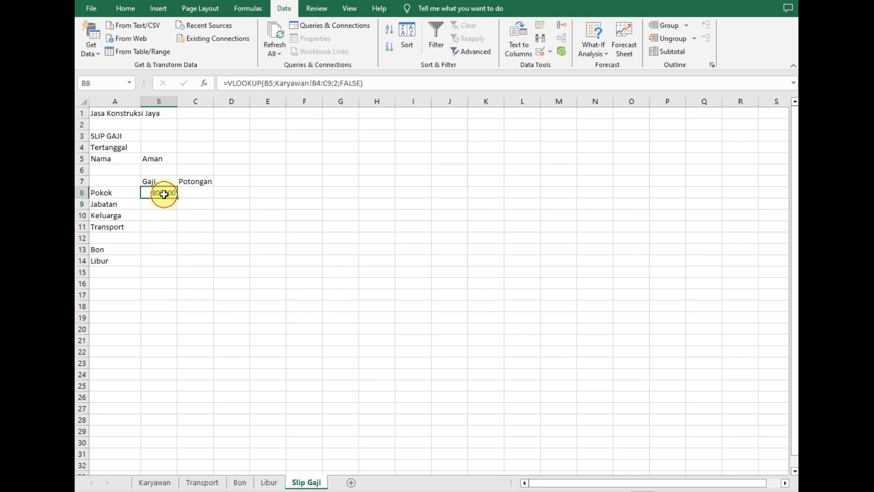
click(175, 163)
click(183, 159)
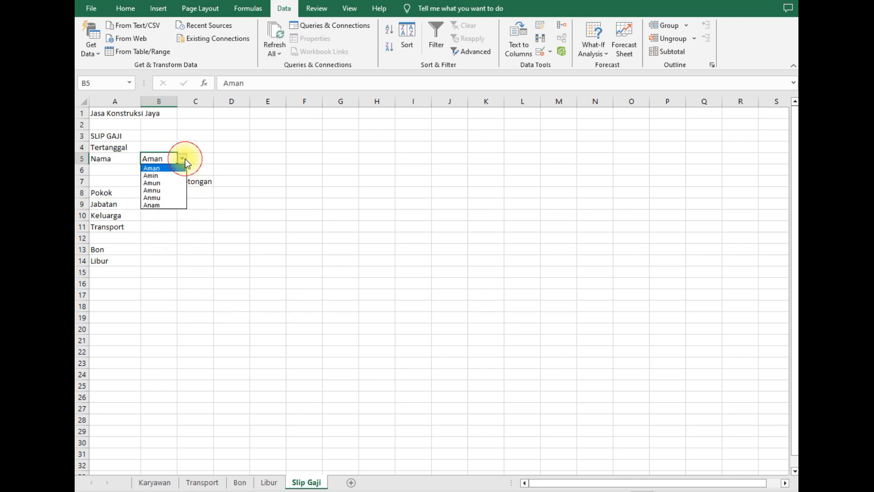
click(174, 184)
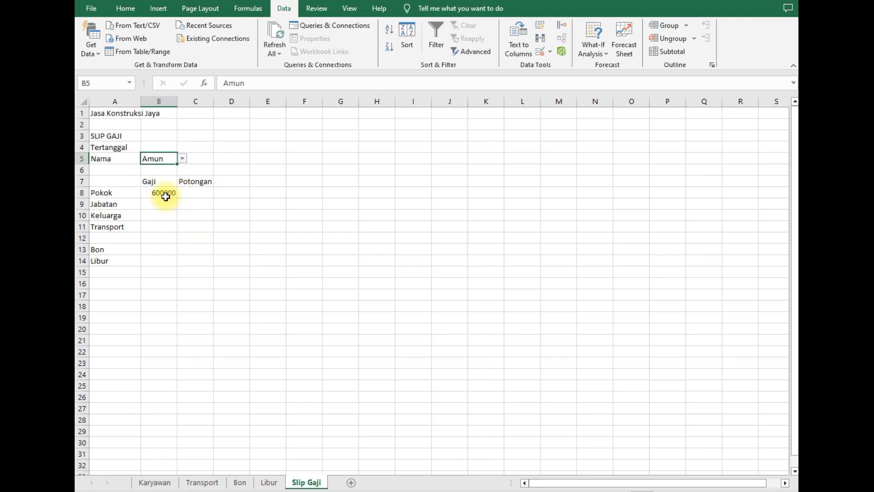
click(155, 482)
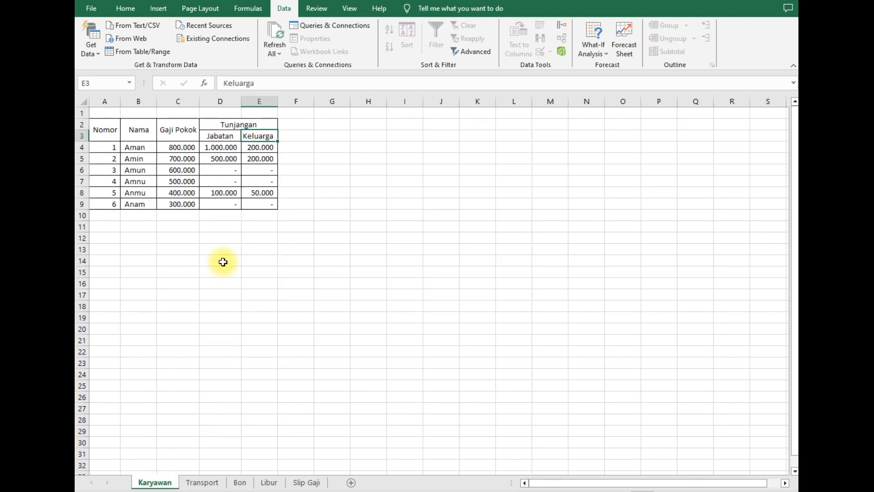
drag(134, 169, 175, 171)
click(283, 339)
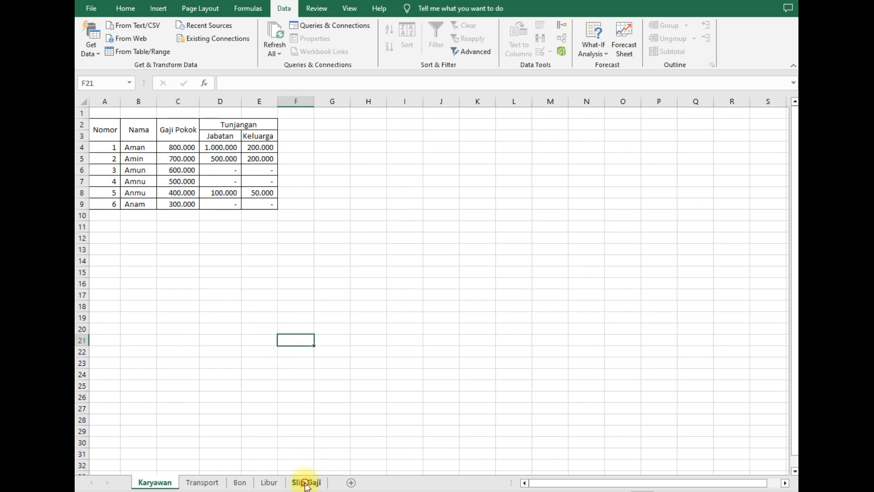
click(306, 482)
- Switch B5 to Anam and verify Pokok shows 300000 against the Karyawan sheet
click(181, 158)
click(165, 205)
click(157, 193)
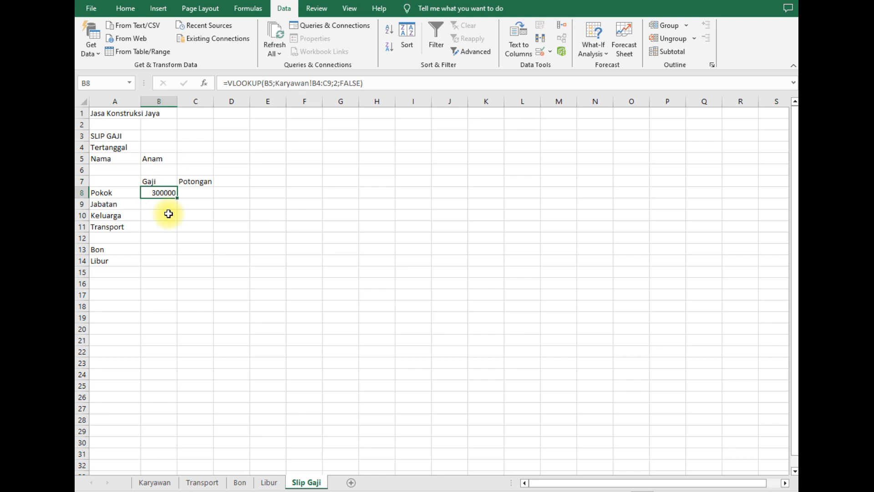
click(165, 481)
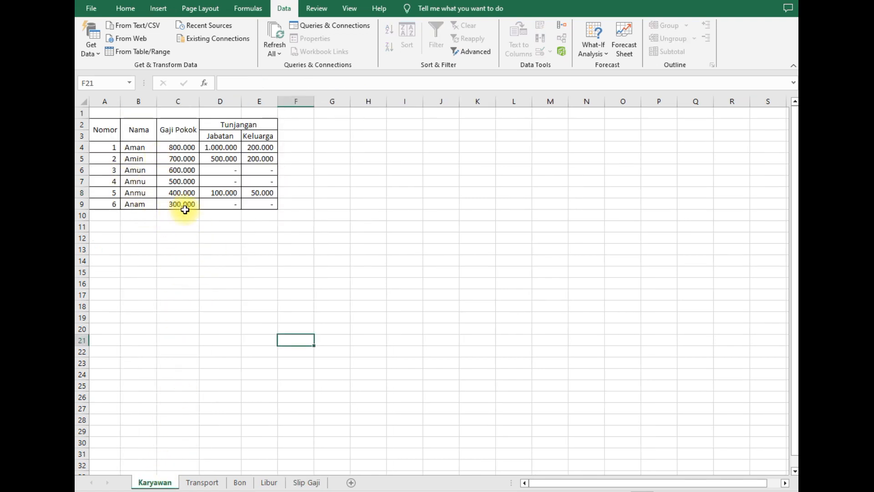
click(314, 481)
click(246, 260)
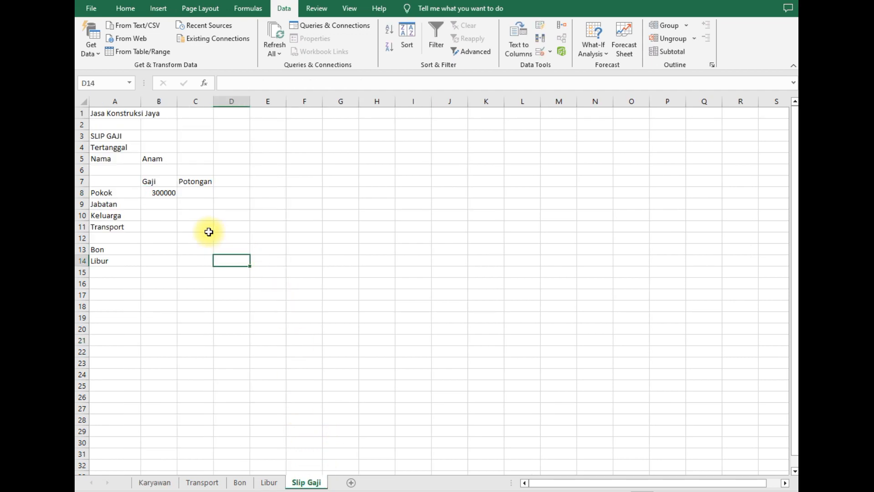
- Review the Karyawan Nama, Gaji Pokok and Jabatan columns for B9's Jabatan lookup
click(170, 206)
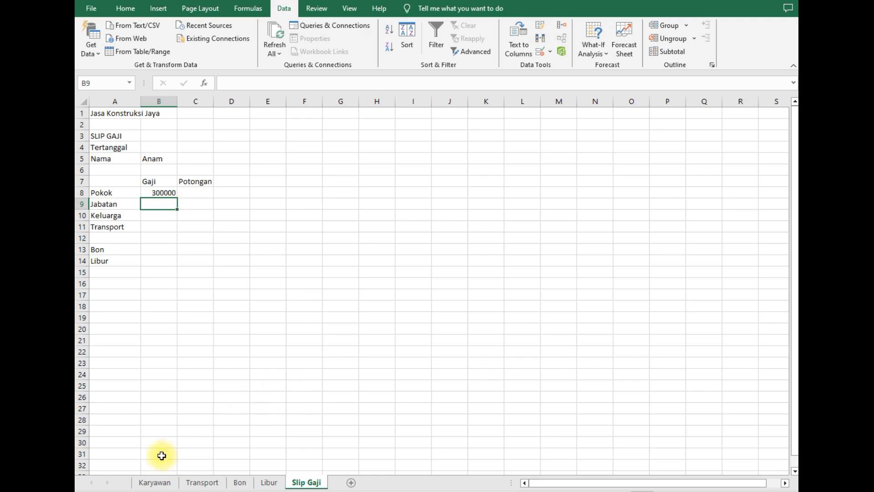
click(155, 482)
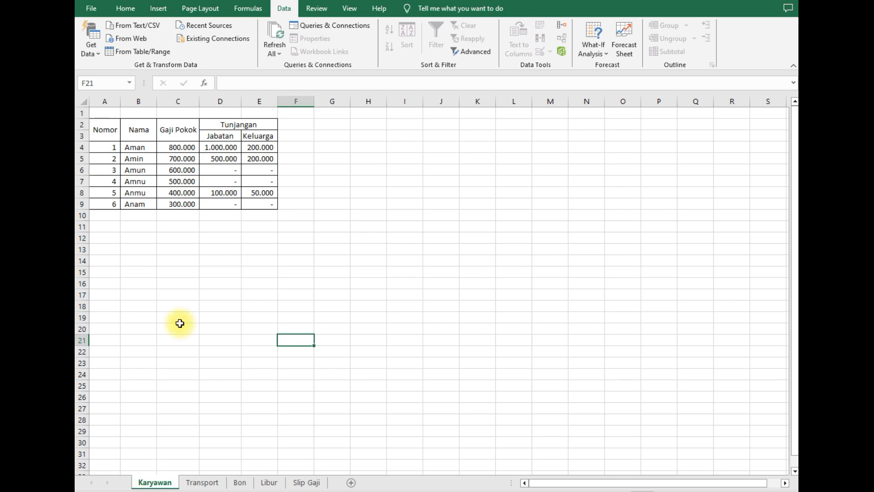
click(226, 105)
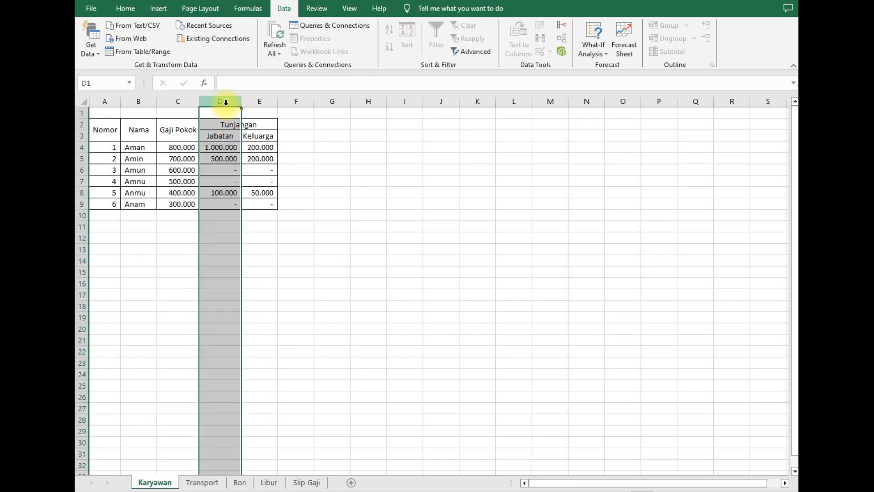
click(139, 100)
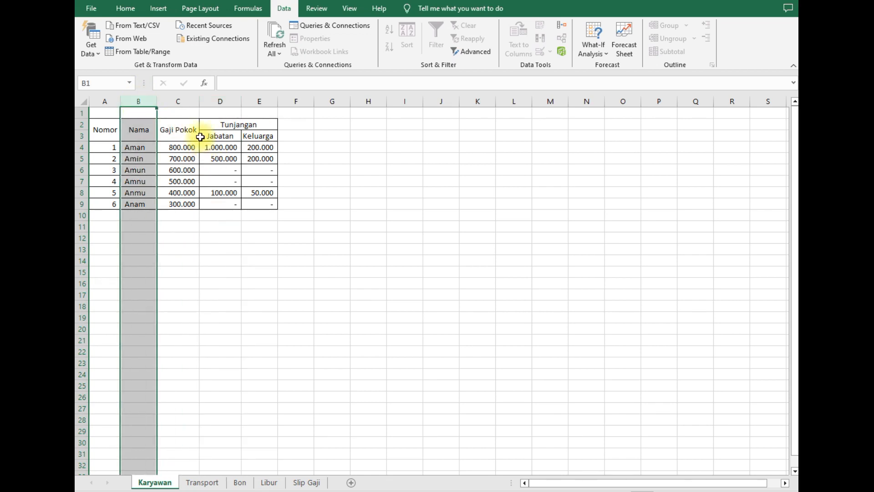
click(178, 102)
click(234, 297)
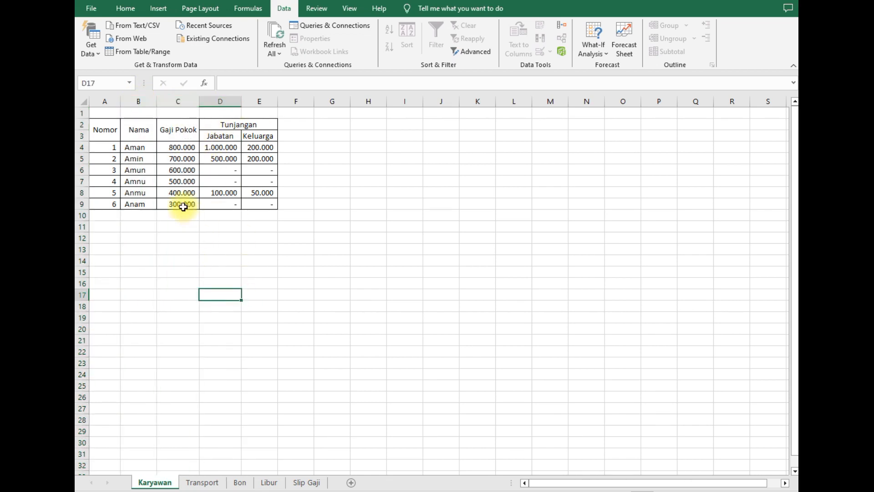
click(306, 483)
click(207, 261)
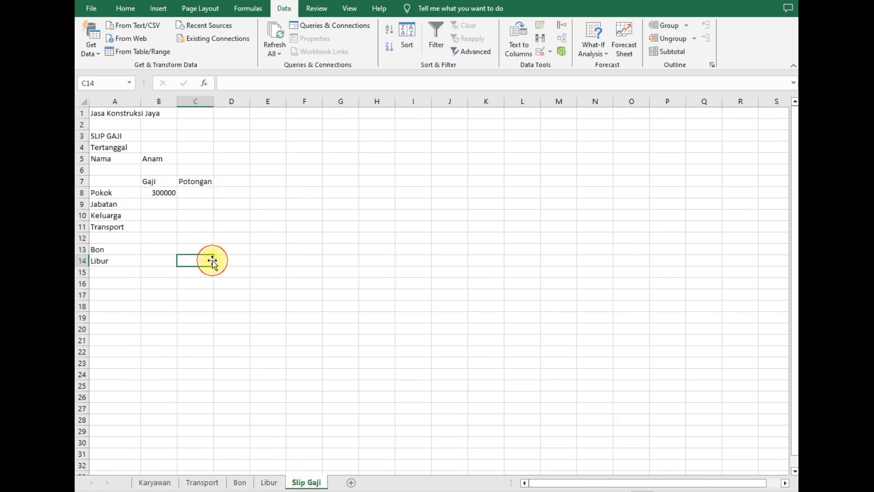
click(160, 203)
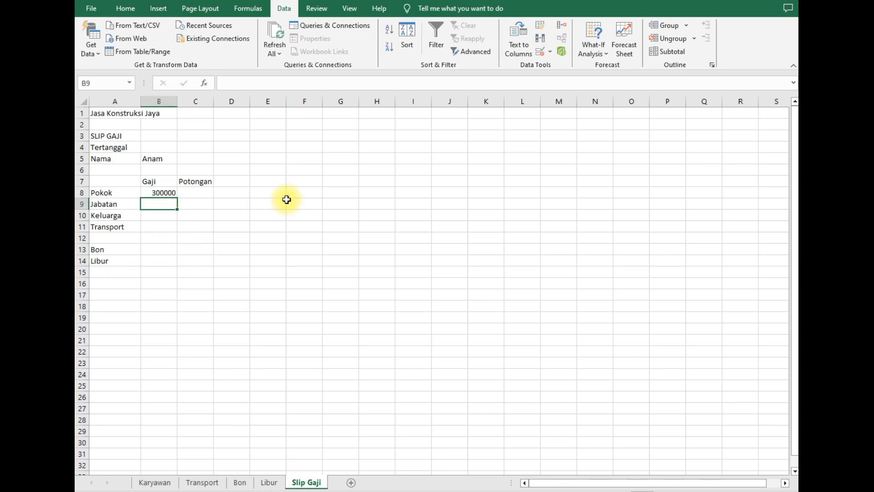
- In B9 begin =INDEX(Karyawan!D4:D9;MATCH( for the Jabatan allowance
text(=)
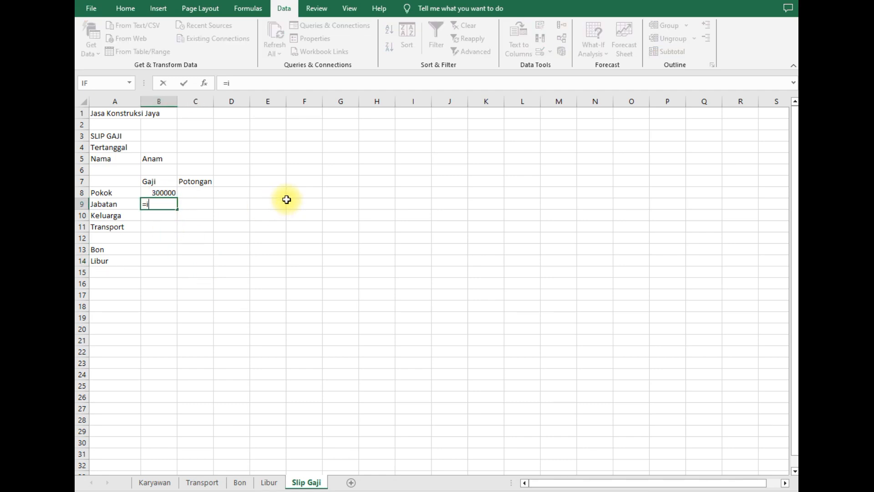
text(ind)
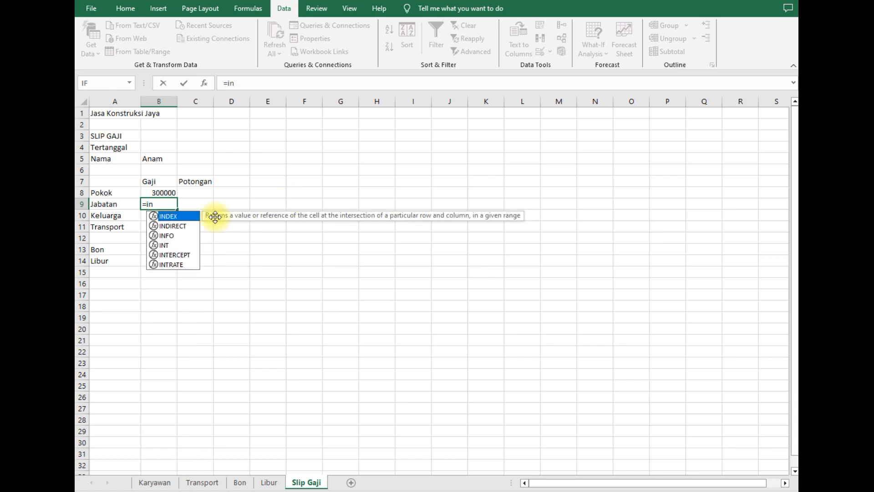
double_click(176, 217)
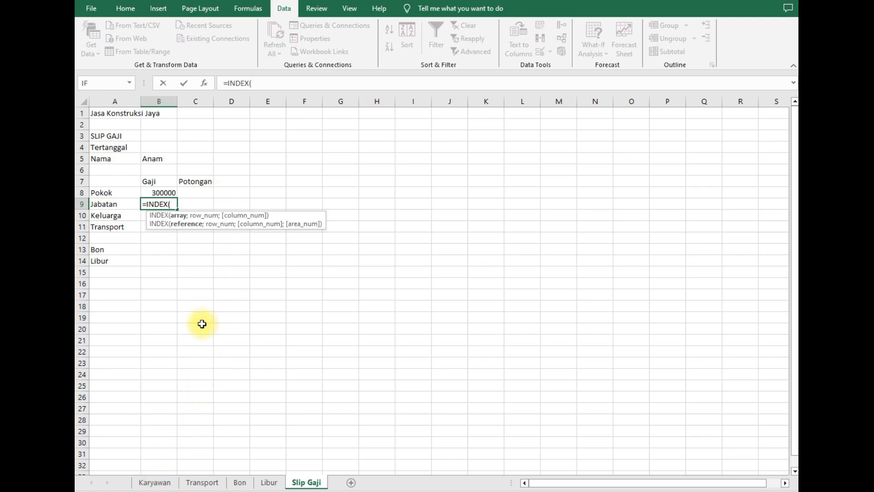
click(168, 482)
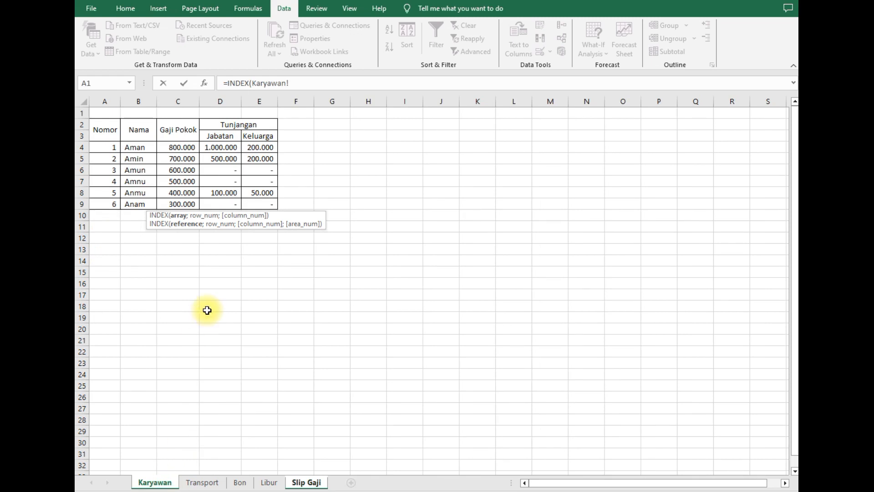
drag(226, 147, 229, 202)
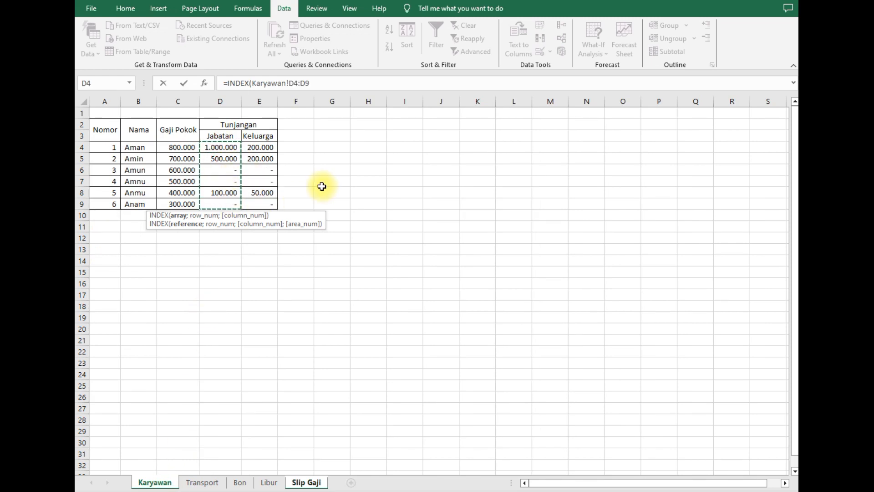
click(321, 84)
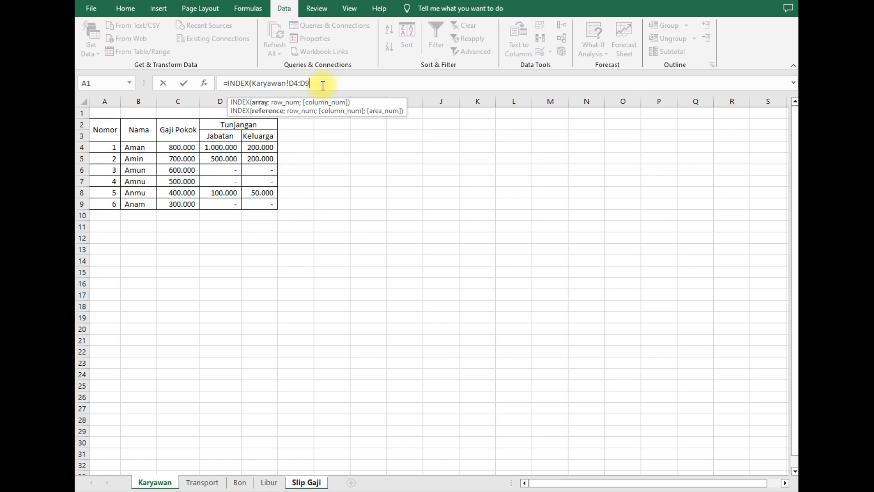
text(;)
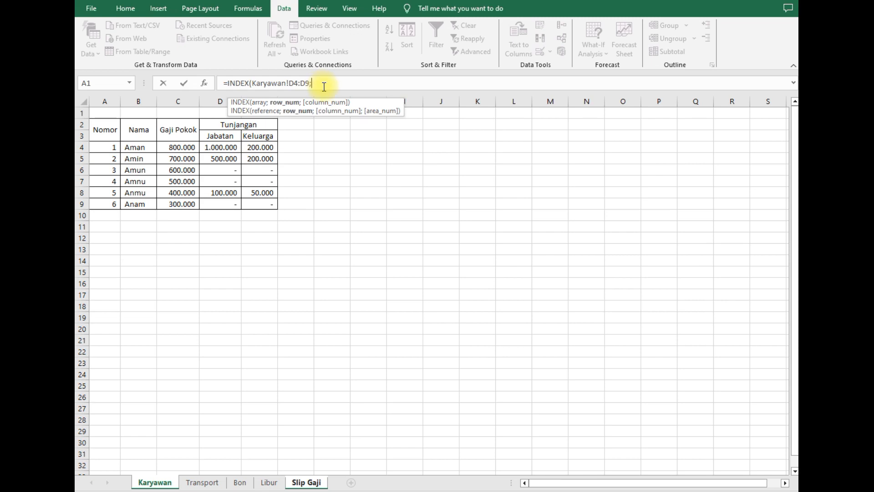
text(match)
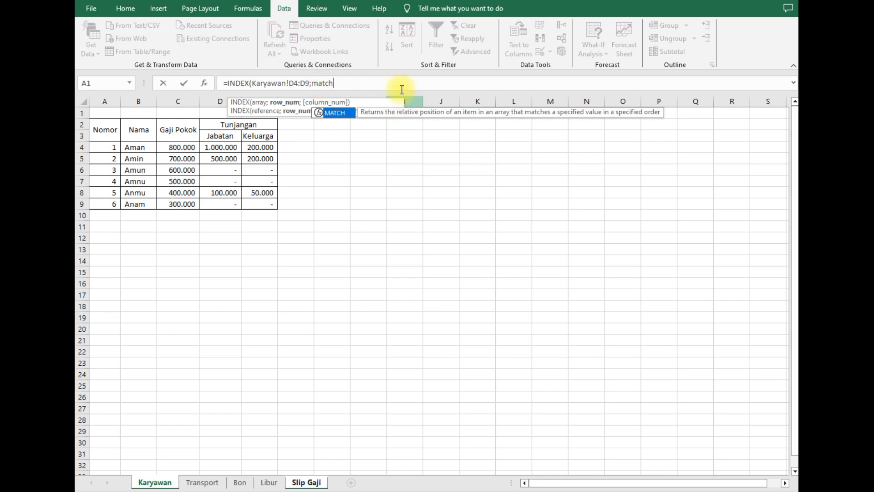
double_click(339, 114)
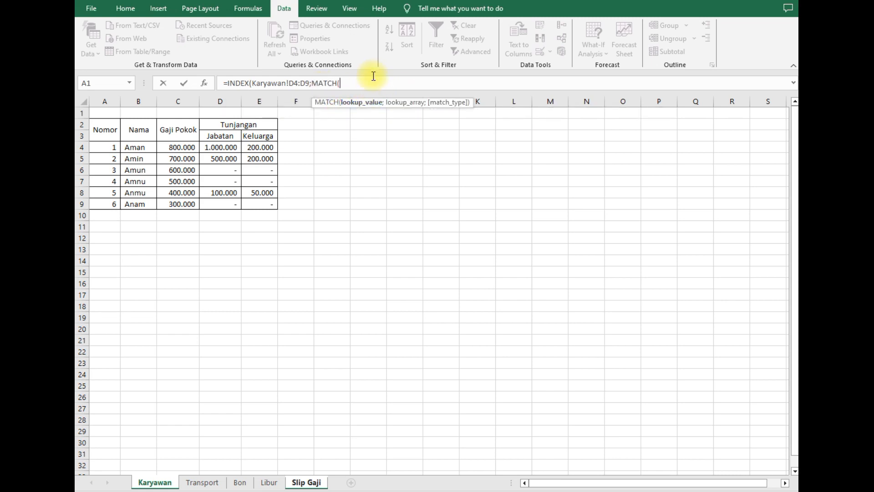
- Finish MATCH with 'Slip Gaji'!B5, Karyawan!B4:B9 and 0, and enter the Jabatan formula
click(308, 482)
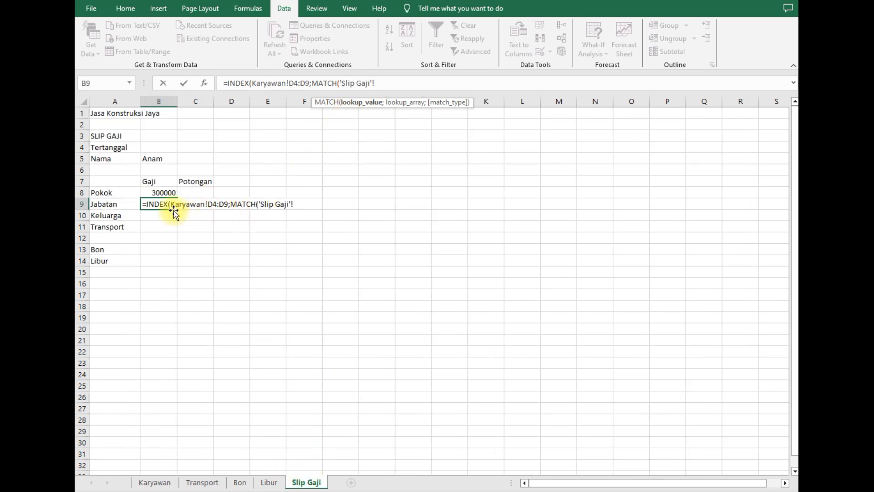
click(159, 158)
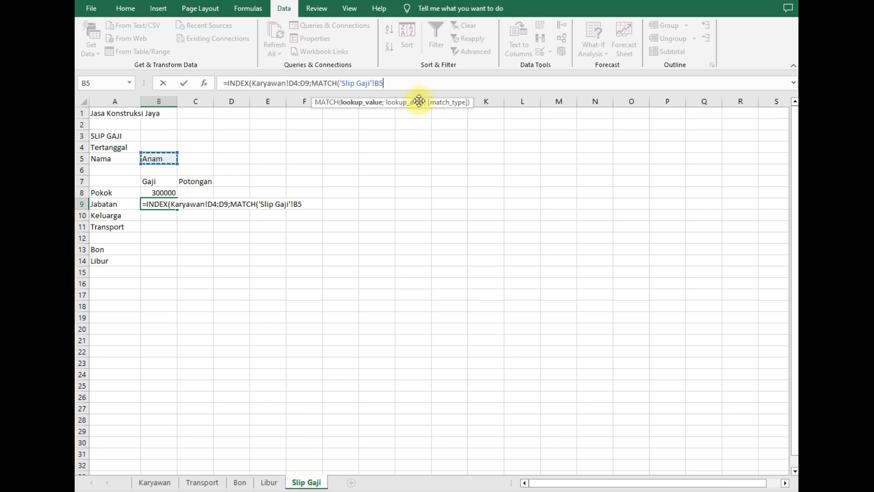
text(;)
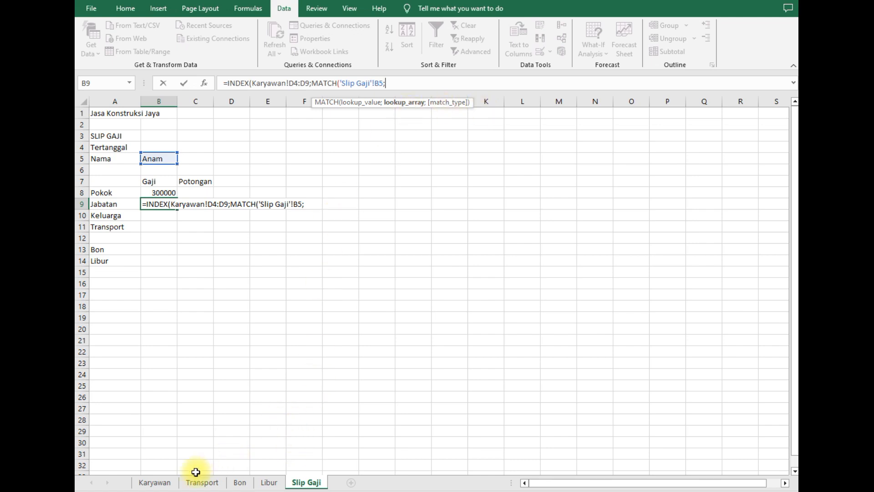
click(155, 483)
drag(147, 147, 140, 205)
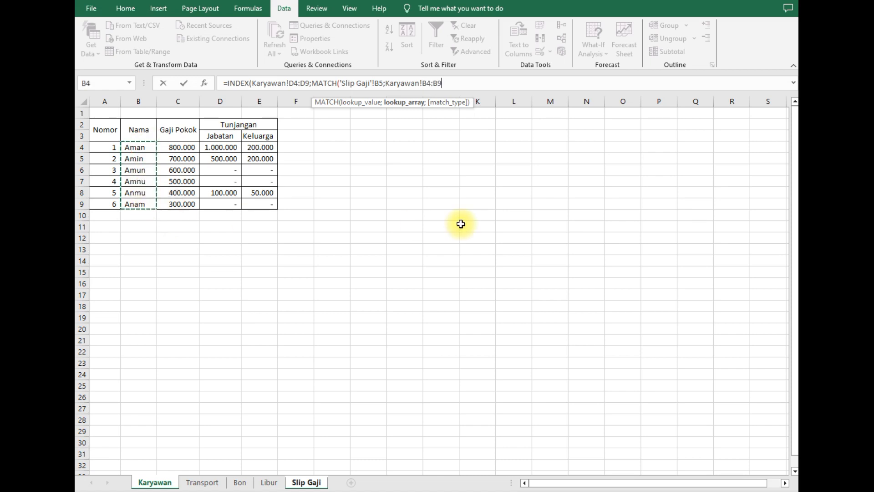
text(;)
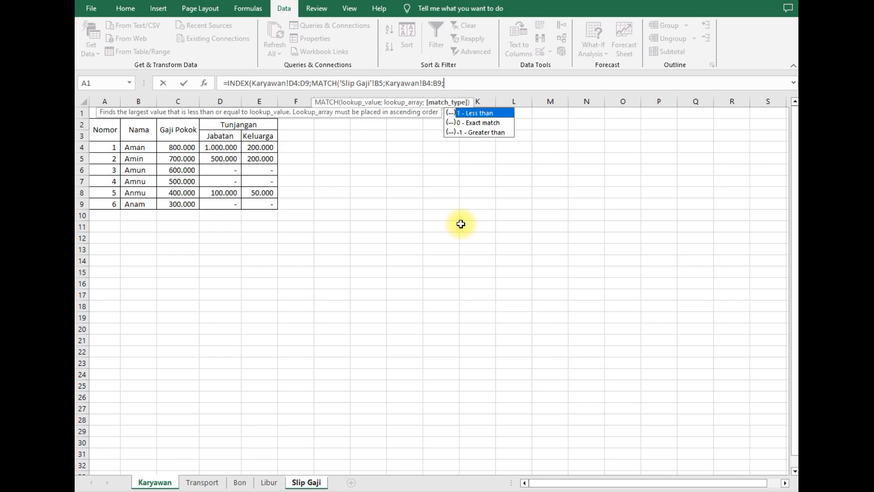
click(477, 122)
double_click(477, 123)
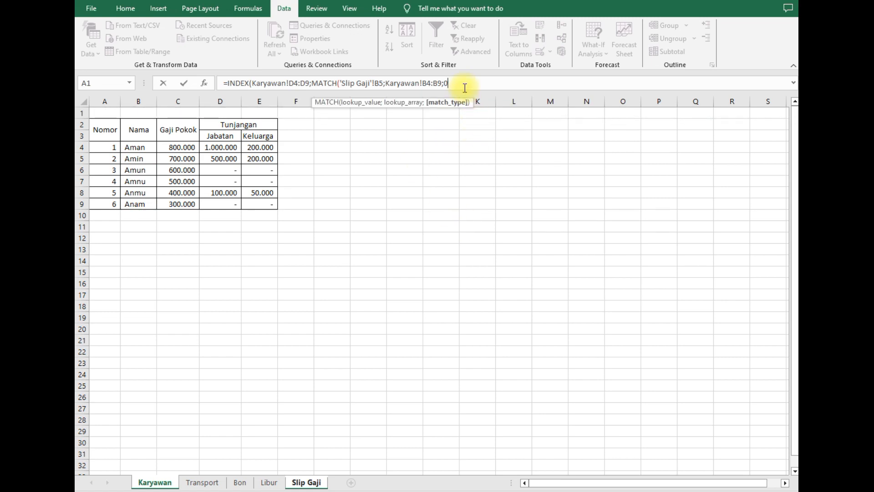
text()))
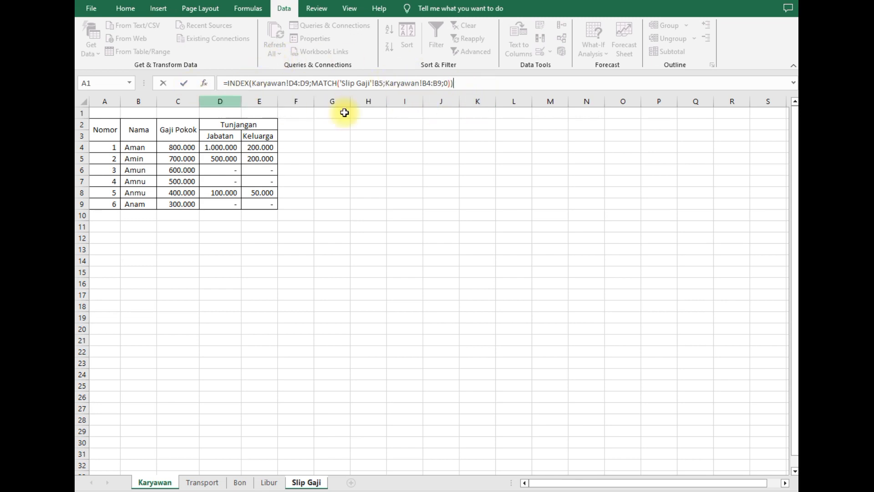
key(Return)
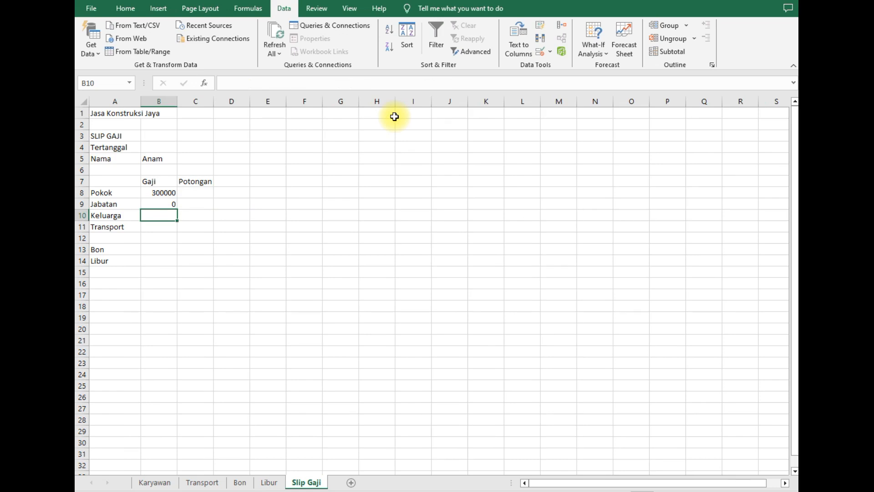
- Compare B9's result with Anam's Jabatan allowance on the Karyawan sheet
click(171, 203)
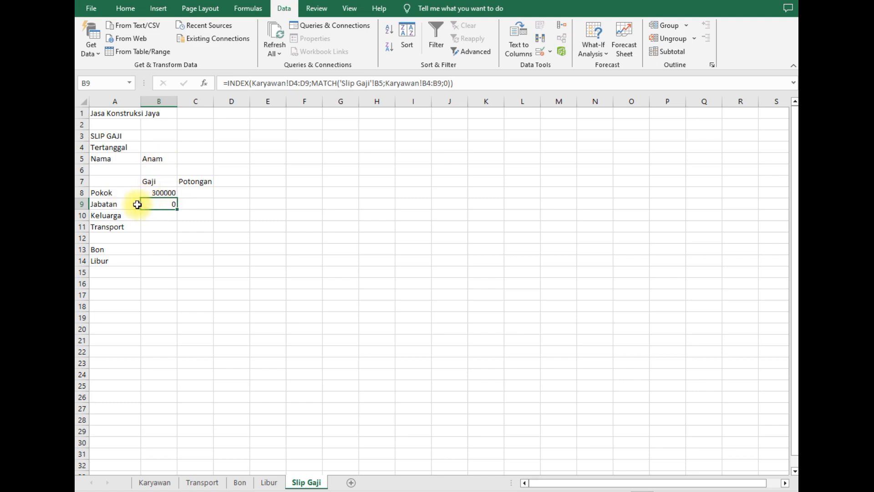
click(157, 484)
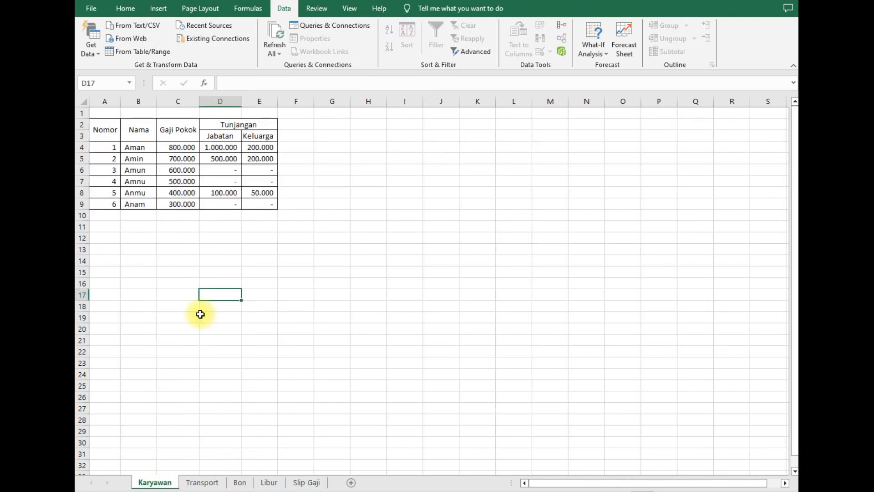
click(139, 209)
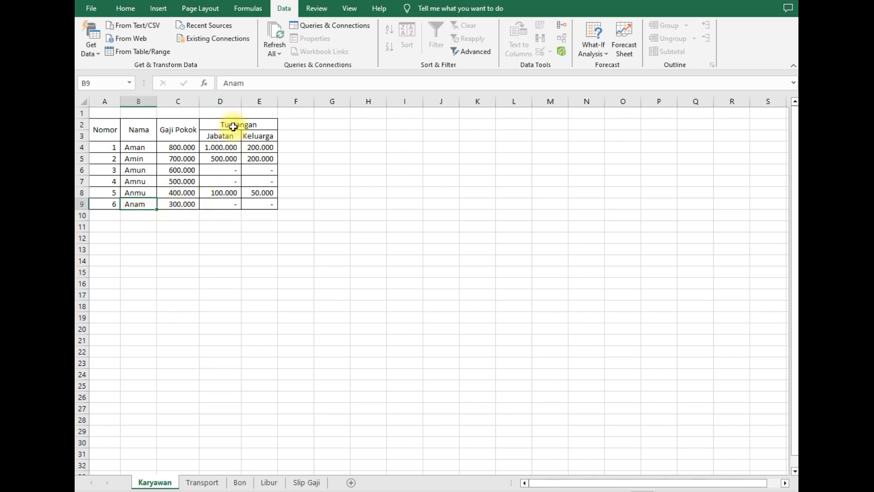
click(229, 204)
click(298, 484)
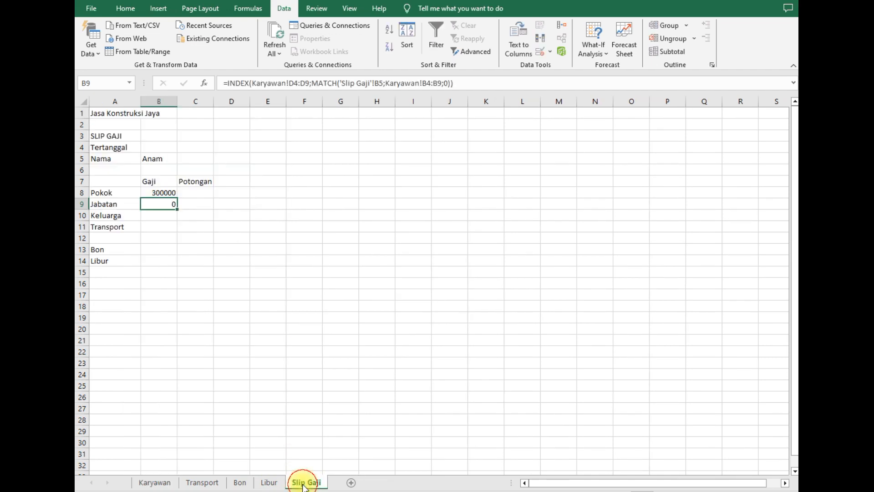
- Switch B5 to Amin and confirm Jabatan shows 500000 against the Karyawan table
click(170, 160)
click(184, 158)
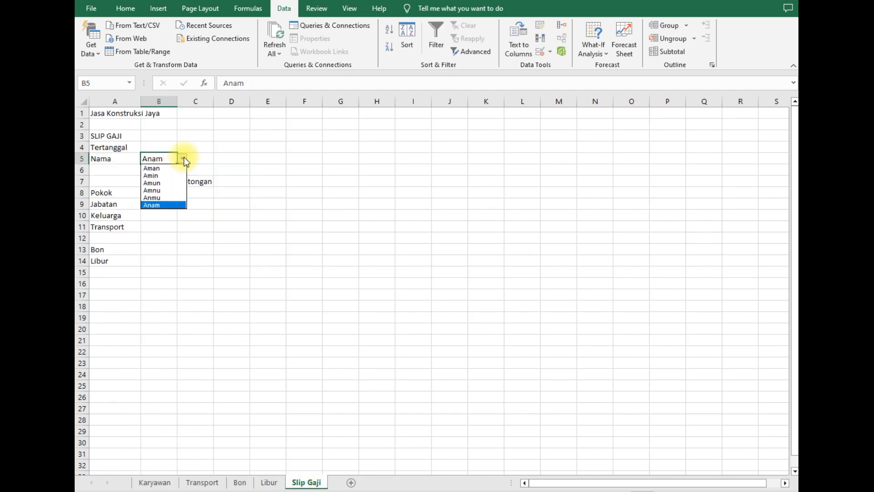
click(169, 175)
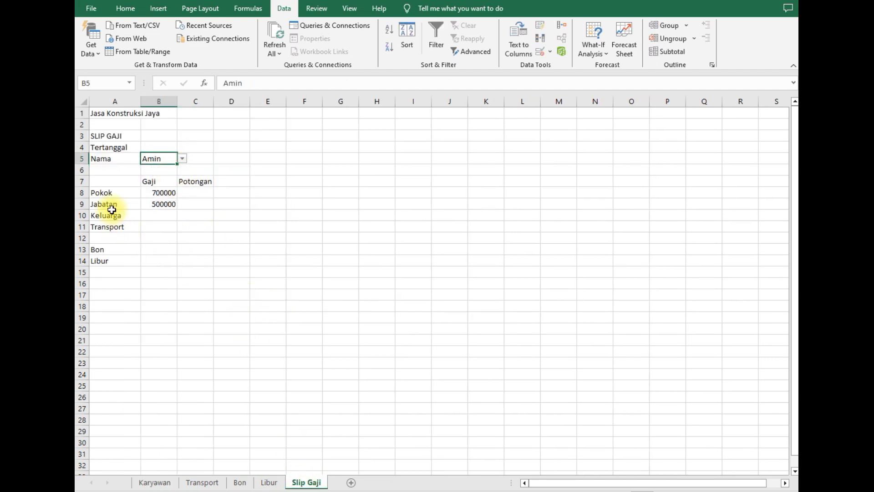
click(155, 483)
click(139, 163)
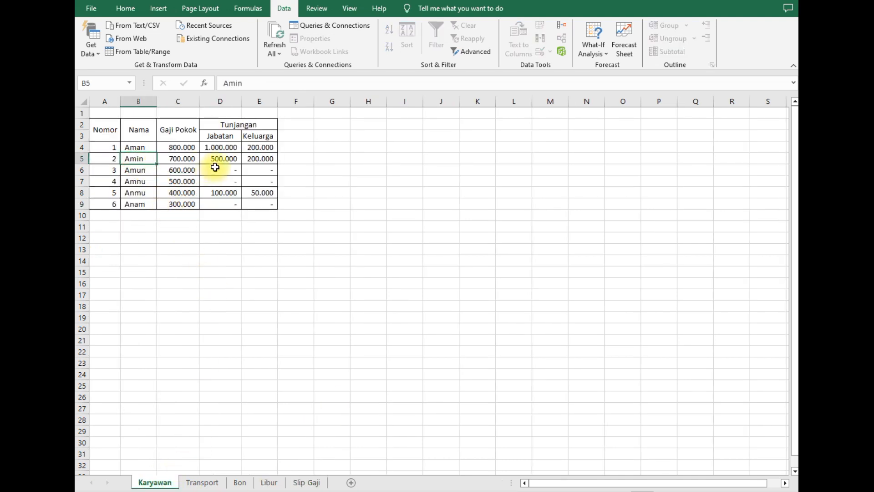
click(227, 159)
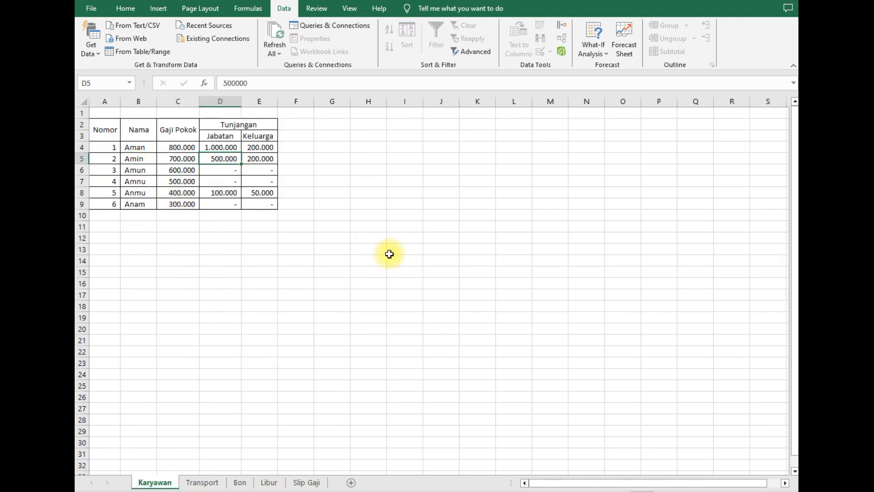
click(313, 481)
click(169, 217)
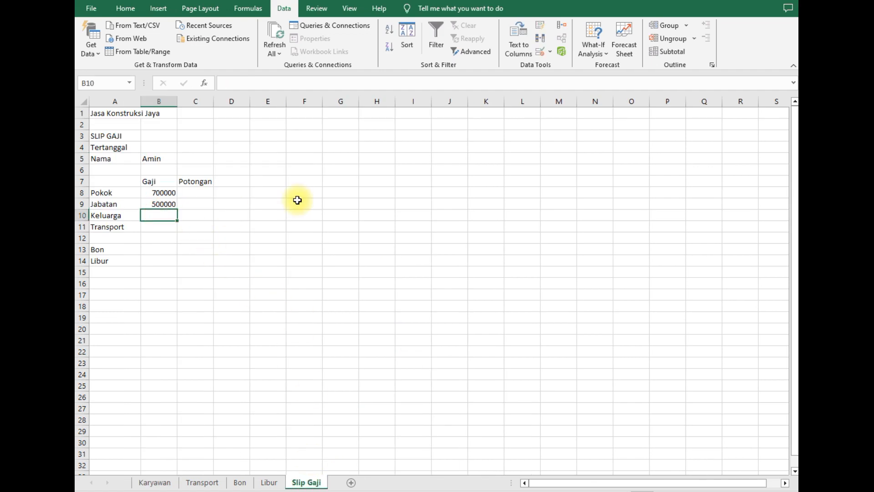
click(154, 484)
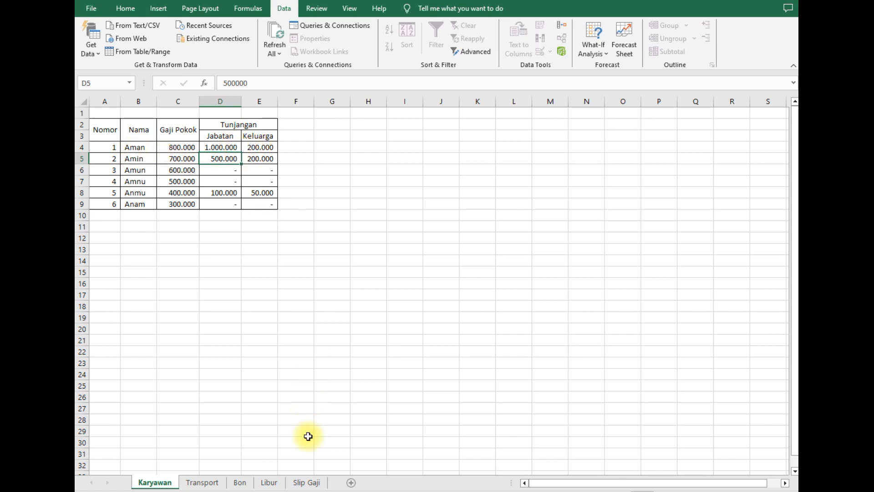
click(311, 486)
- In B10 start =INDEX(Karyawan!E4:E9; for the Keluarga allowance
click(159, 215)
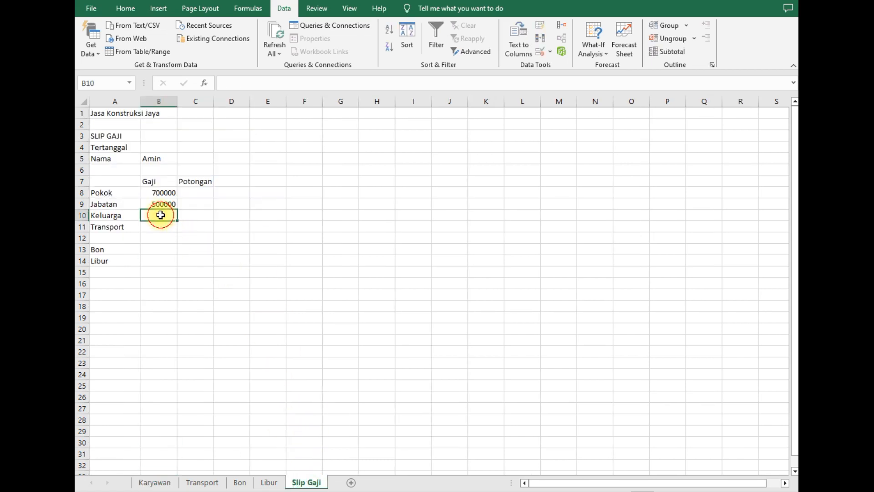
text(=inde)
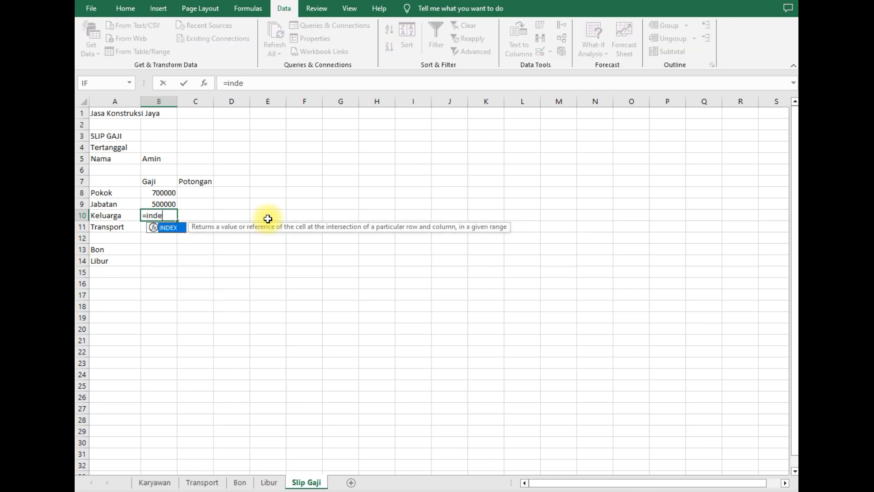
double_click(168, 227)
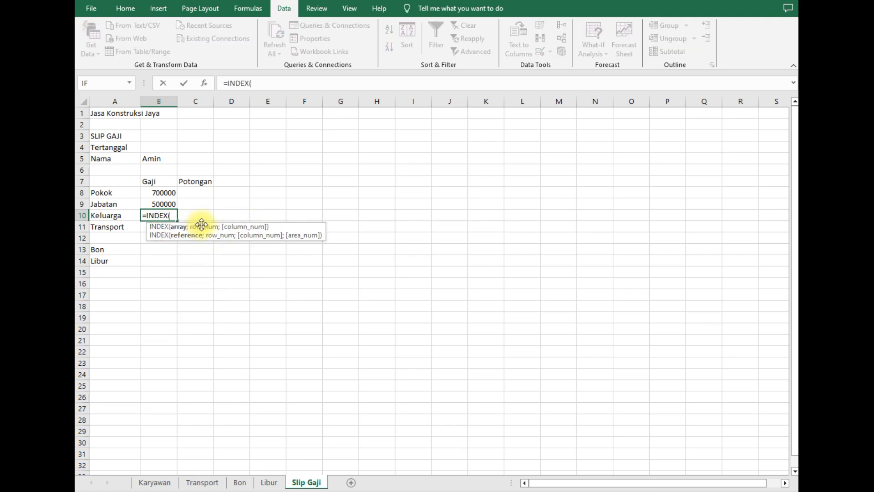
click(158, 483)
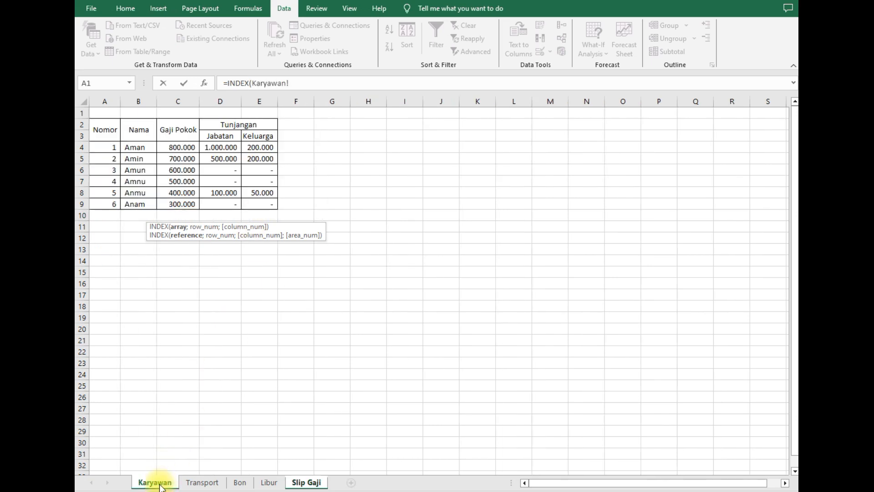
drag(260, 146, 269, 207)
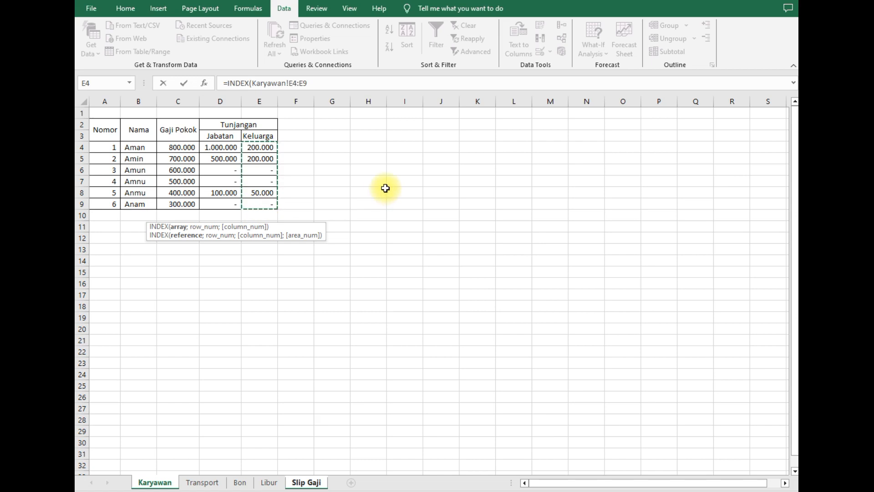
click(333, 80)
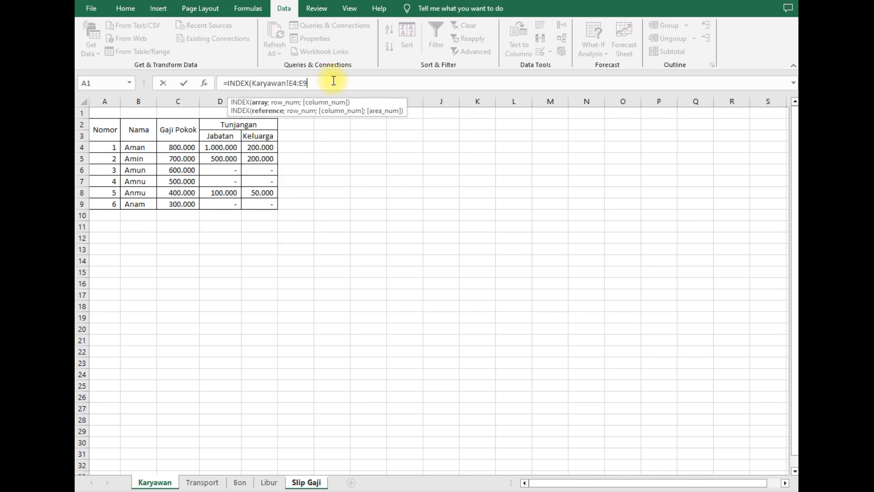
text(;)
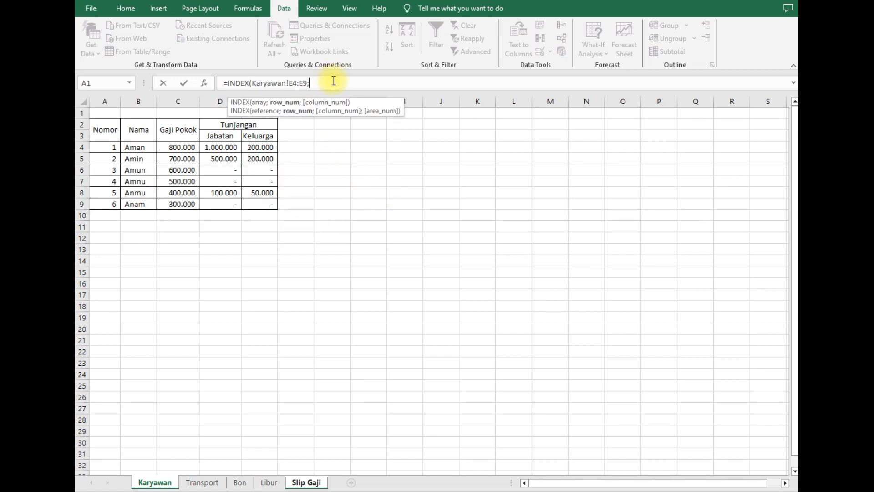
- Insert MATCH into the formula, removing an accidental Slip Gaji reference
click(302, 481)
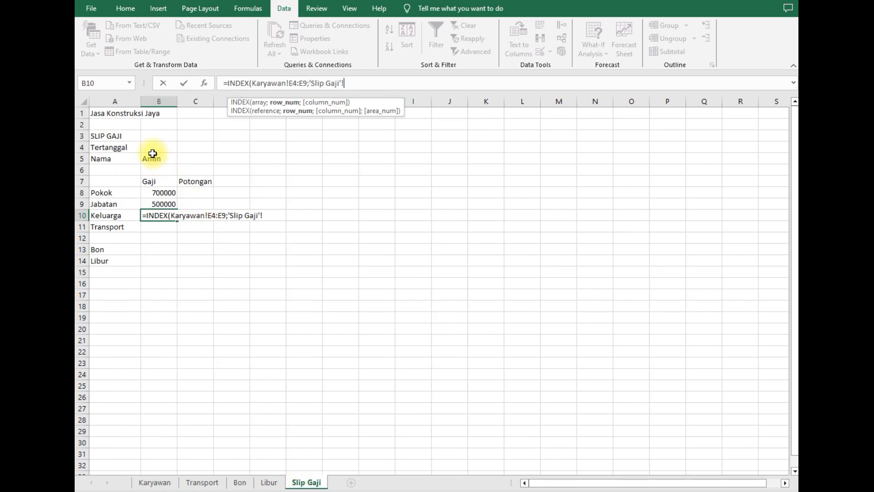
click(153, 155)
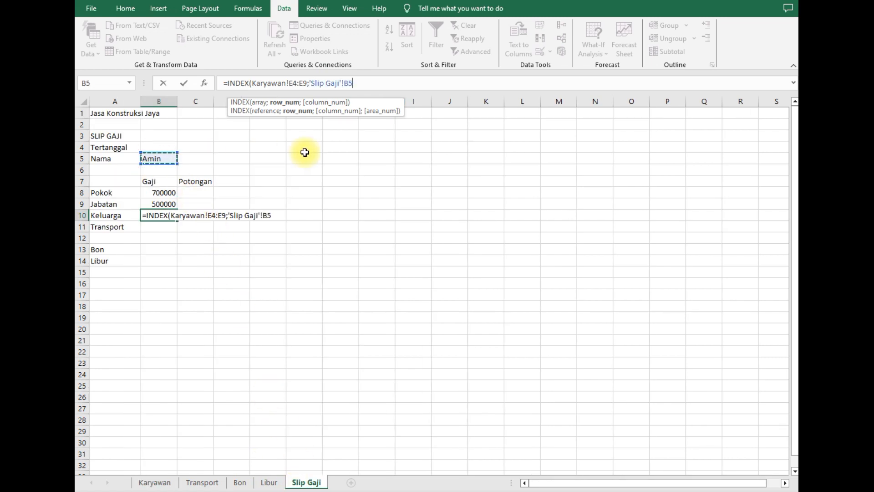
key(BackSpace)
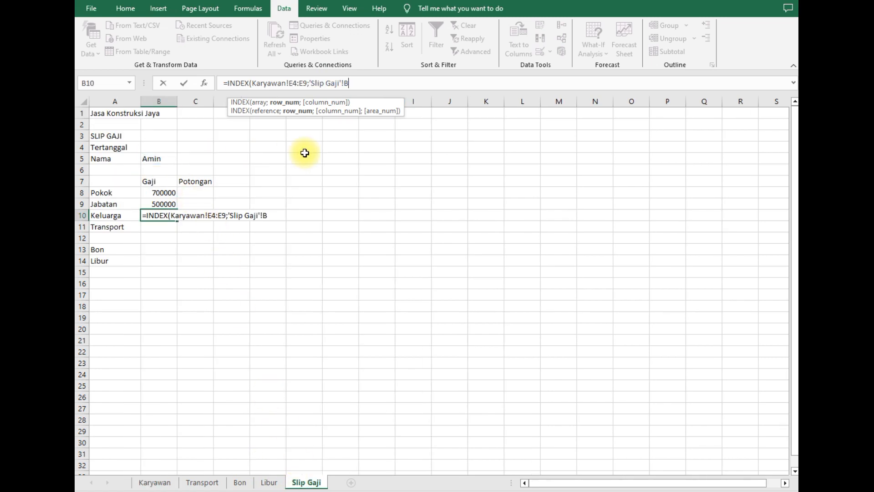
key(BackSpace)
key(BackSpace)
key(BackSpace)
key(BackSpace)
key(BackSpace)
key(BackSpace)
key(BackSpace)
key(BackSpace)
key(BackSpace)
key(BackSpace)
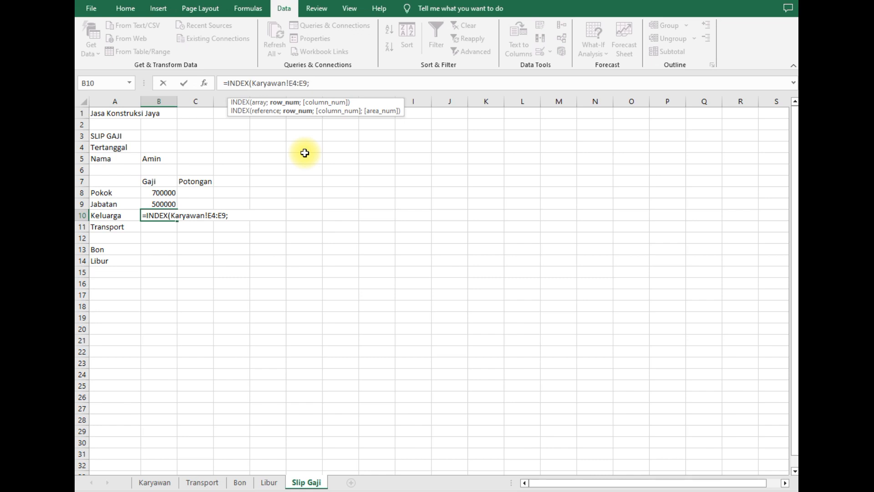
text(mat)
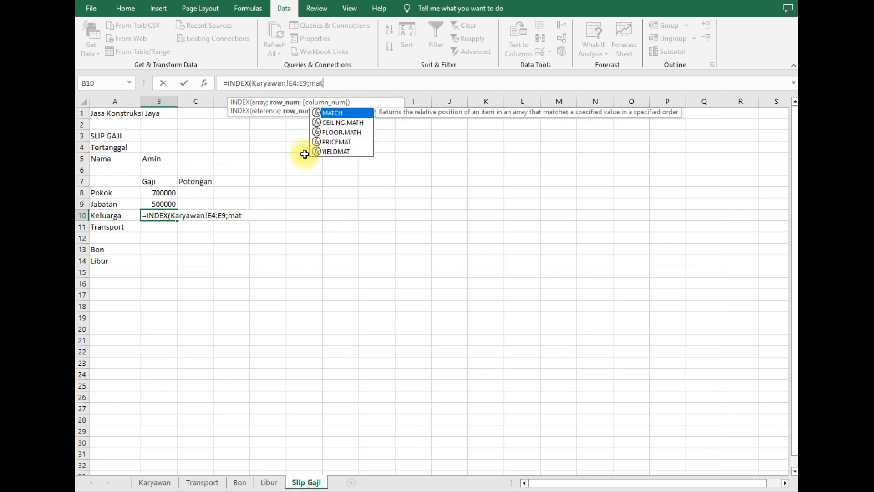
double_click(313, 114)
- Give MATCH B5, Karyawan!B4:B9 and exact match 0, then enter it to show 200000
click(169, 158)
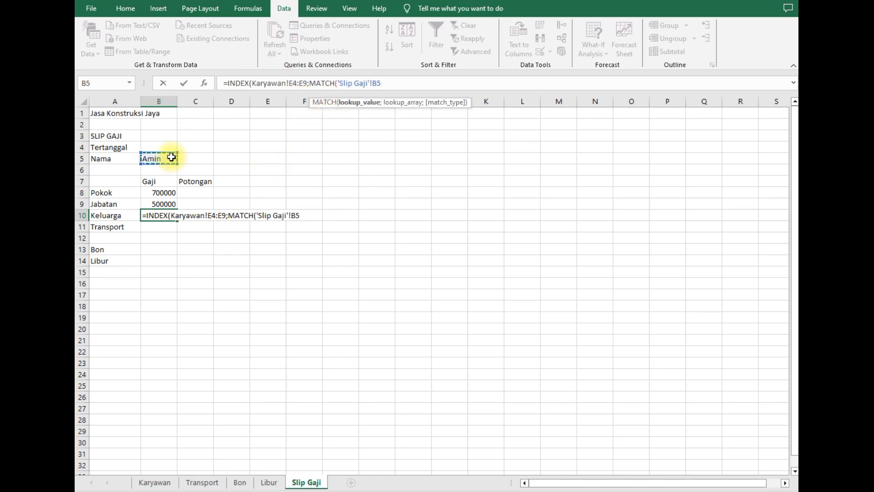
text(;)
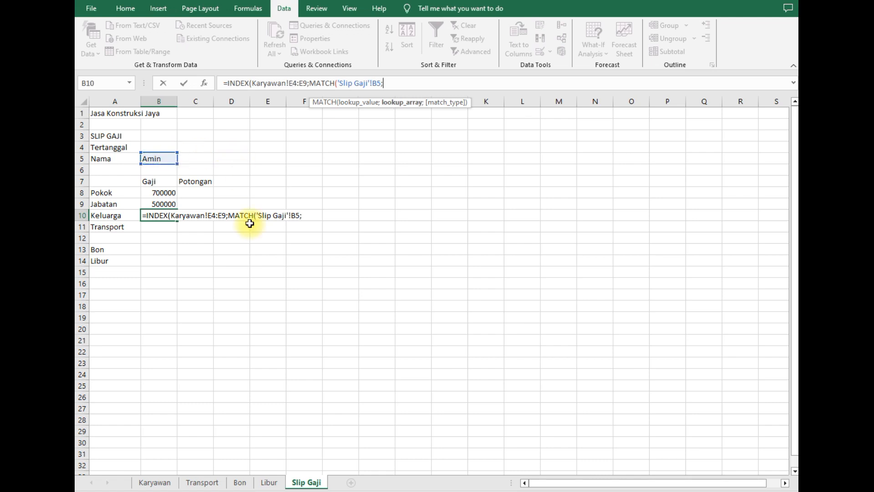
click(159, 482)
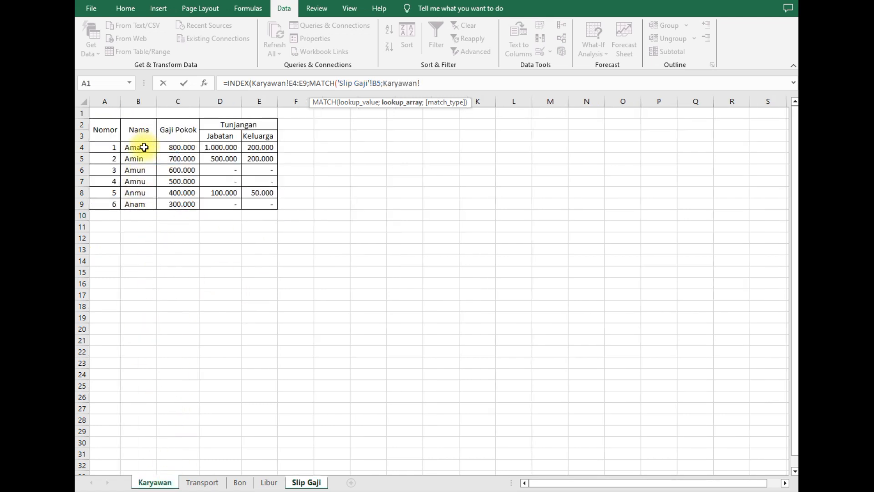
drag(144, 147, 139, 204)
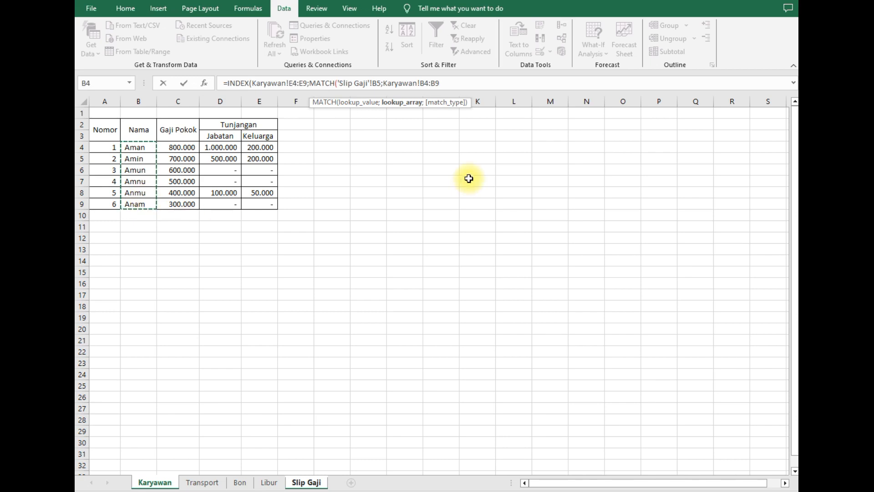
text(;)
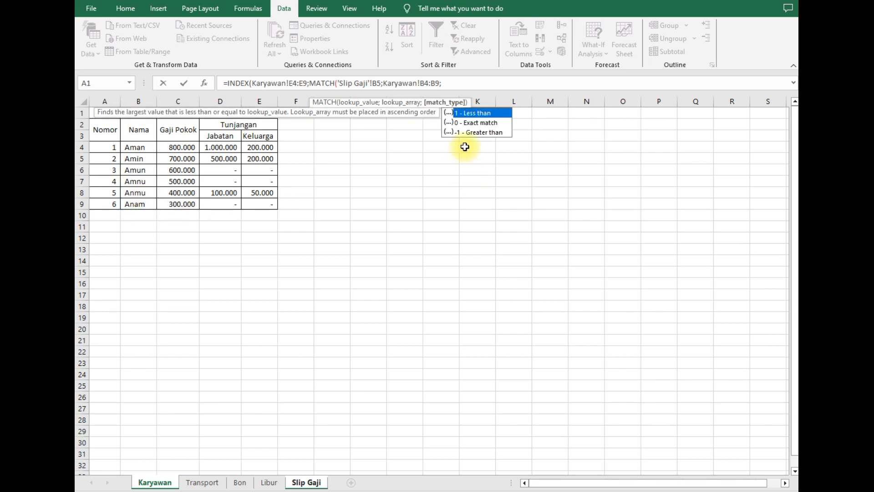
double_click(473, 122)
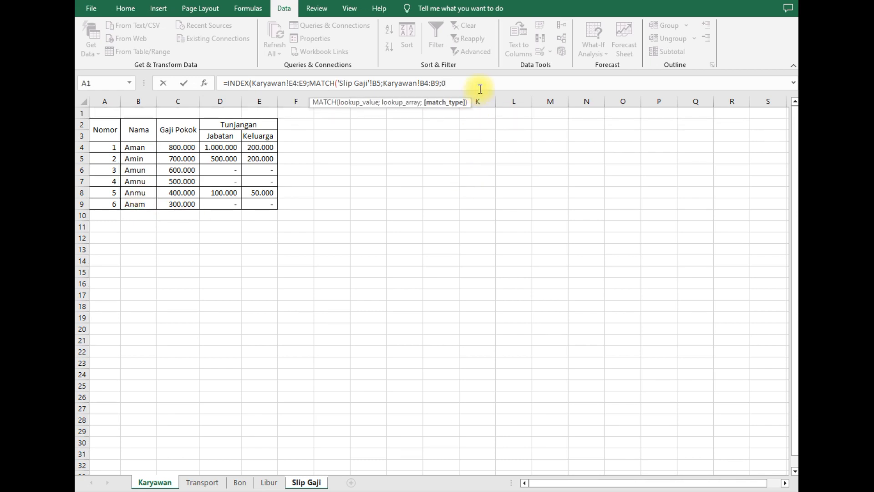
text()))
key(Return)
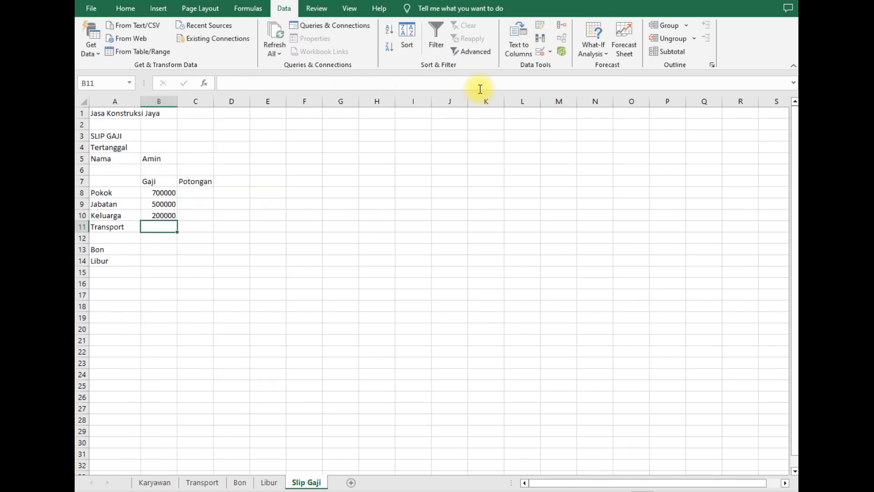
click(161, 217)
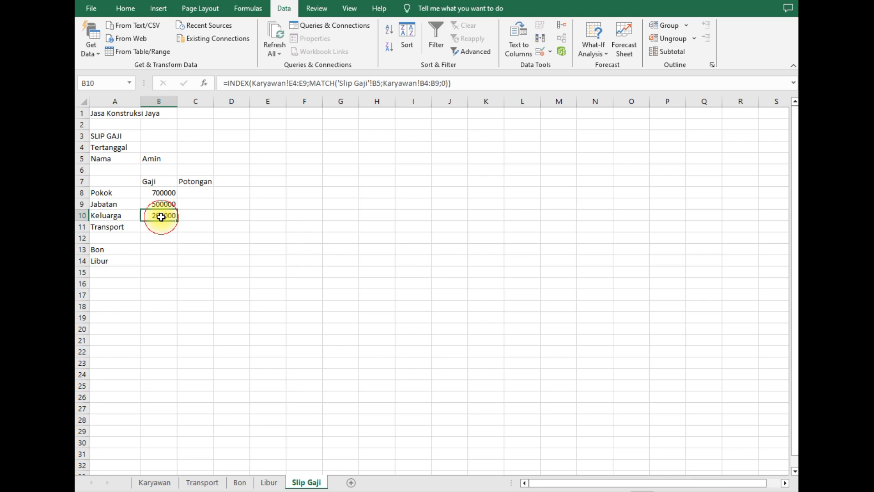
click(167, 481)
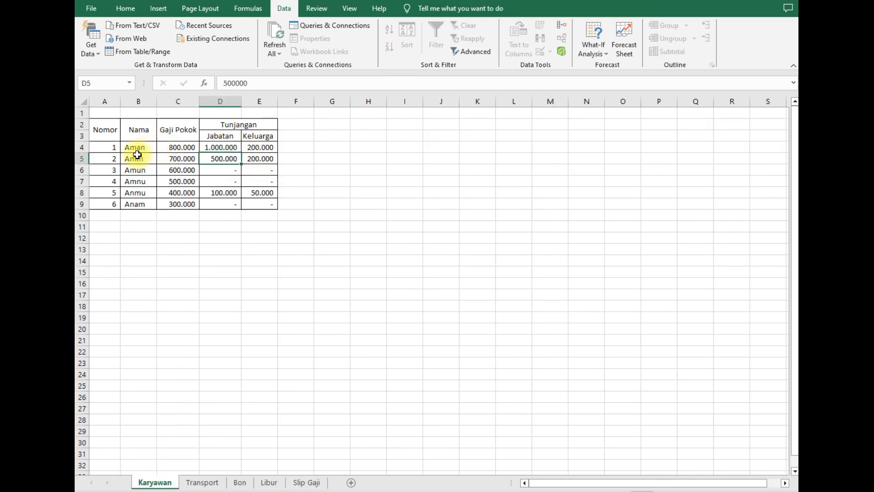
click(313, 485)
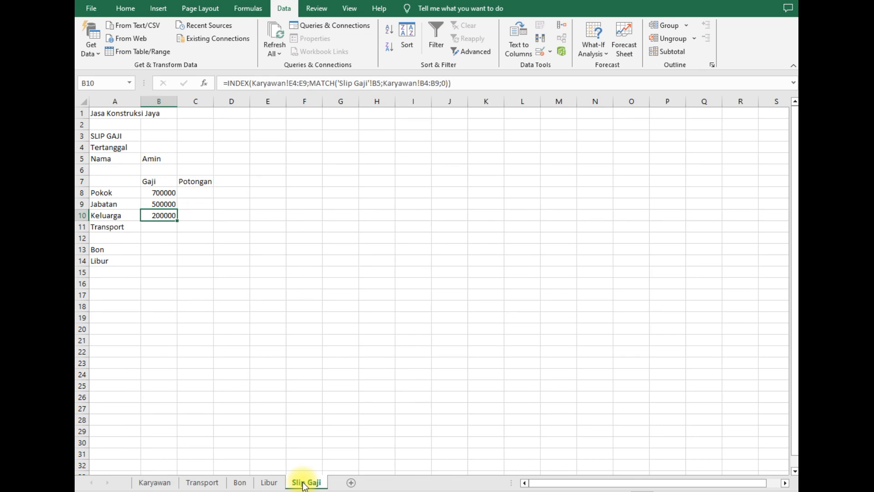
click(171, 225)
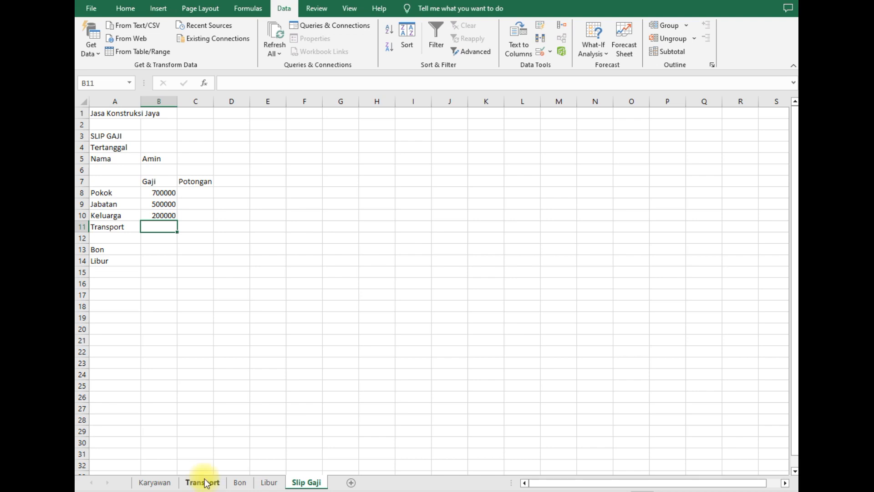
click(202, 482)
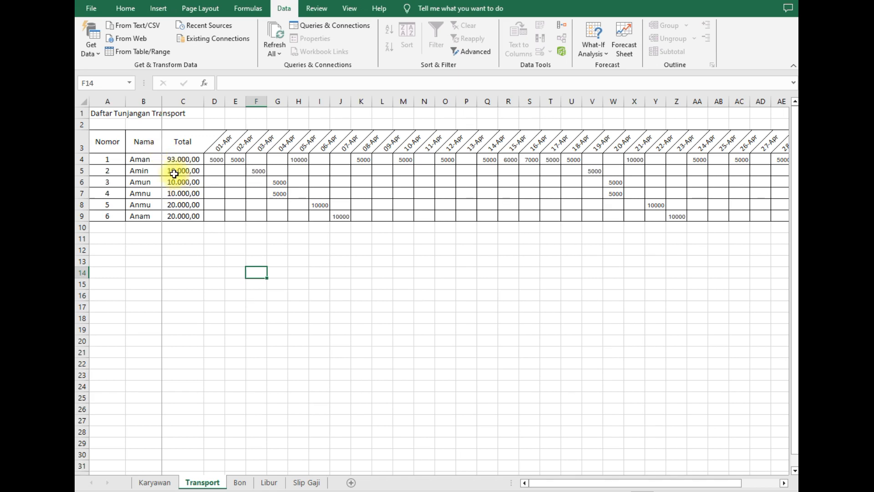
drag(152, 159, 173, 215)
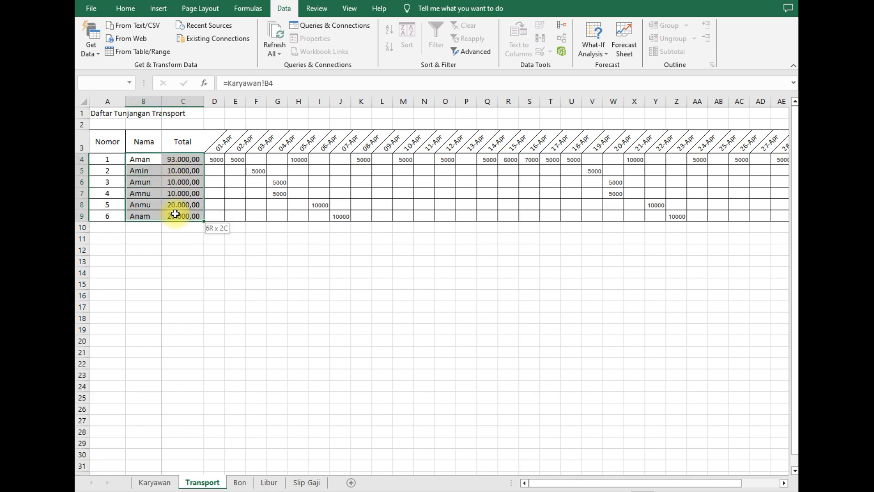
click(171, 272)
click(304, 482)
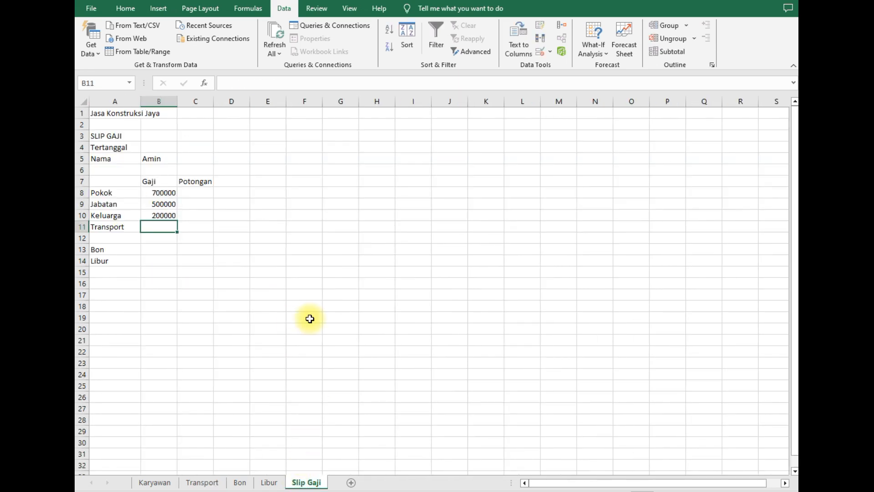
click(204, 250)
click(170, 230)
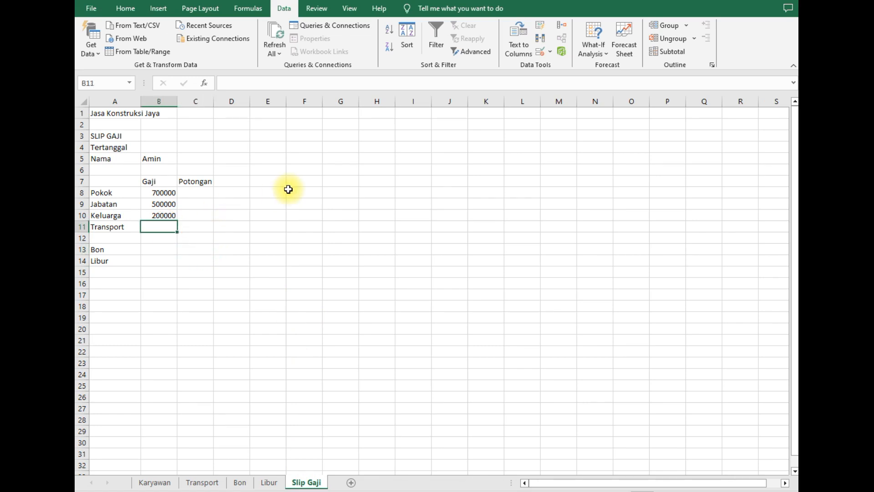
- Enter =VLOOKUP(B5;Transport!B4:C9;2;FALSE) in B11 for the Transport amount
text(=vlo)
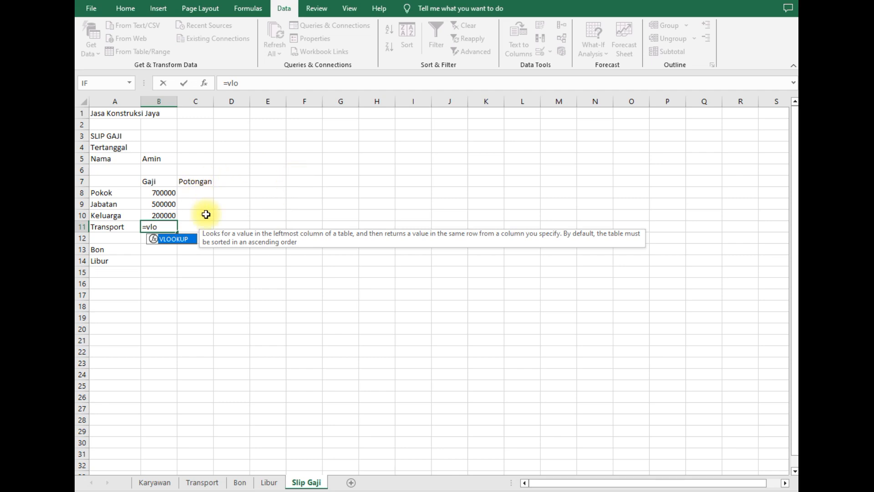
double_click(167, 238)
click(159, 156)
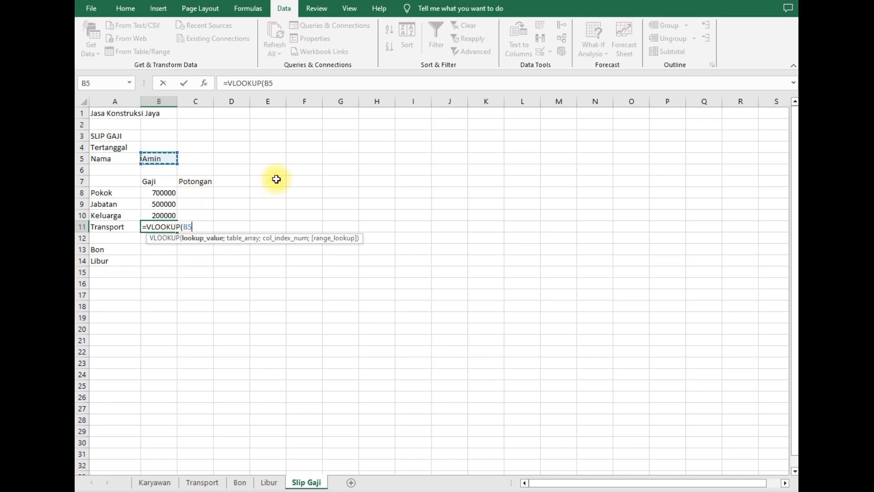
text(;)
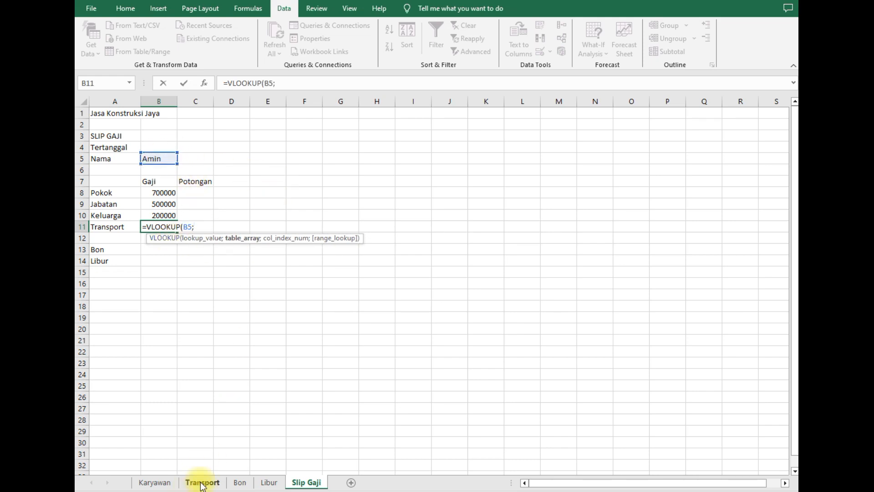
click(202, 482)
drag(151, 154, 186, 215)
text(;)
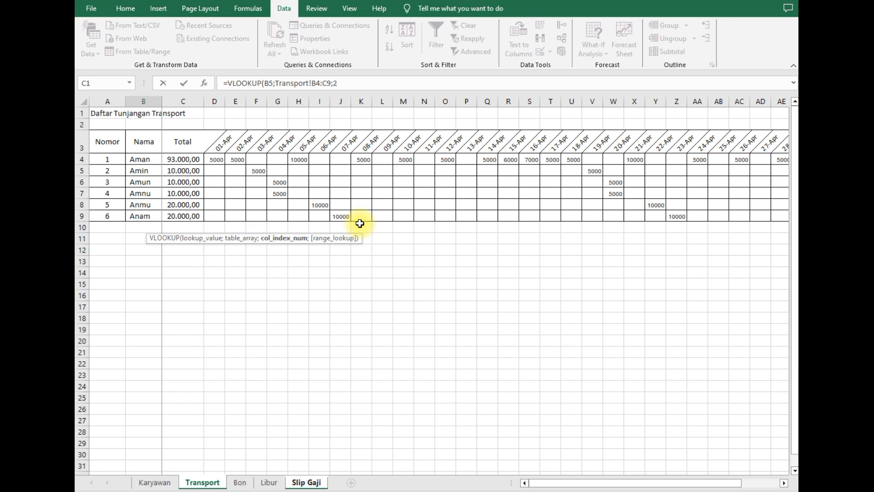
text(2;)
click(307, 123)
double_click(307, 123)
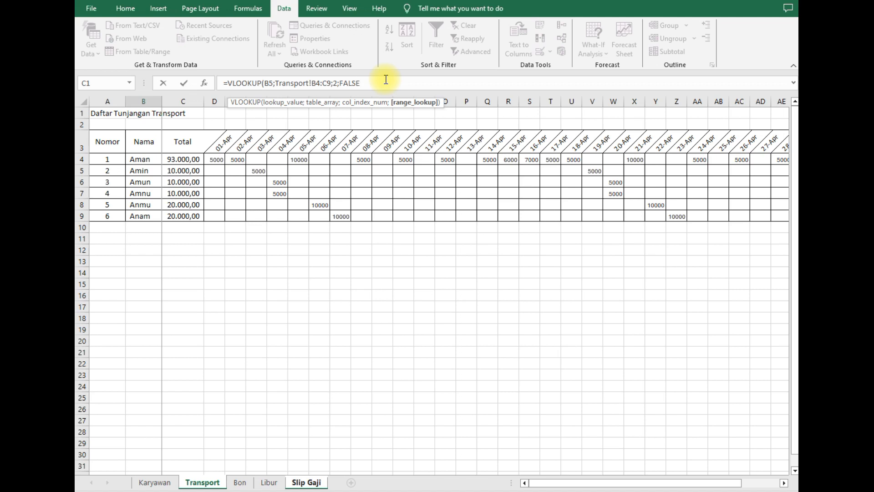
key(Return)
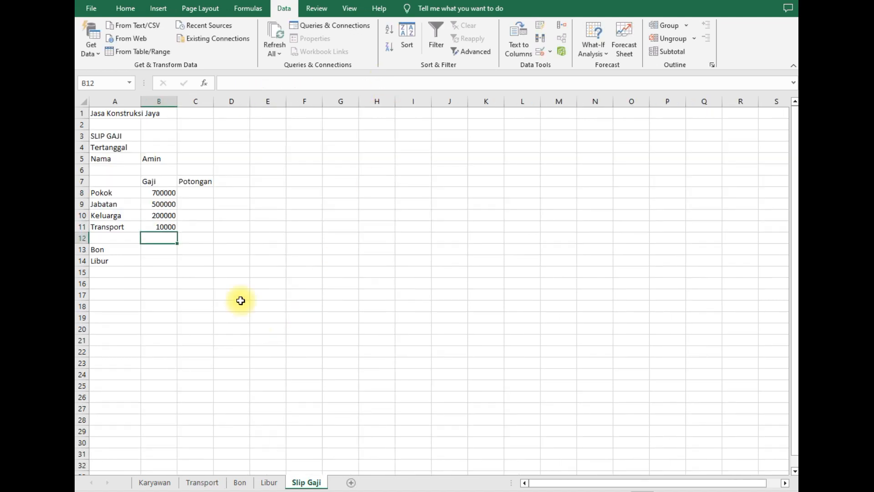
- Verify B11's 10000 against the Transport sheet and glance at the Bon loan table
click(158, 228)
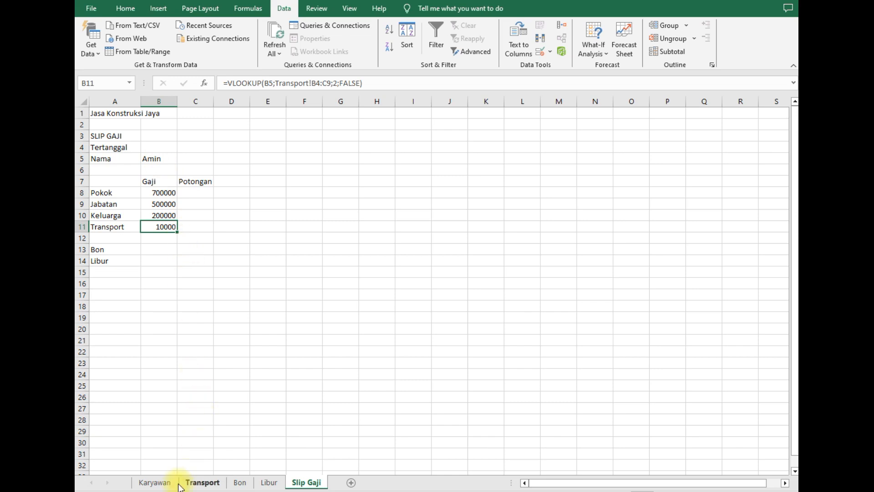
click(201, 482)
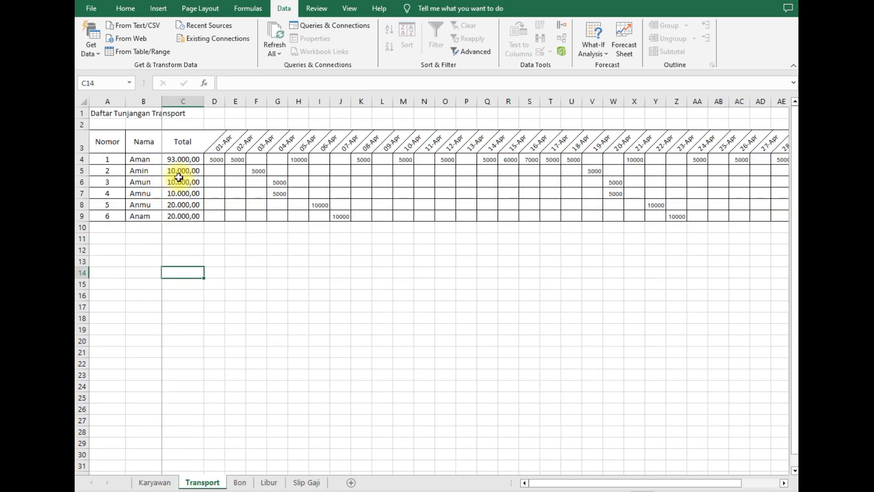
click(306, 483)
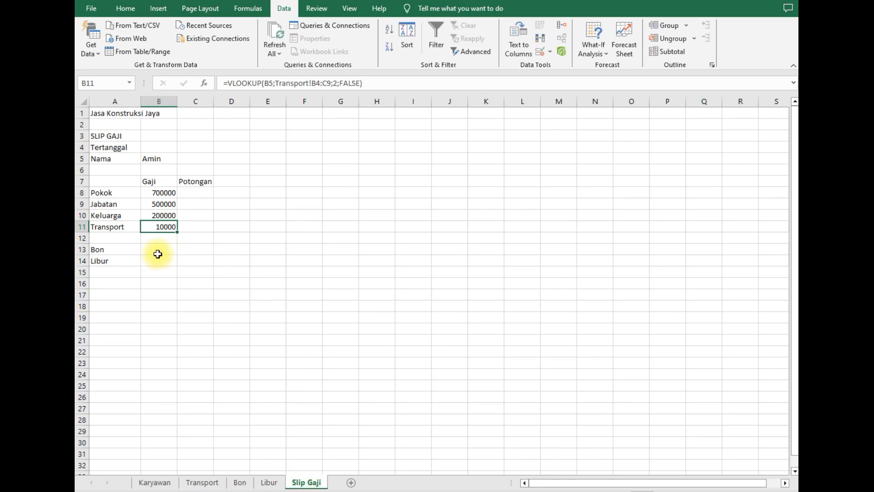
click(197, 248)
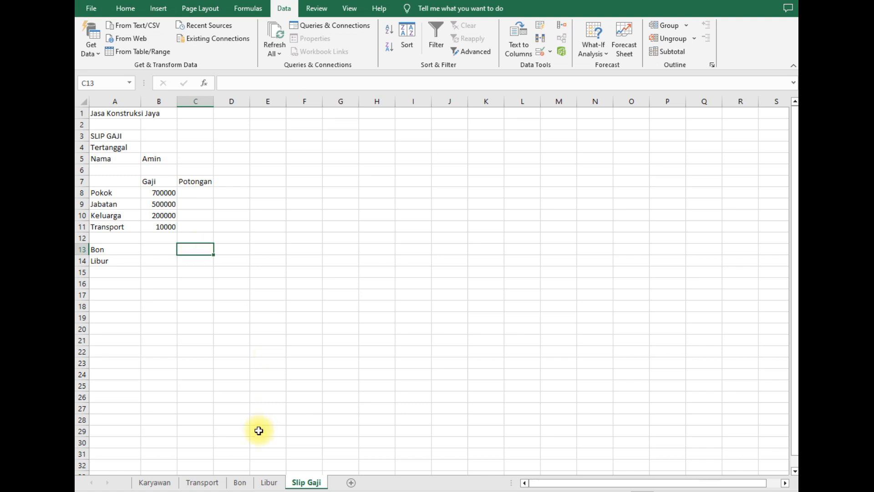
click(242, 482)
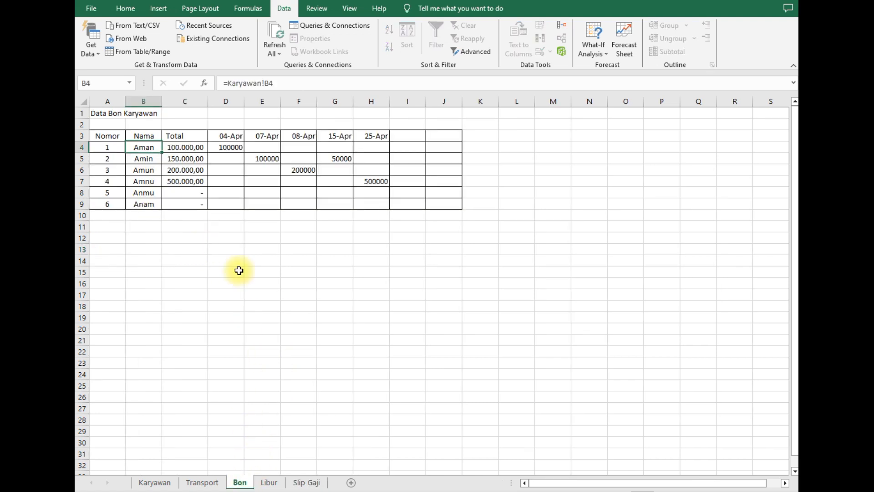
click(314, 481)
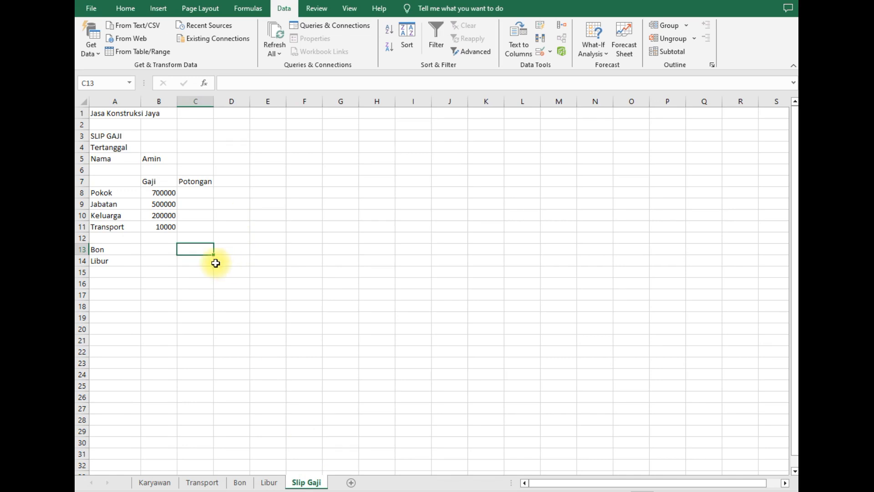
- Begin a VLOOKUP in C13 using B5 as the lookup value and Bon!B4:C9 as the table
text(=)
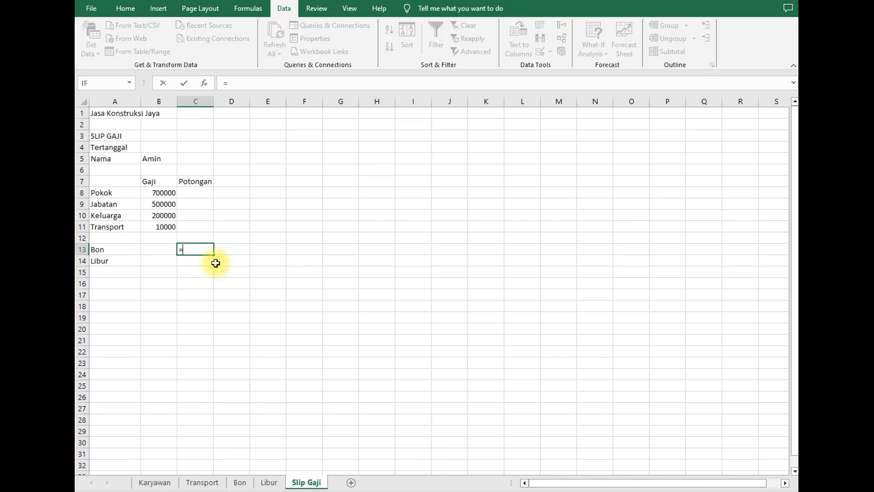
text(vl)
key(Tab)
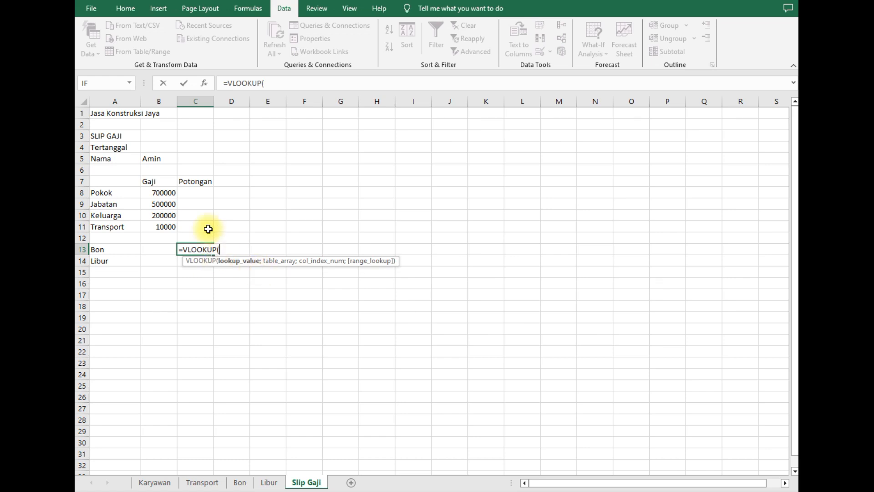
click(160, 160)
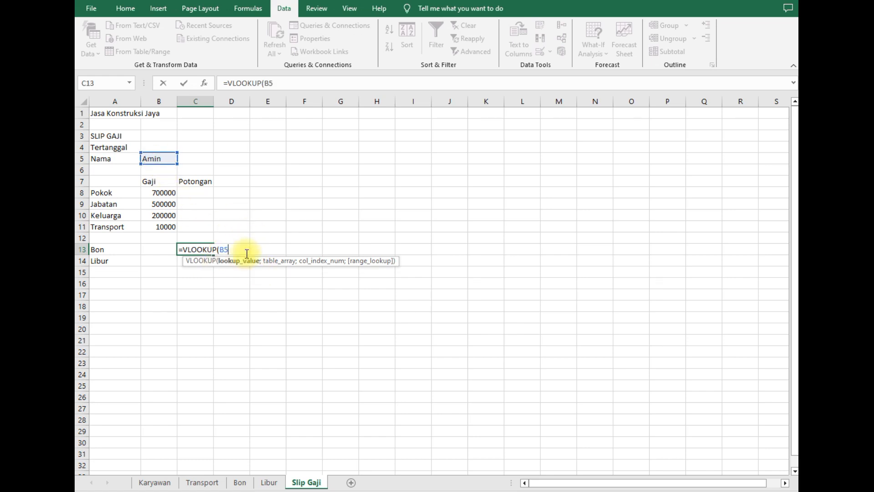
text(;)
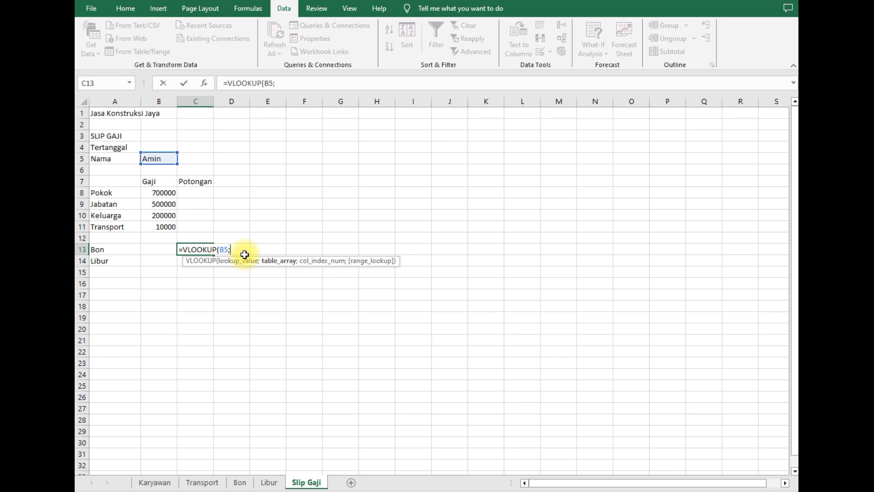
click(245, 484)
click(154, 147)
drag(163, 147, 189, 202)
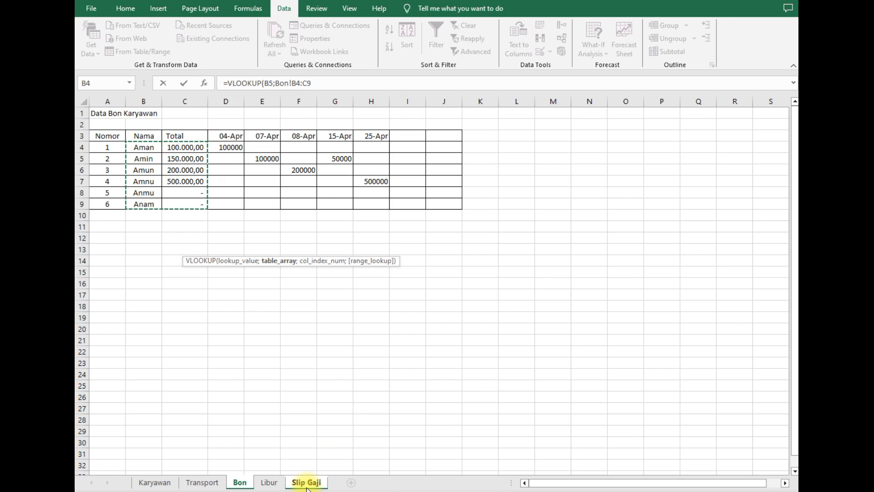
- Finish the Bon lookup with column 2 and FALSE so C13 shows 150000
click(335, 77)
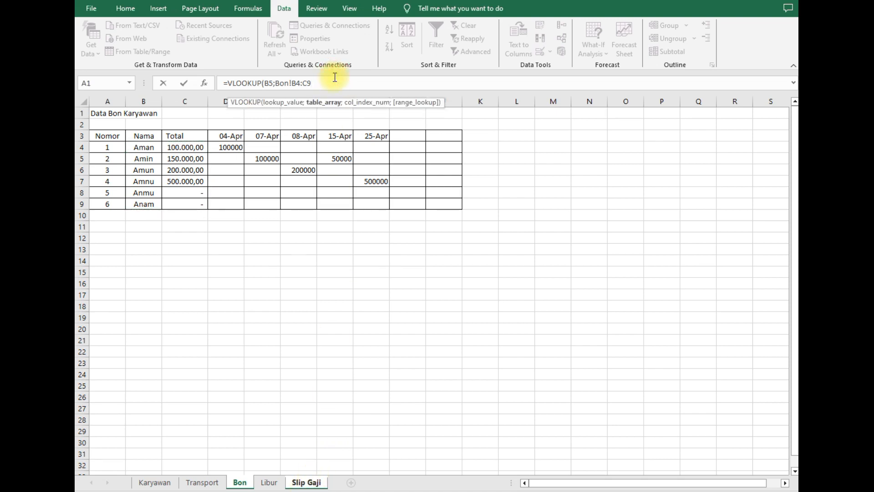
text(;)
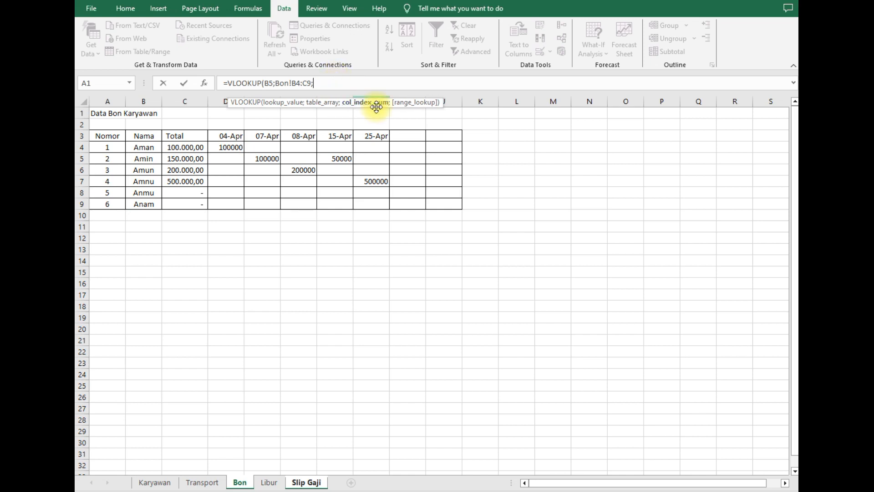
text(2;)
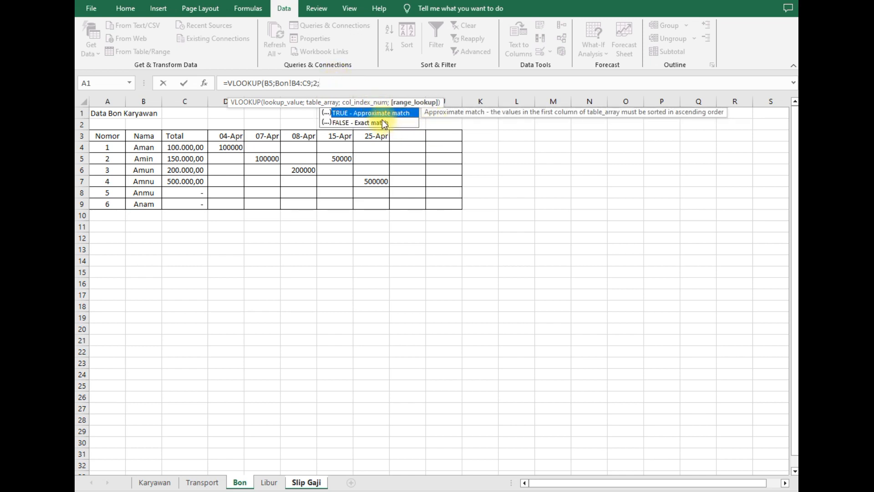
double_click(370, 123)
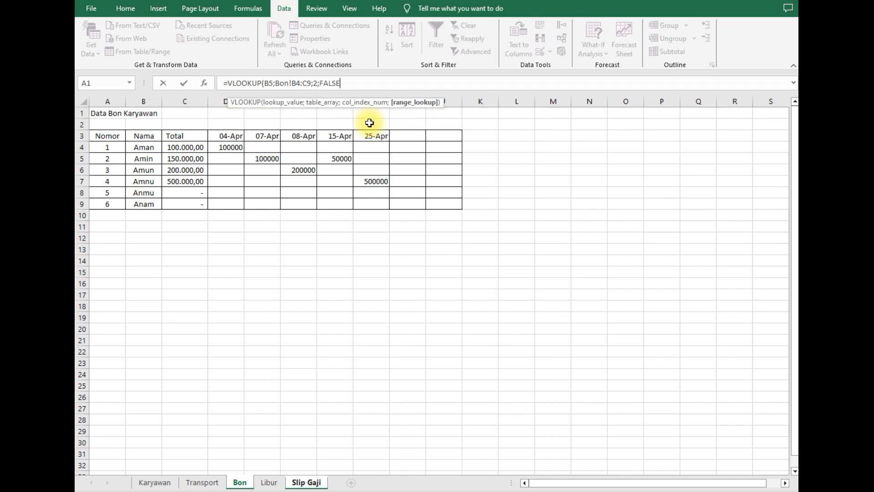
text())
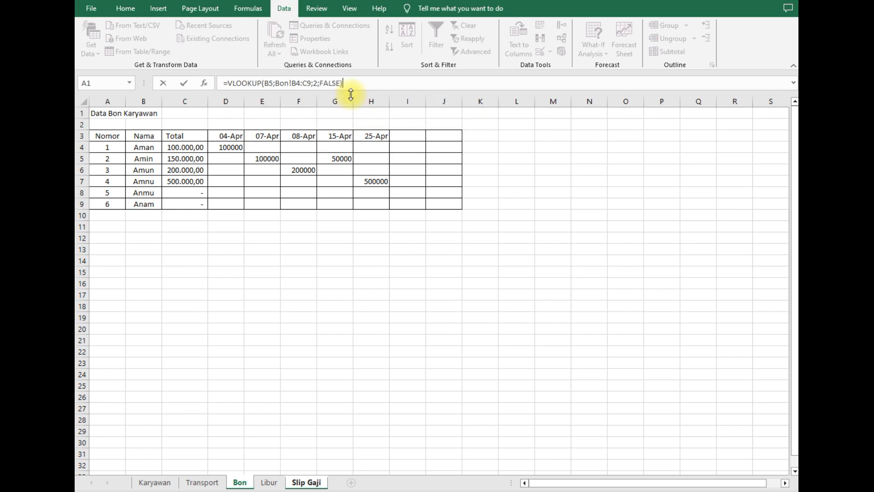
key(Return)
click(212, 272)
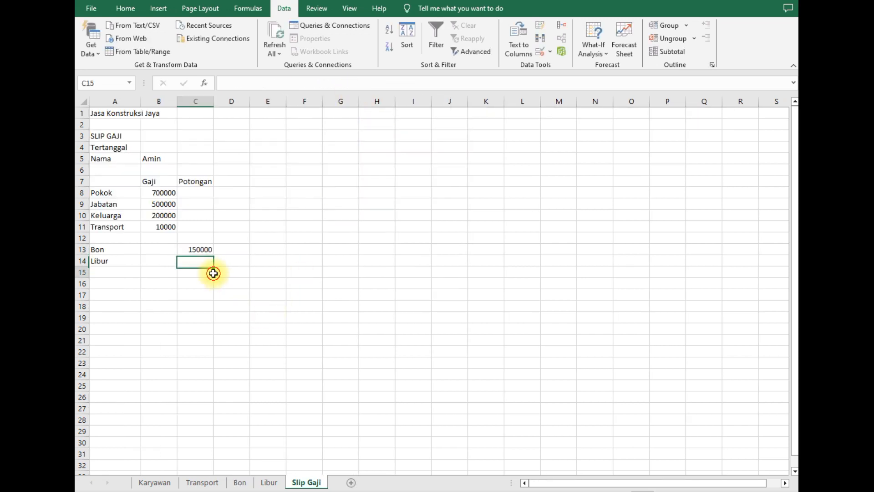
click(200, 254)
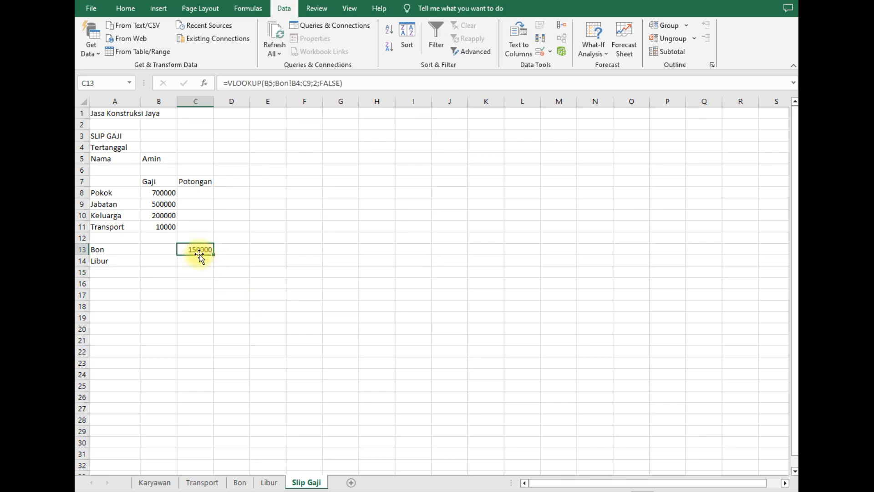
key(Down)
- Begin a VLOOKUP in C14 using B5 as the lookup value and Libur!B5:C10 as the table
text(=v)
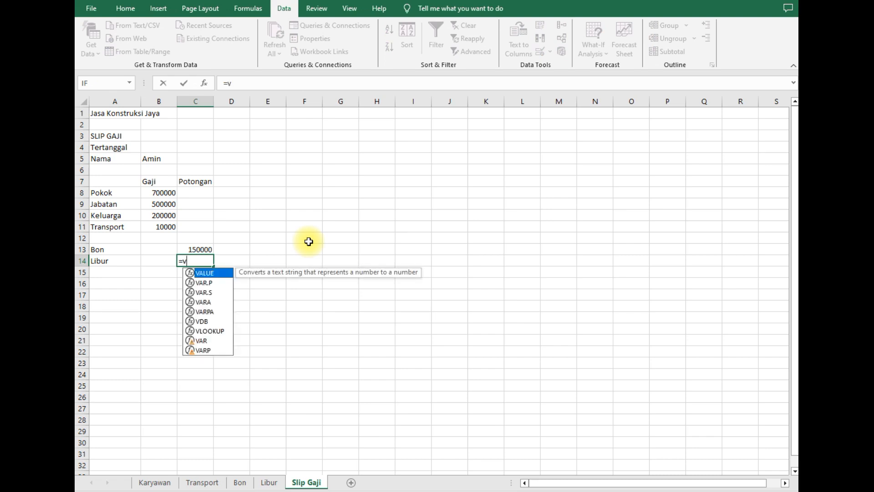
text(loo)
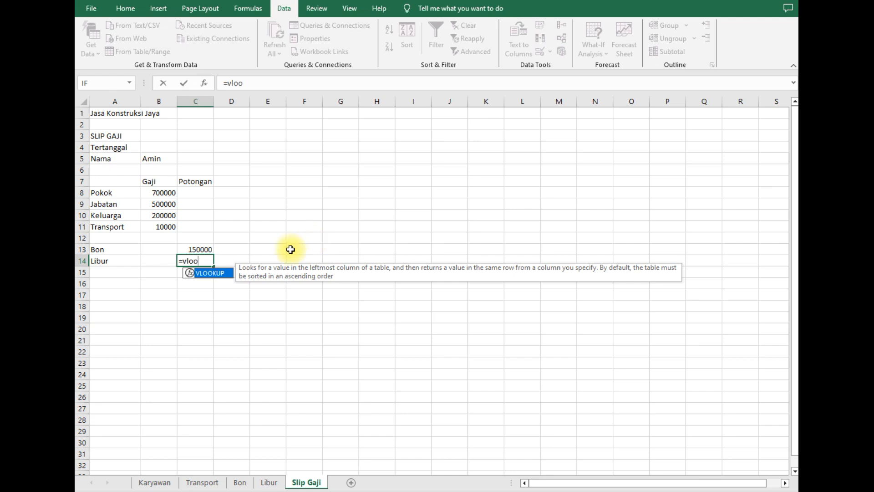
click(207, 275)
click(207, 275)
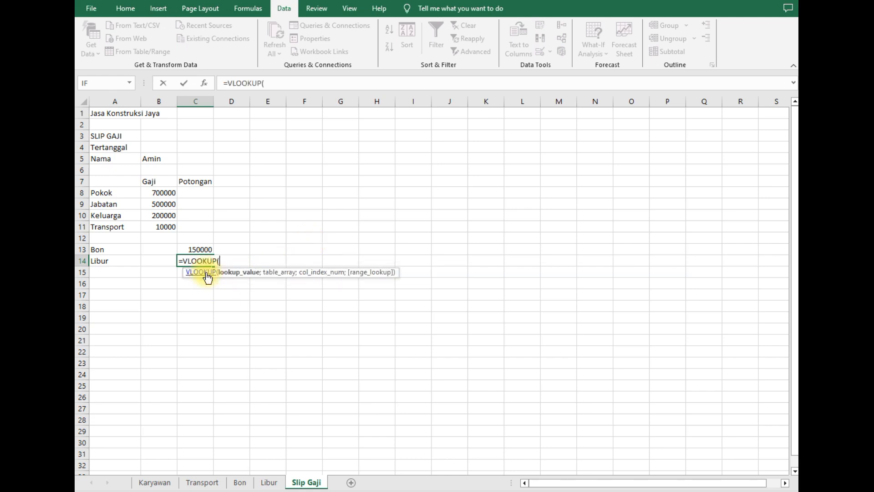
click(169, 161)
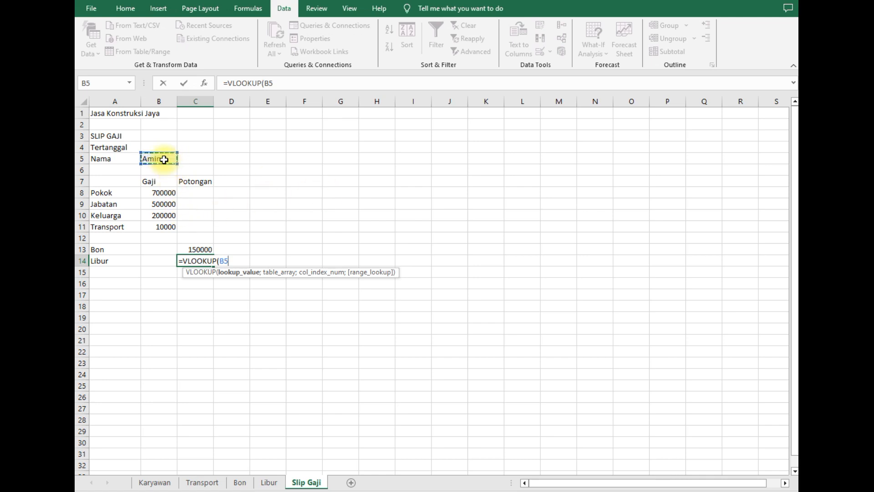
text(;)
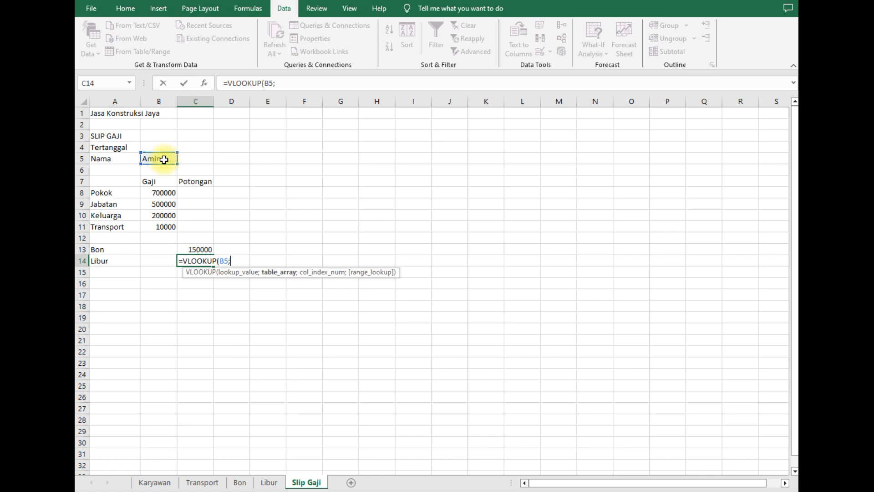
click(270, 484)
drag(169, 160, 187, 216)
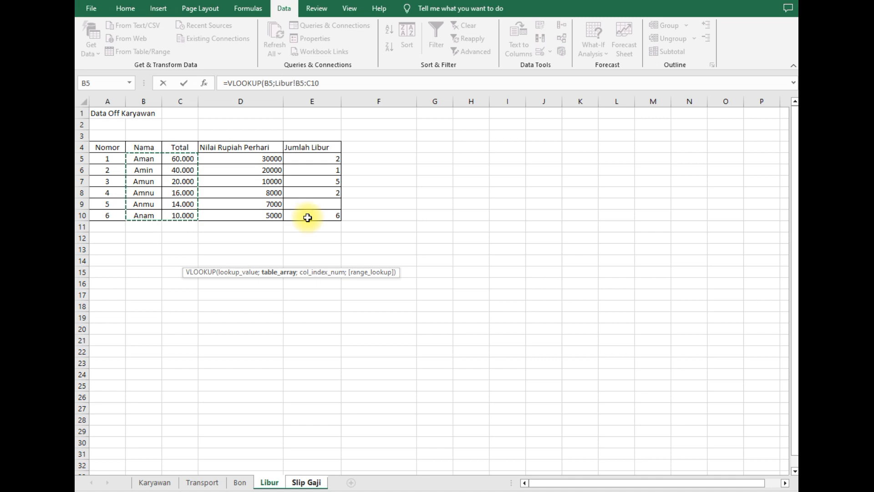
- Finish the Libur lookup with column 2 and FALSE so C14 shows 40000
click(333, 82)
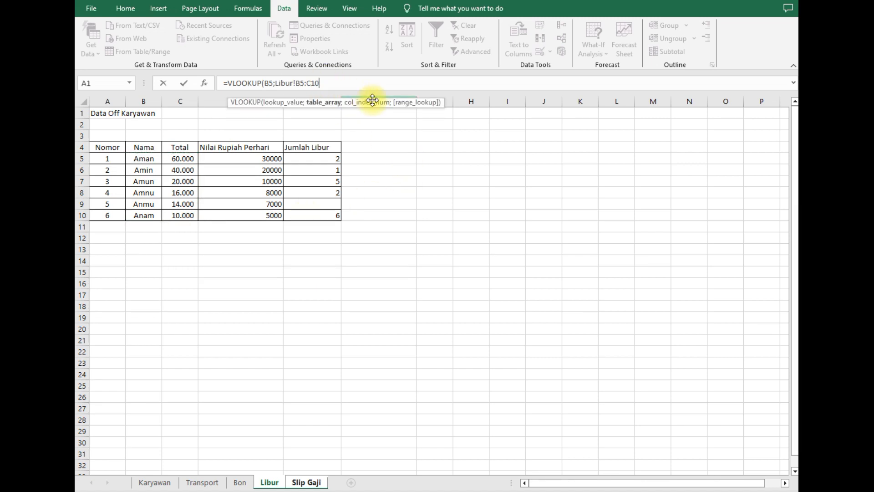
text(;)
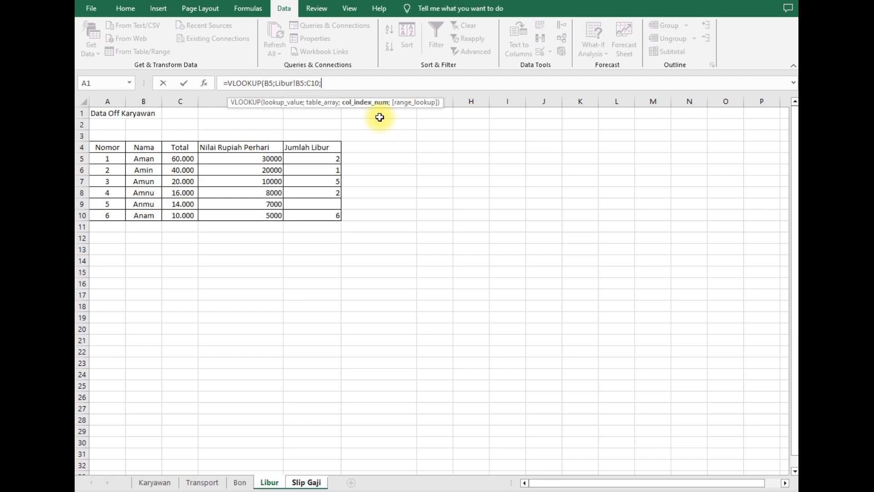
text(2;)
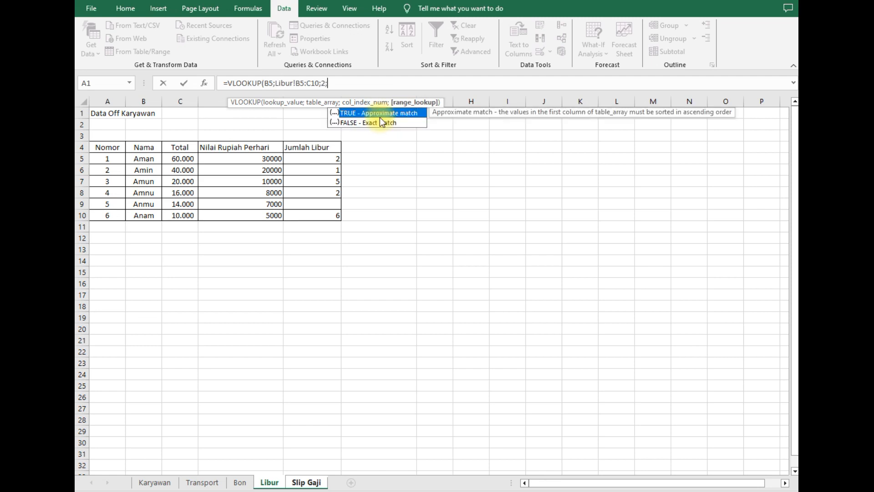
double_click(375, 123)
text())
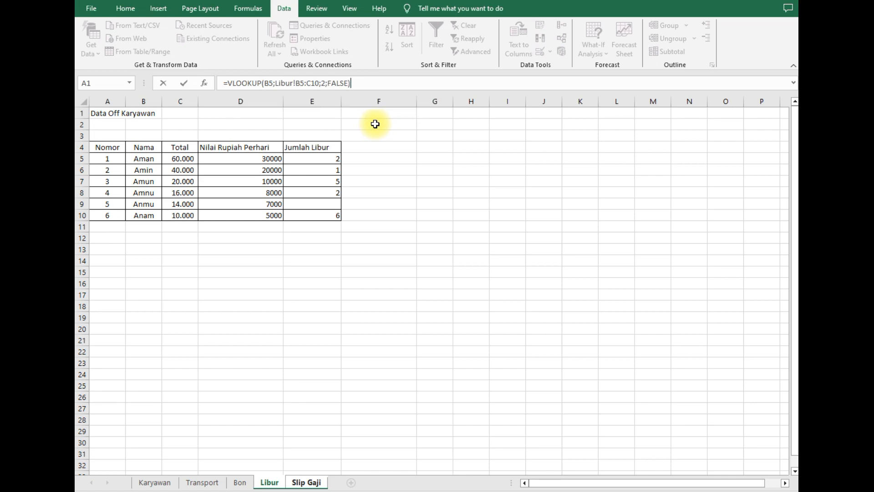
key(Return)
click(231, 306)
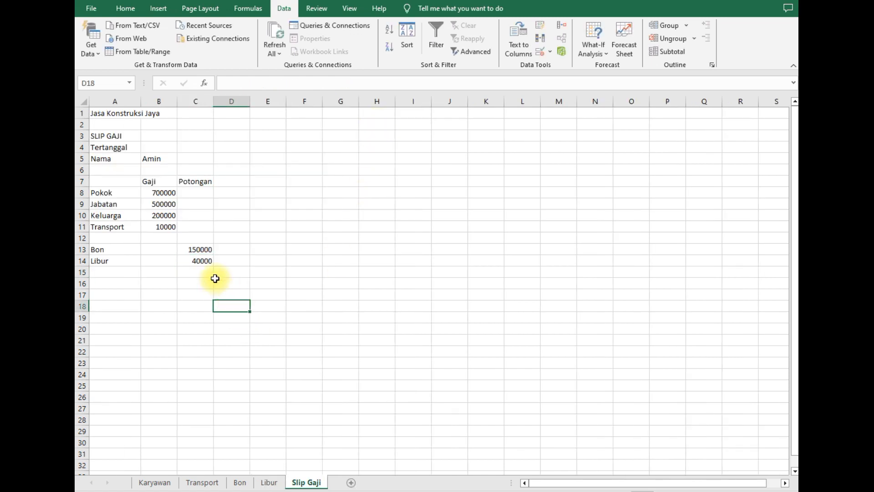
click(203, 261)
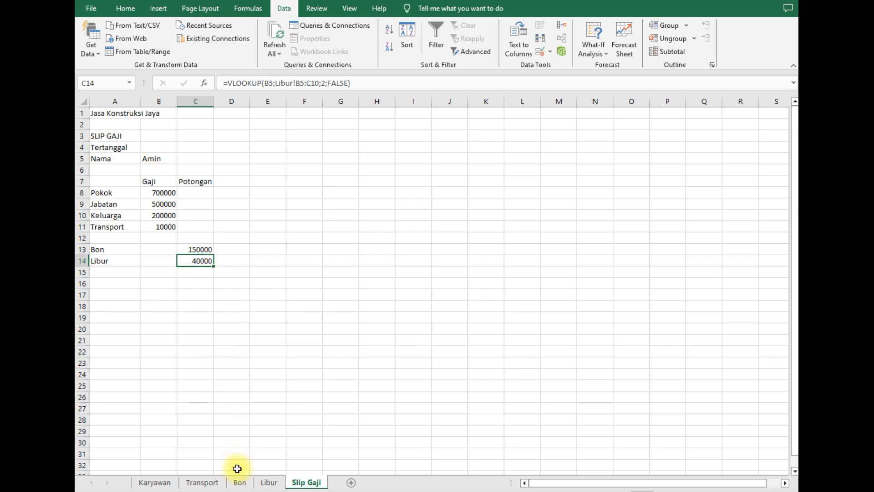
- Review Amin's Total on the Libur sheet, then return to Slip Gaji
click(269, 483)
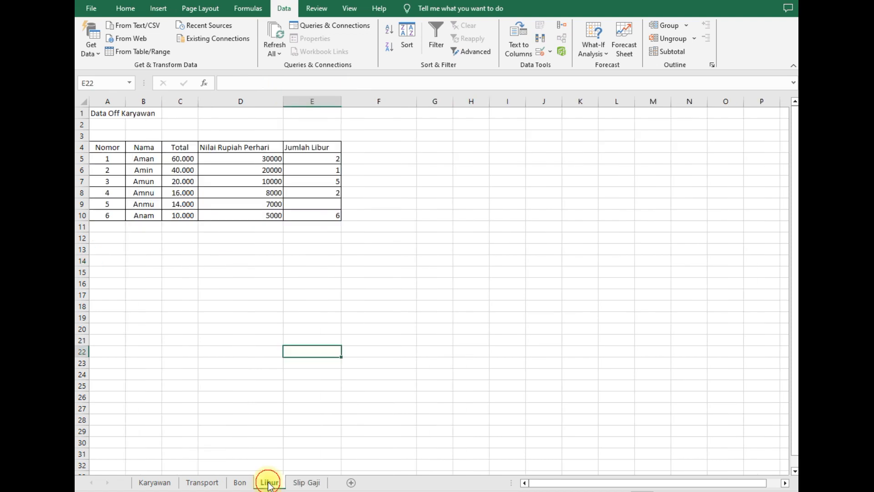
click(144, 168)
click(180, 170)
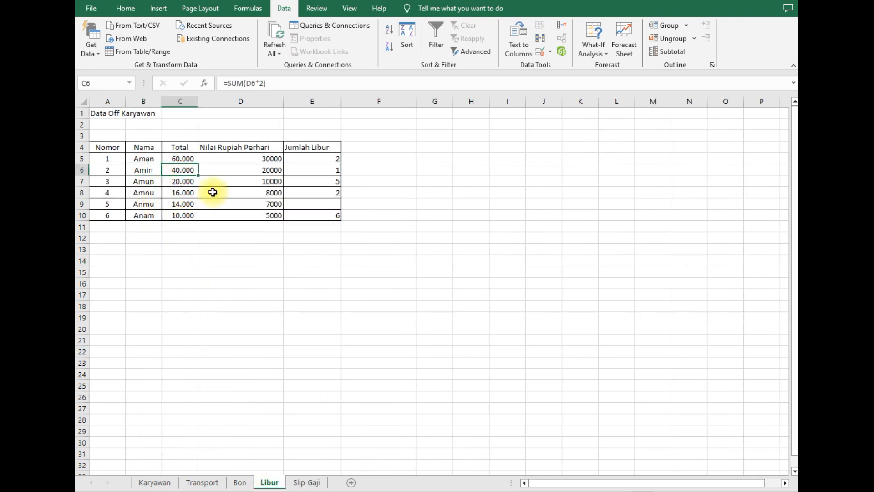
click(308, 483)
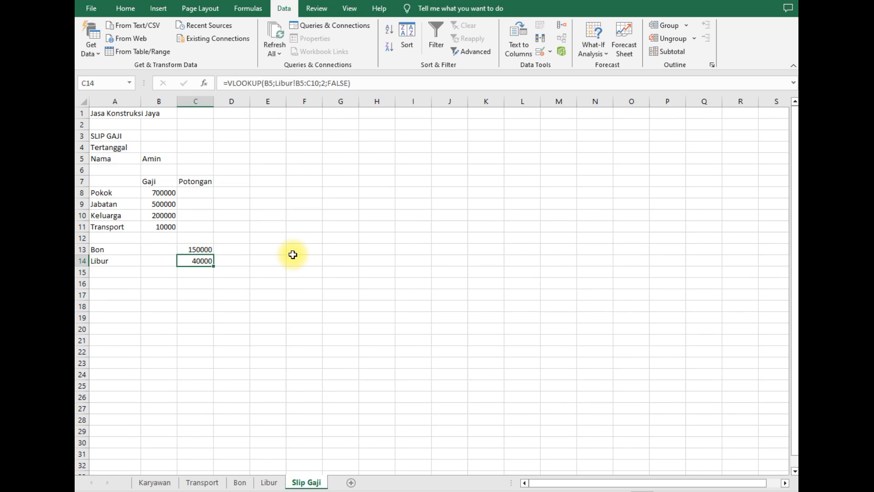
- Pick Aman, then Amun, from the B5 employee dropdown so the slip values recalculate
click(293, 253)
click(165, 157)
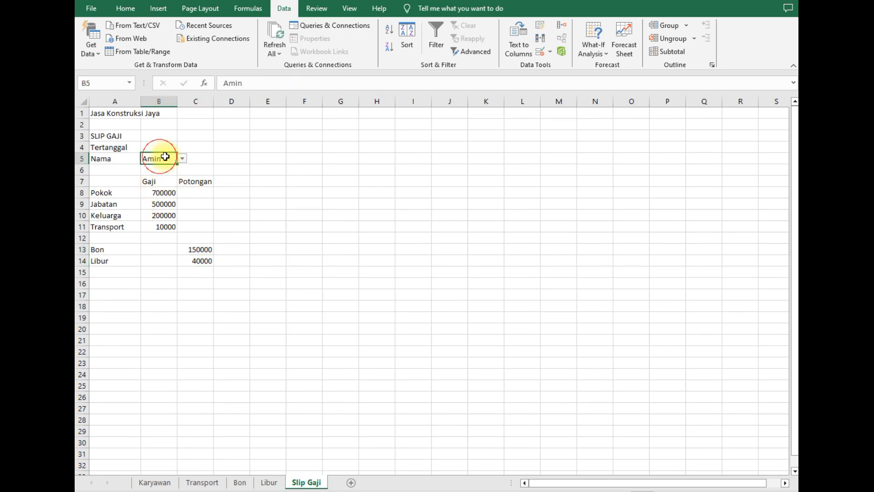
click(182, 158)
click(166, 167)
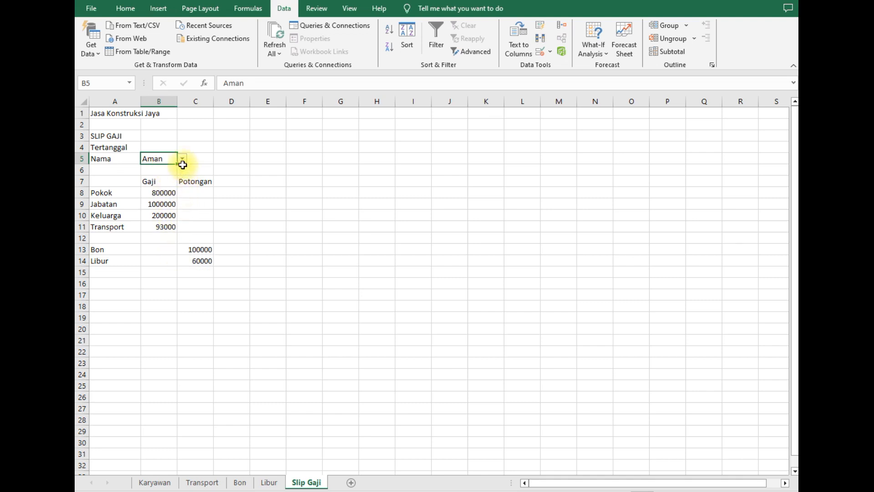
click(183, 158)
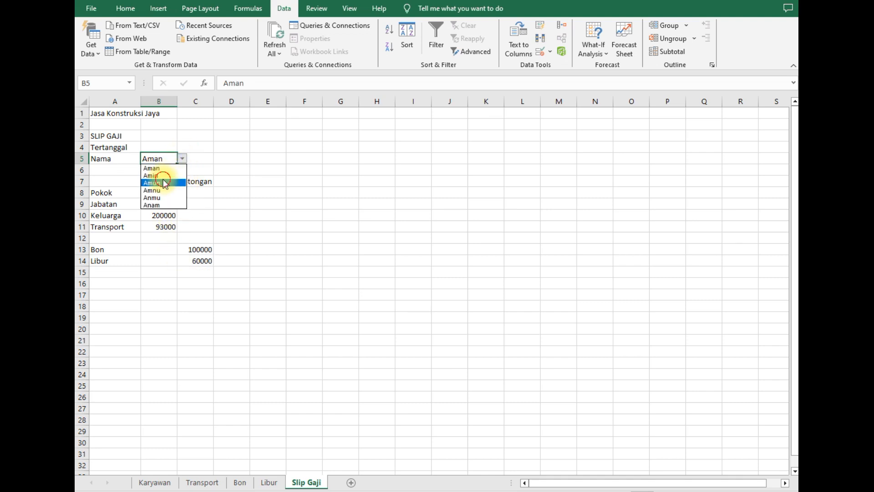
click(164, 182)
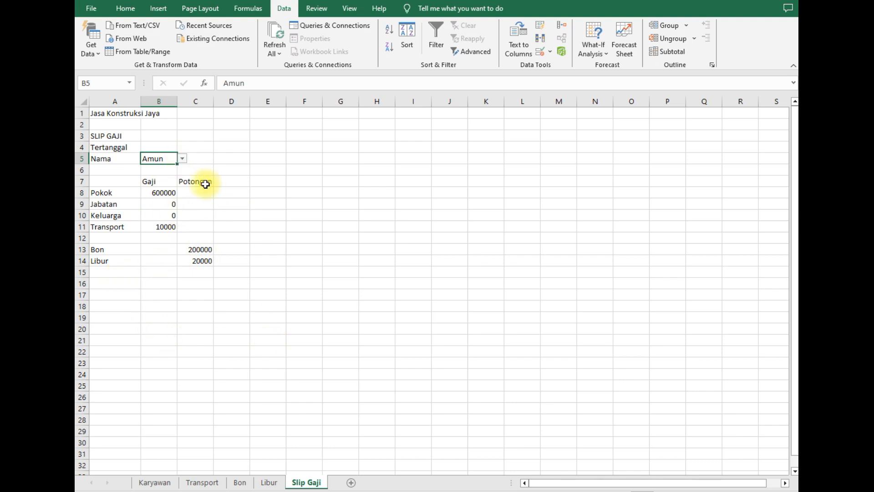
- Label cell A15 as 'Total'
click(116, 275)
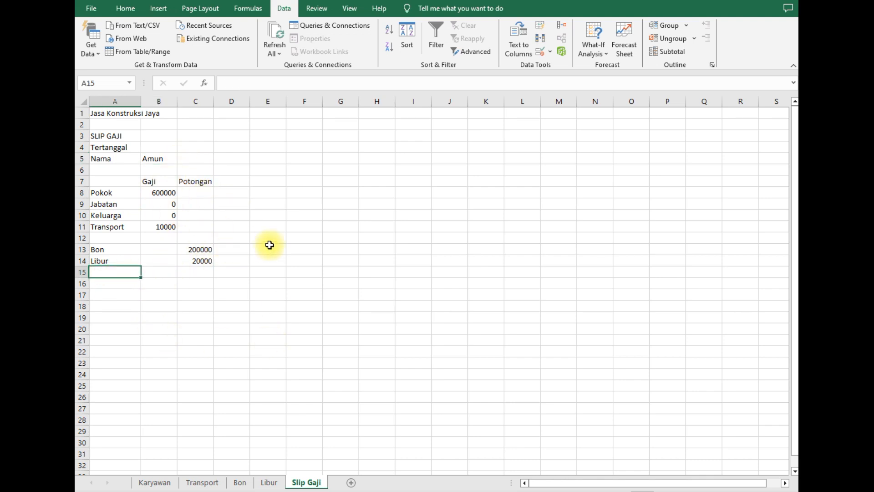
text(Total)
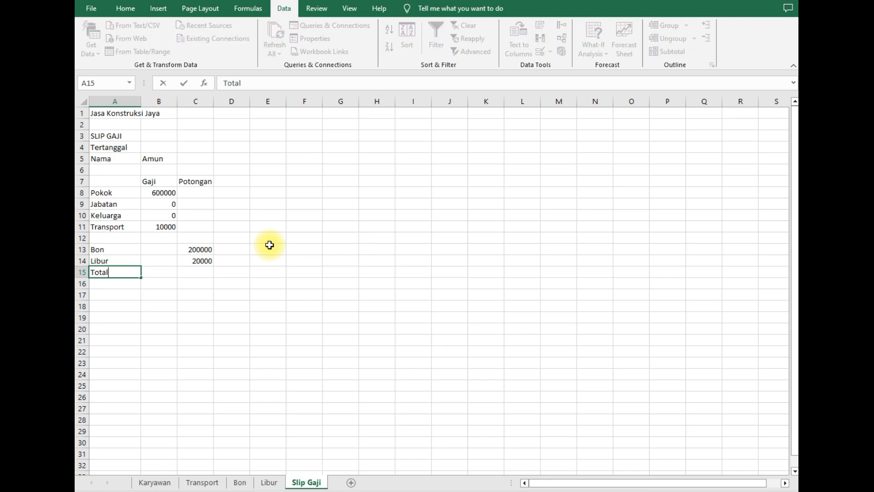
key(Return)
key(Up)
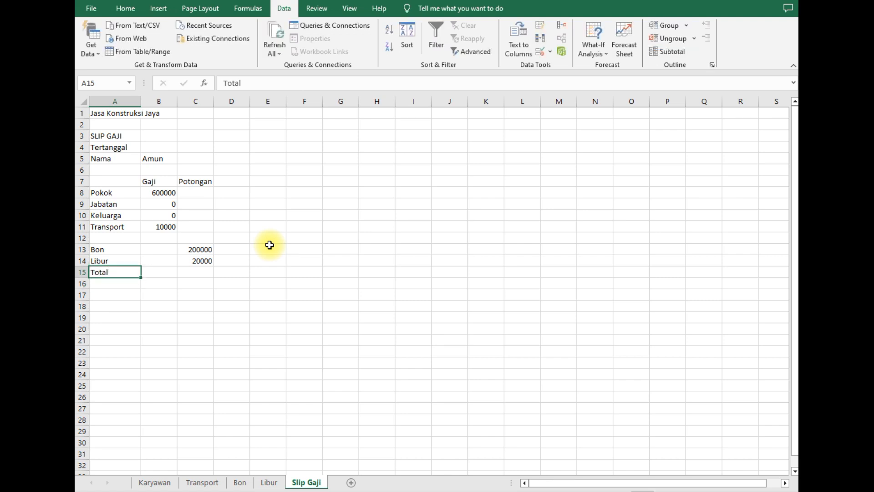
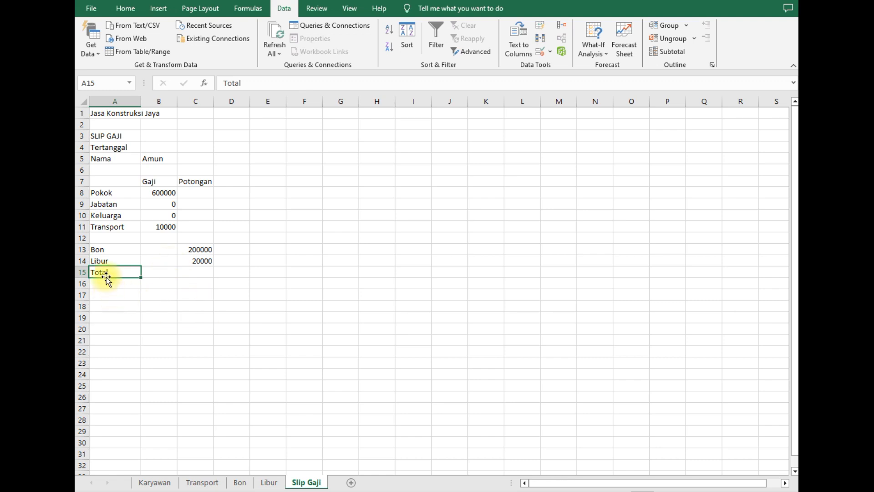
- Enter =SUM(B8:B14) in B15 so the Gaji column totals 610000
click(165, 273)
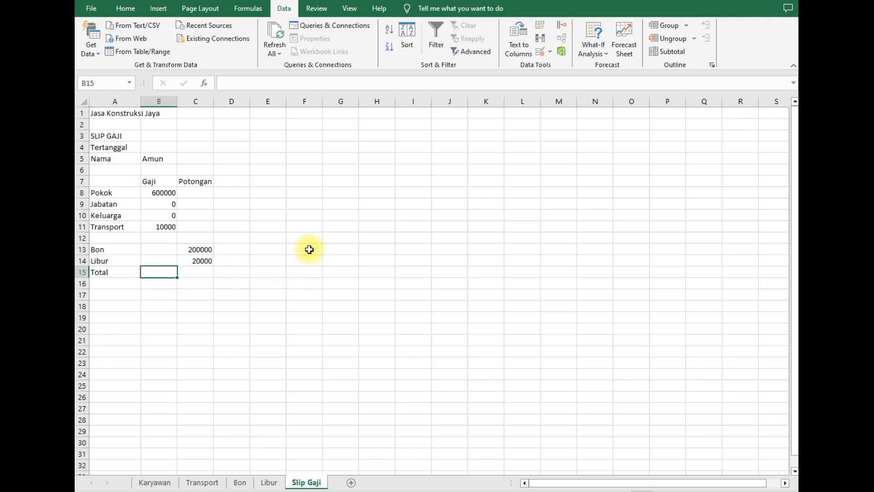
text(=sum)
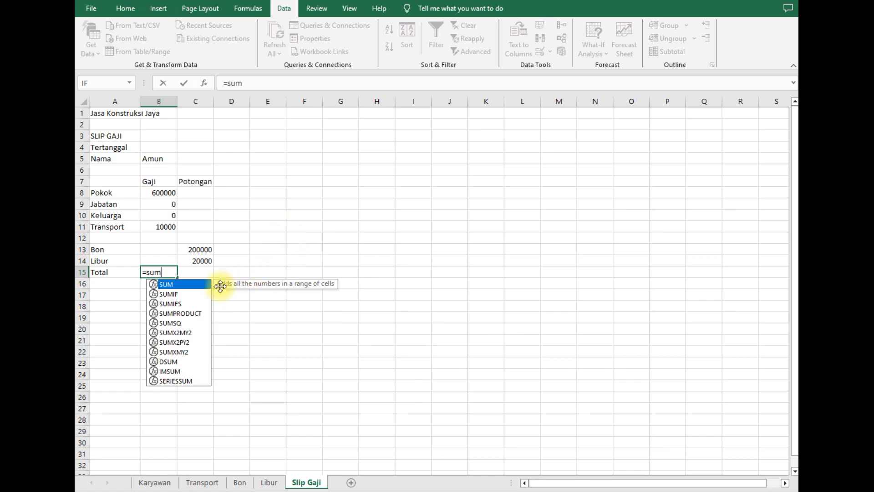
double_click(179, 285)
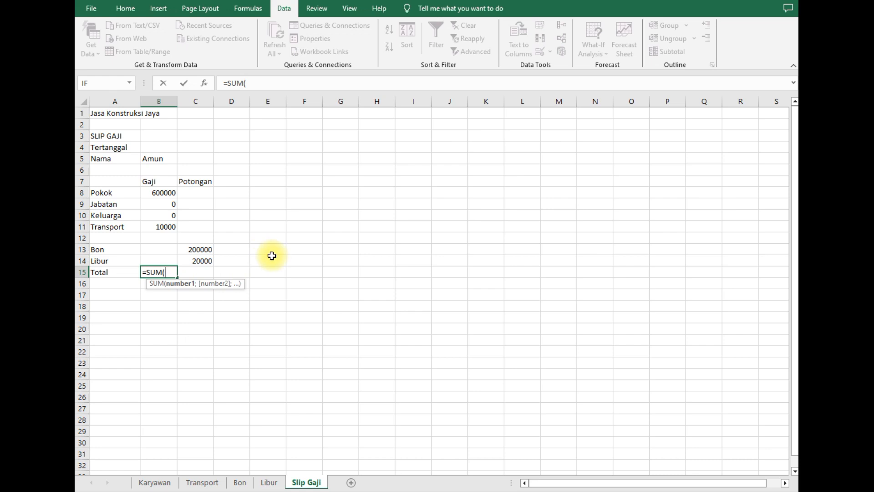
key(Up)
key(shift+Up)
key(shift+Up)
key(shift+Up)
key(shift+Up)
key(shift+Up)
key(shift+Up)
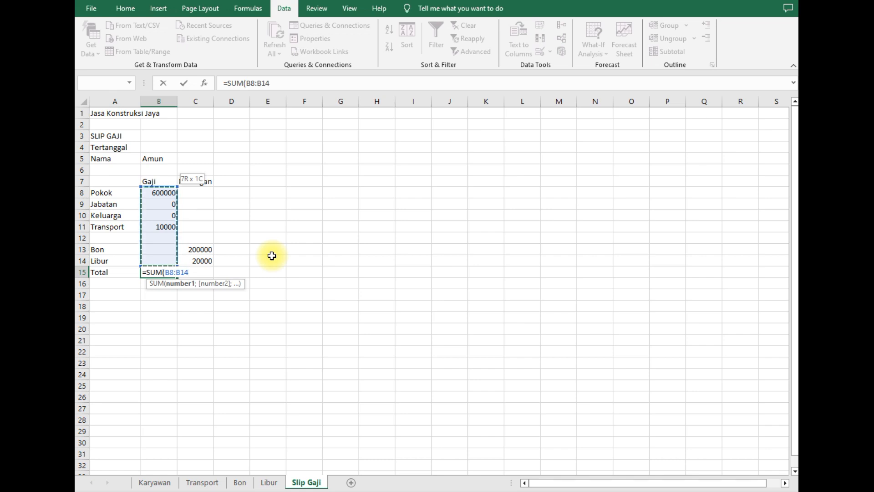
text())
key(Return)
key(Up)
- Copy the total formula into C15 so the Potongan column totals 220000
key(ctrl+c)
key(Right)
key(ctrl+v)
key(Down)
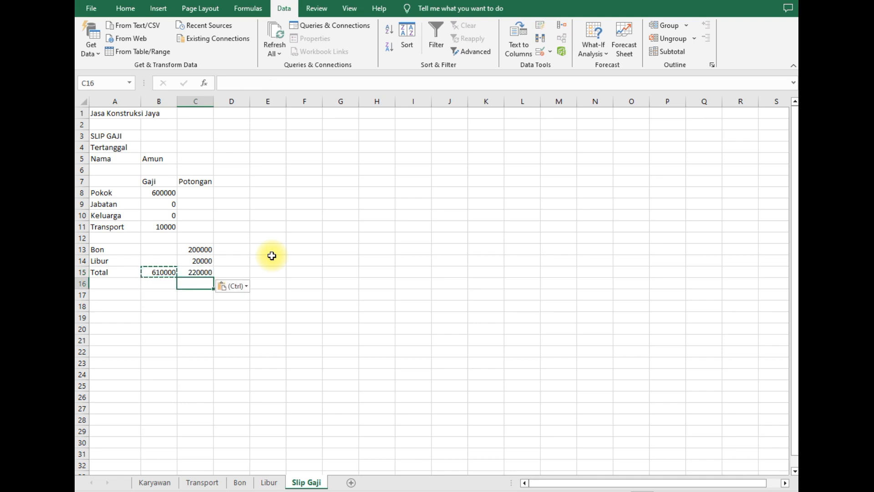
key(Escape)
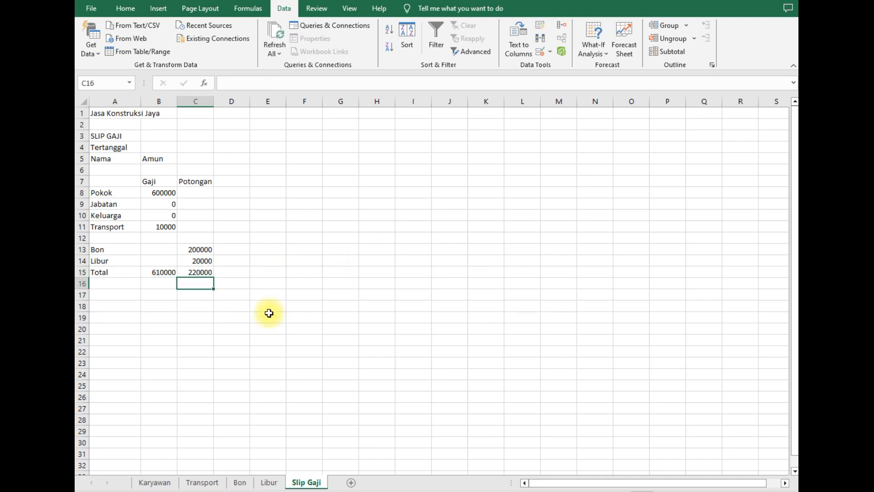
click(113, 296)
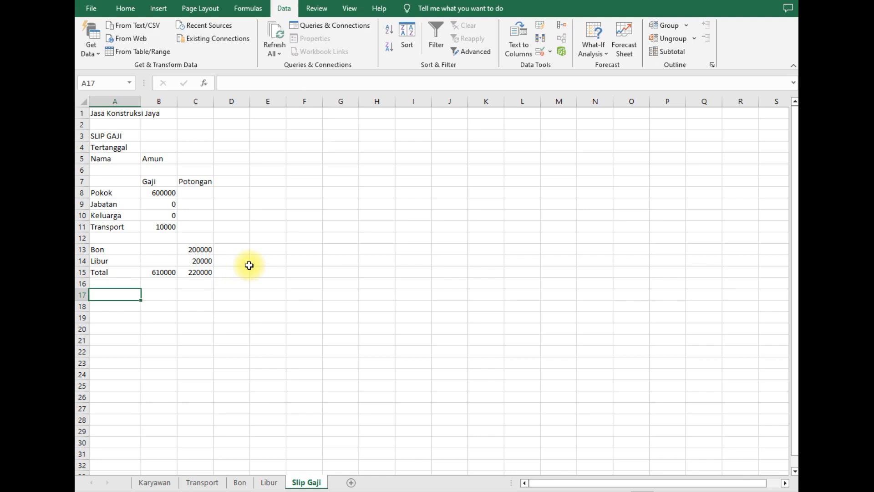
- Label A17 'Gaji diterima' and check the B15 and C15 totals
text(Gaji diterima)
key(Tab)
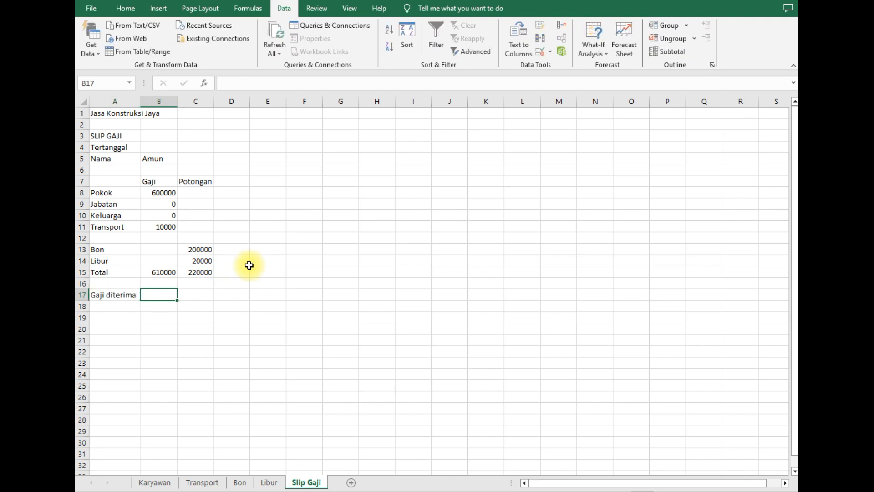
key(Up)
key(Up)
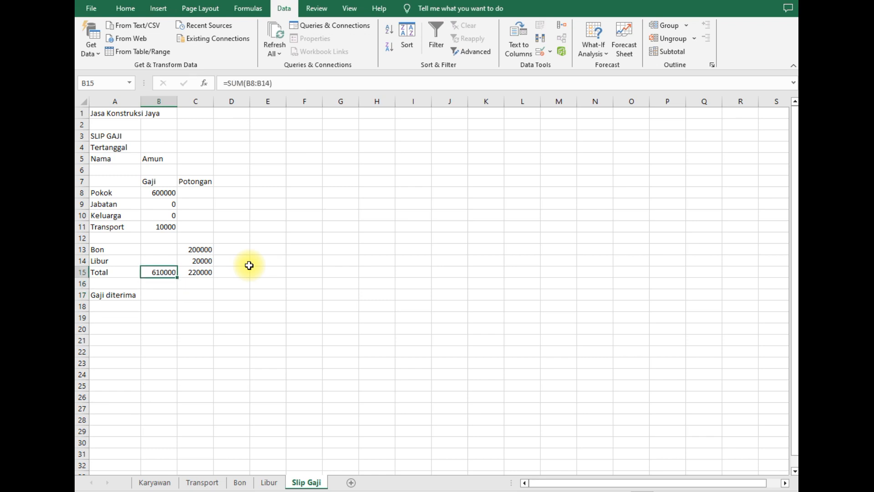
key(Right)
key(Down)
key(Down)
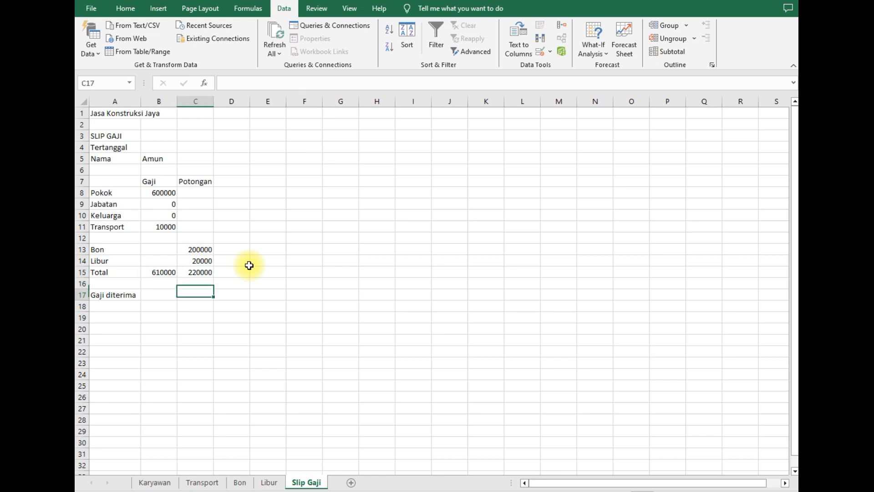
key(Left)
- Enter =B15-C15 in B17 to show a net pay of 390000
text(=)
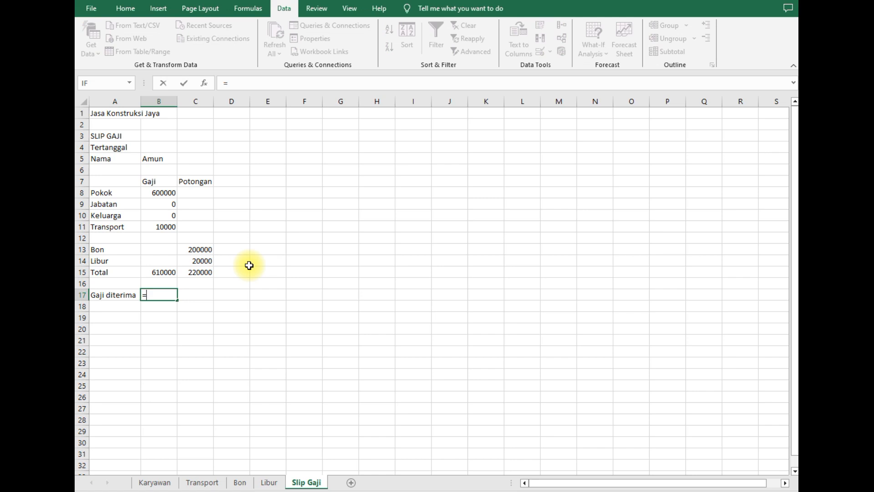
key(Up)
key(Up)
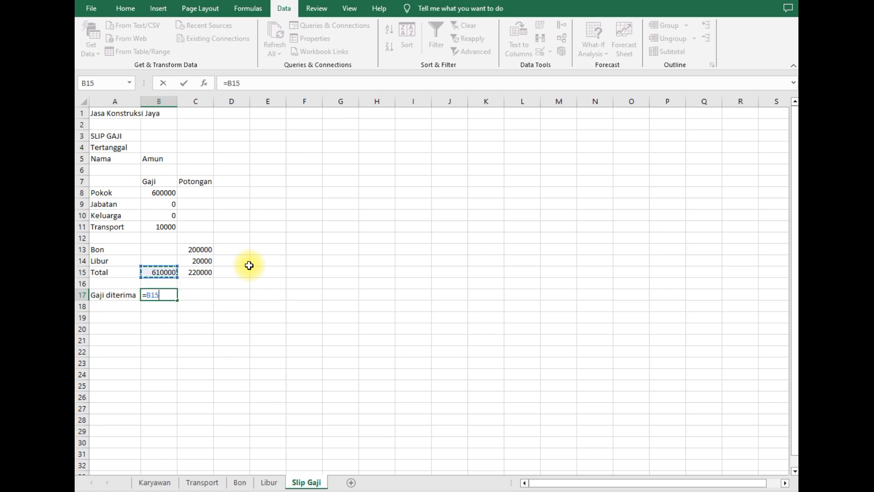
text(-)
key(Up)
key(Up)
key(Right)
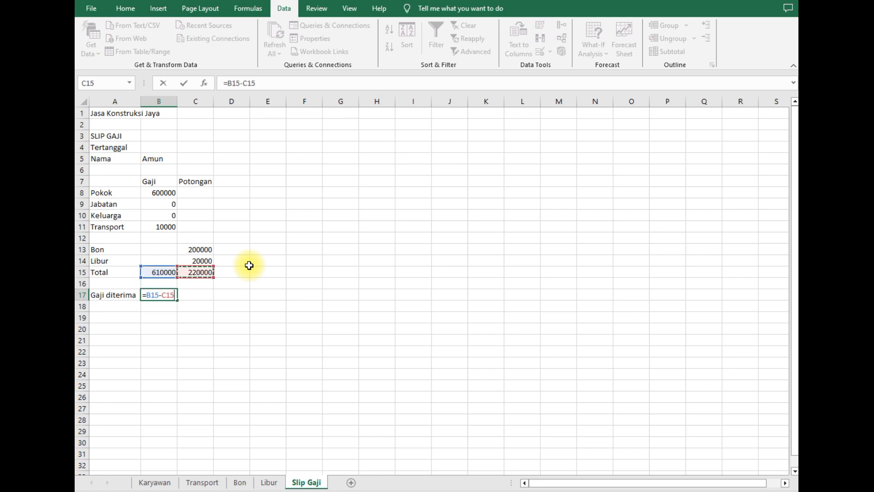
key(Return)
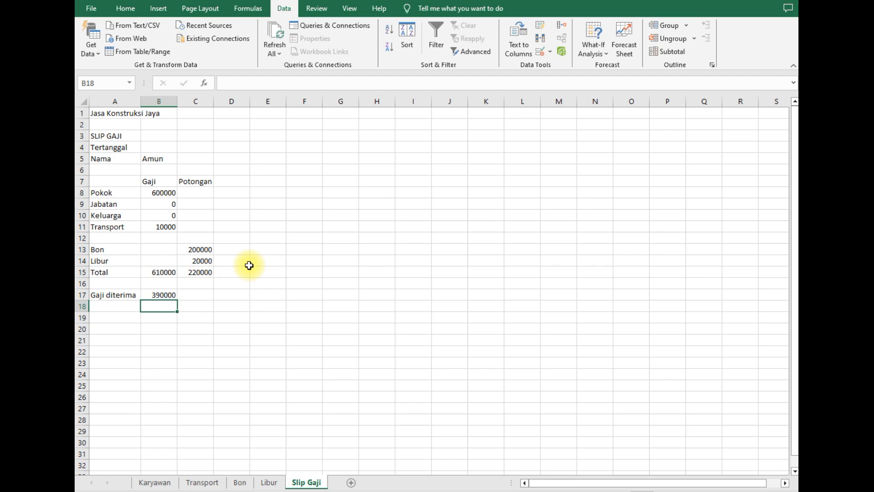
click(260, 181)
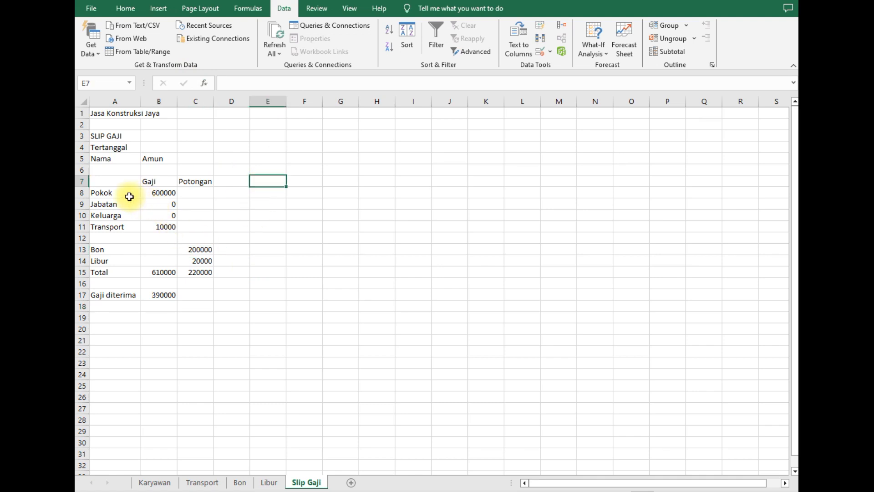
drag(126, 191, 132, 267)
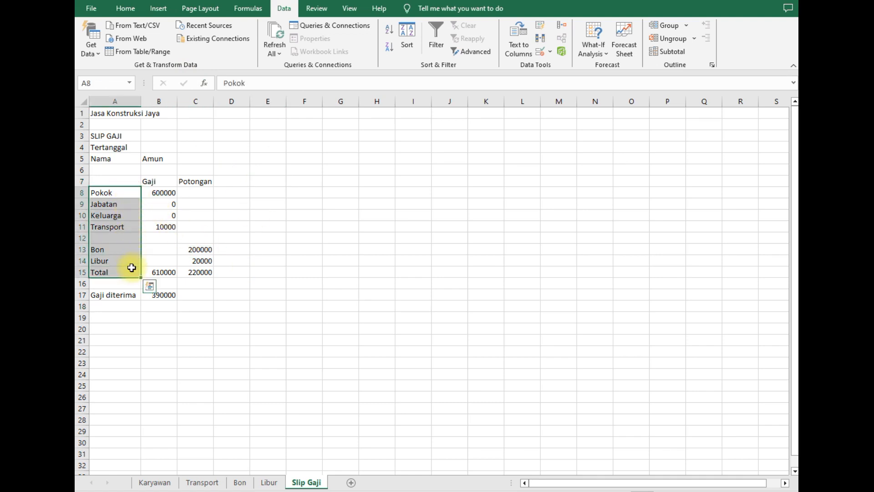
click(185, 251)
drag(123, 197, 125, 260)
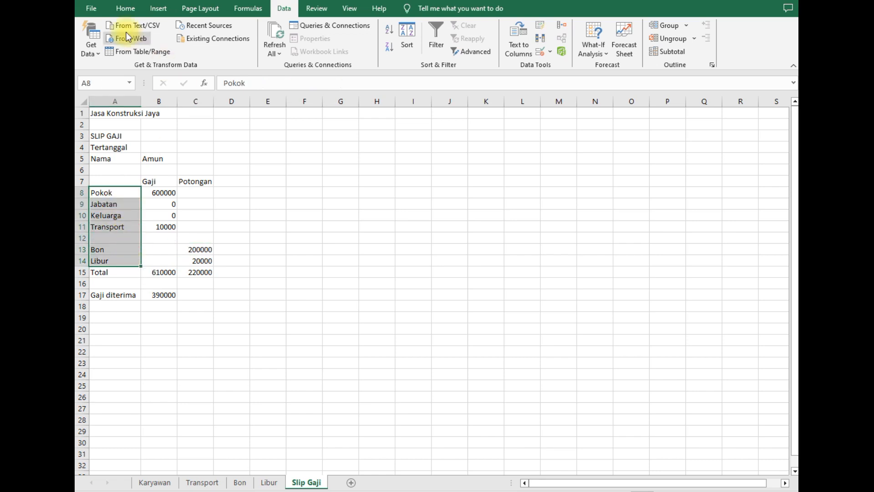
click(124, 8)
click(299, 49)
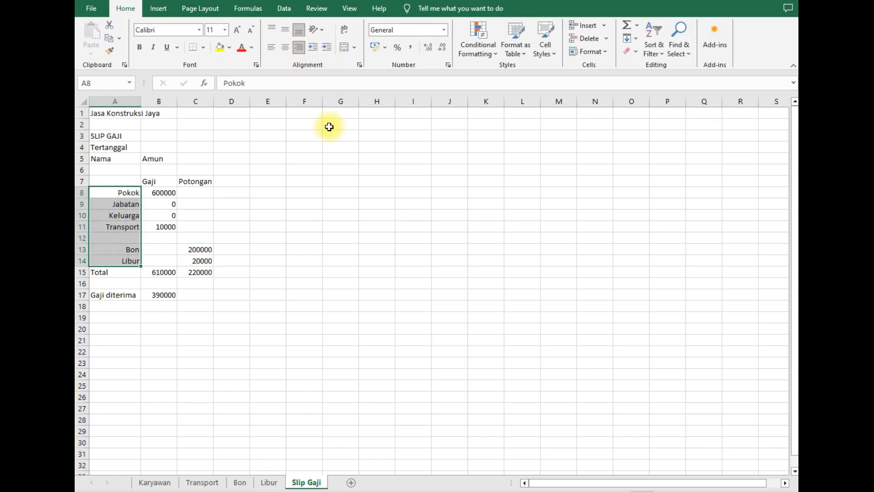
click(291, 214)
click(119, 269)
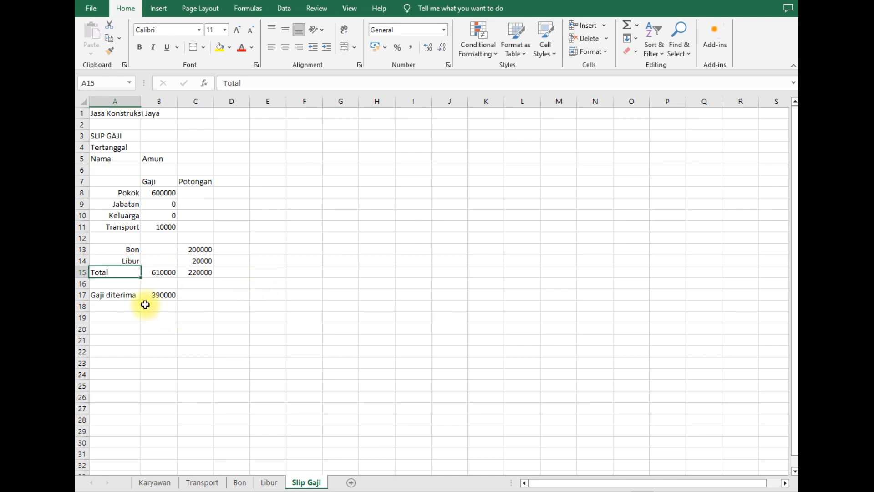
click(259, 297)
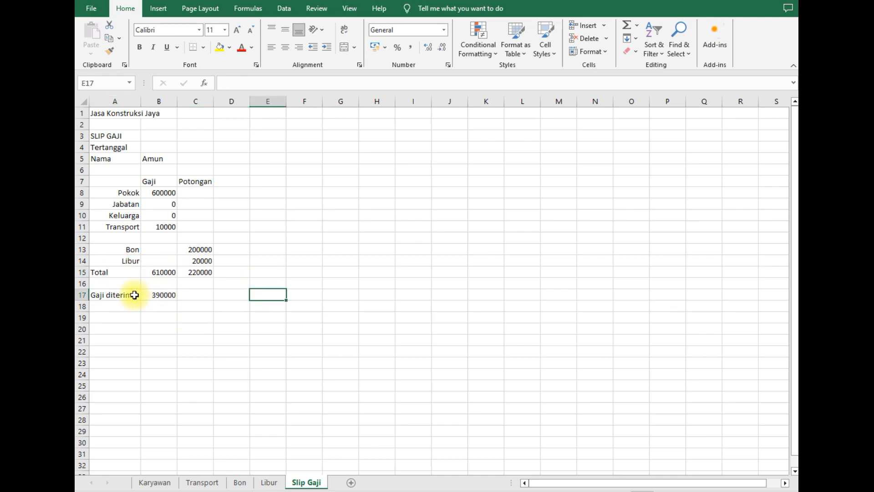
drag(132, 296, 142, 295)
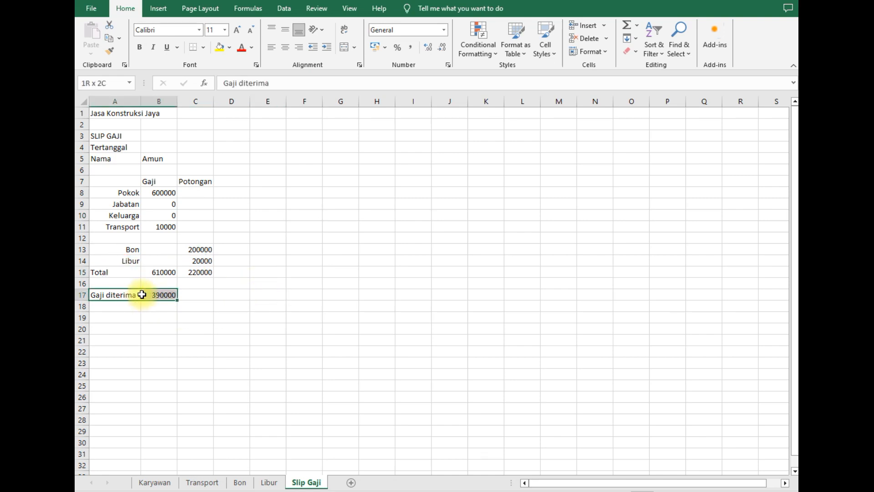
click(140, 48)
click(289, 240)
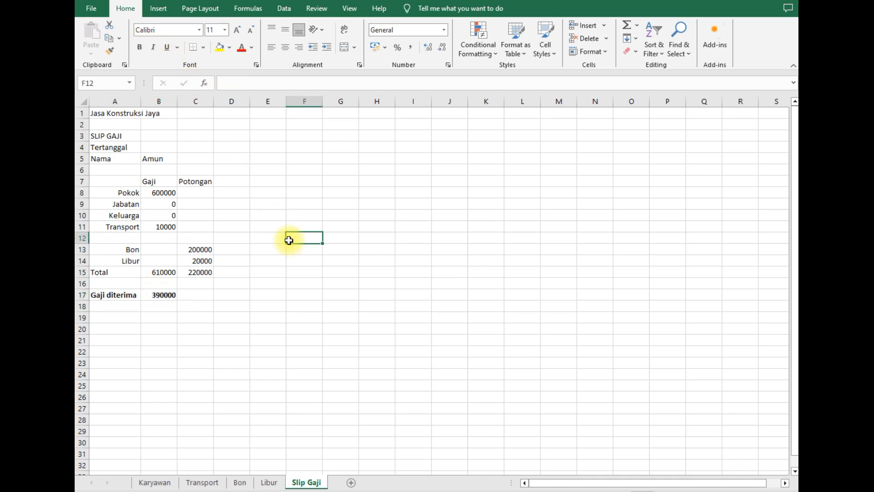
click(178, 179)
drag(177, 180, 181, 179)
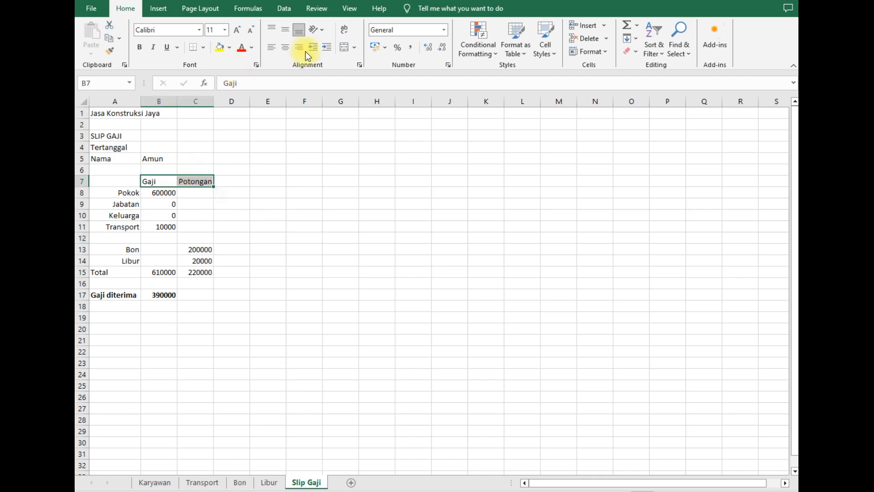
click(283, 47)
click(290, 224)
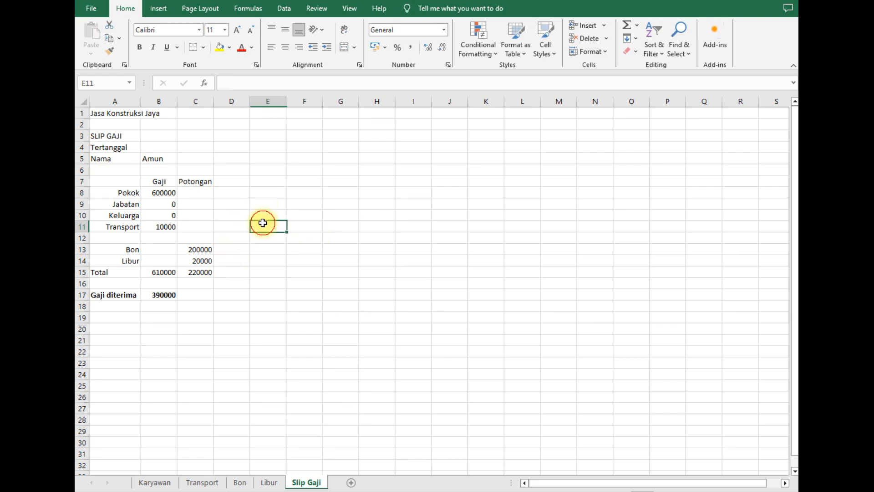
click(330, 260)
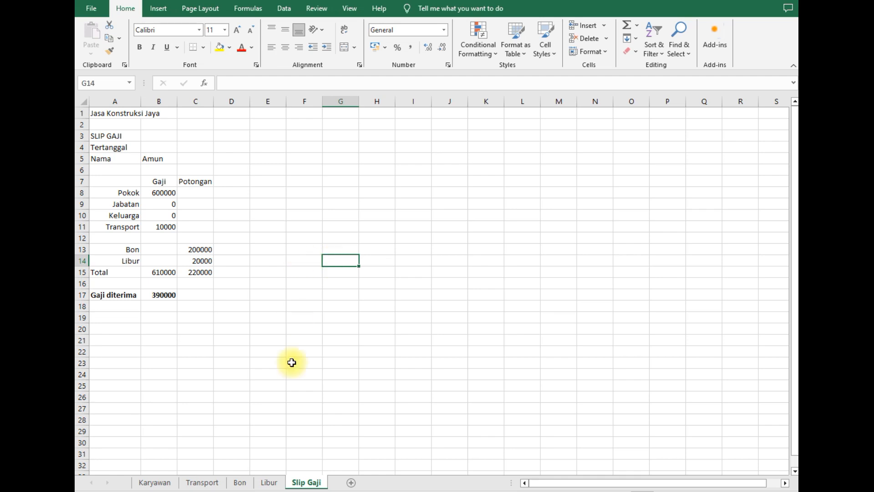
click(196, 473)
click(201, 483)
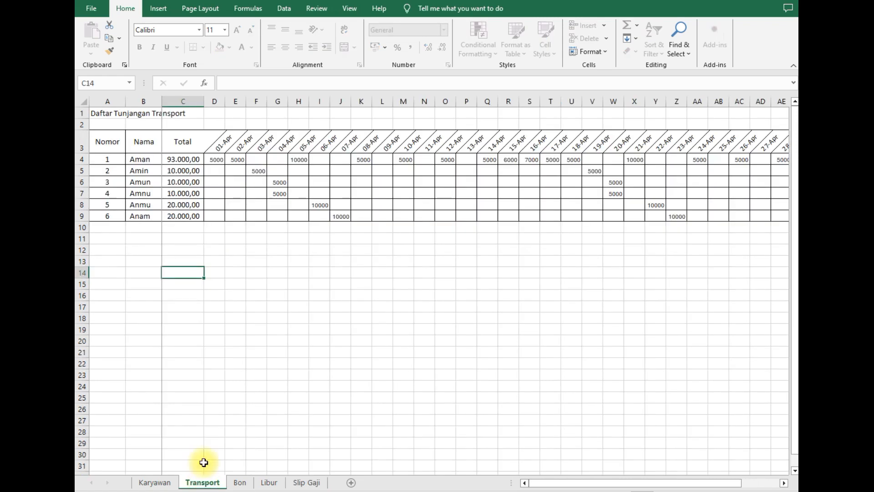
click(240, 482)
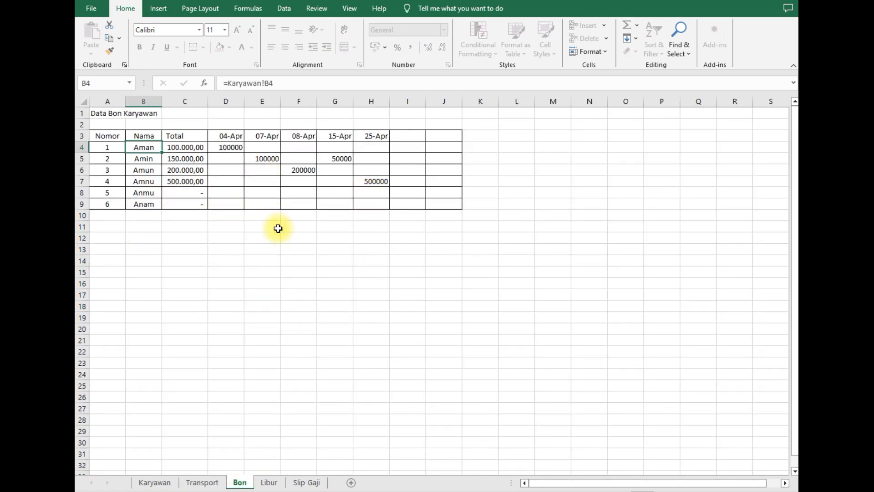
click(269, 482)
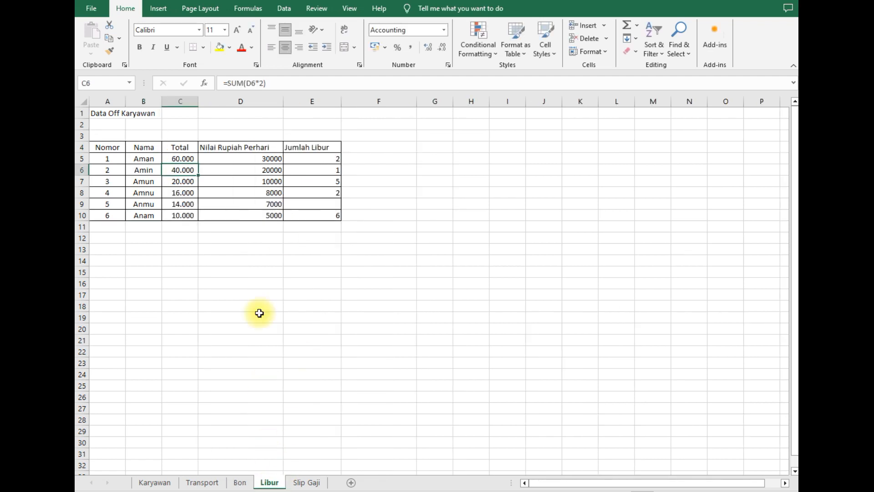
click(325, 159)
click(326, 172)
click(319, 183)
click(324, 205)
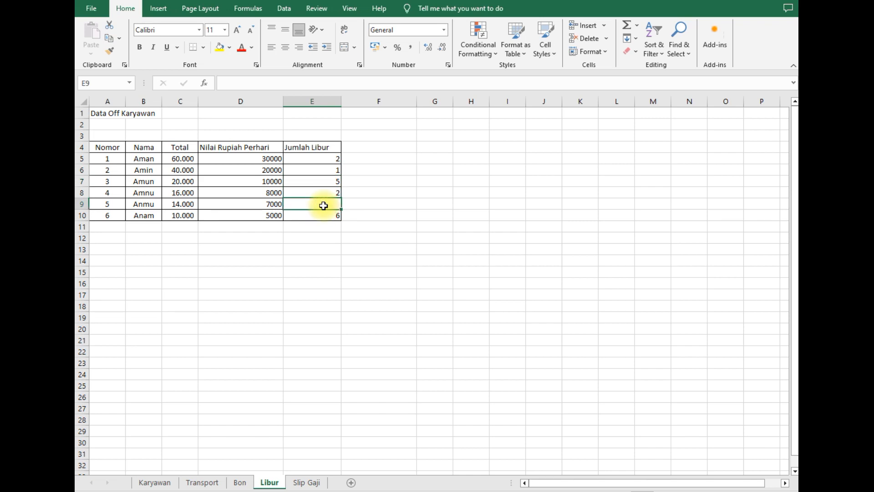
click(383, 191)
drag(318, 157, 325, 221)
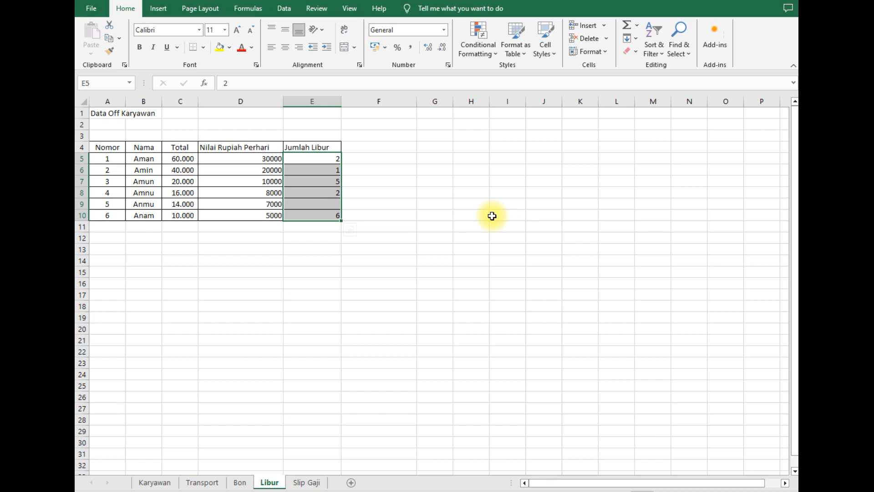
click(437, 193)
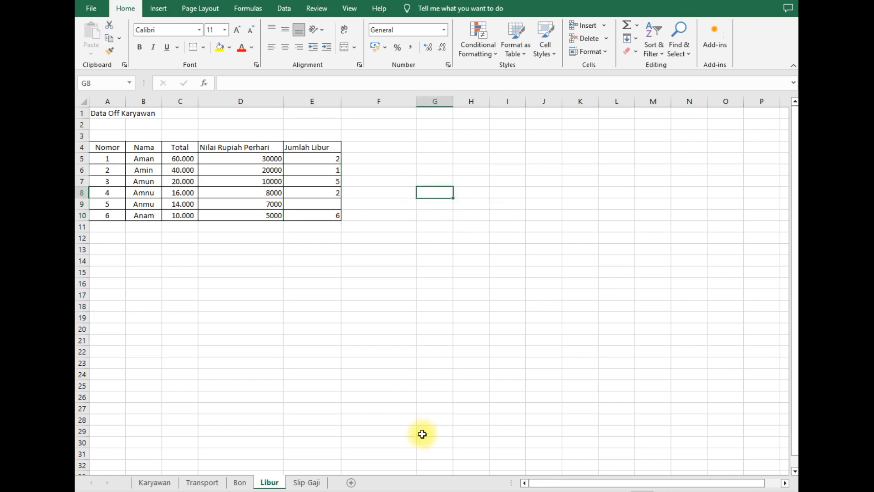
click(306, 482)
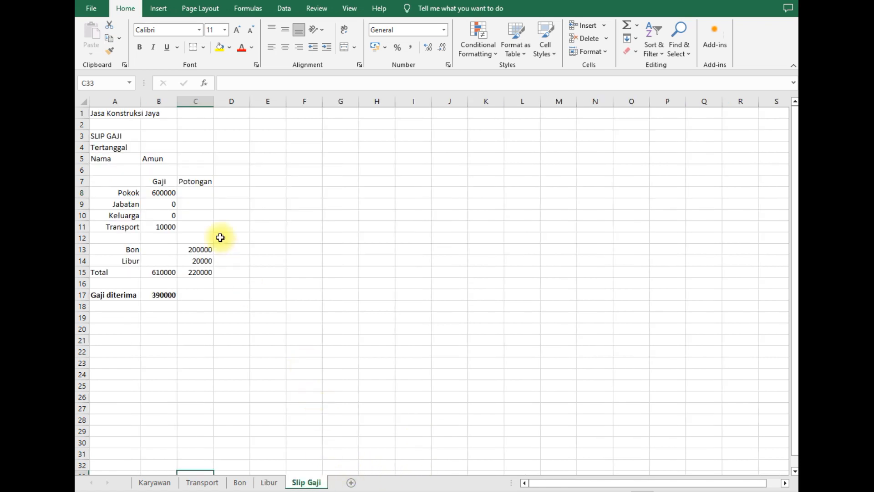
- Choose Amin from the B5 name dropdown, giving a net pay of 1220000 in B17
click(174, 159)
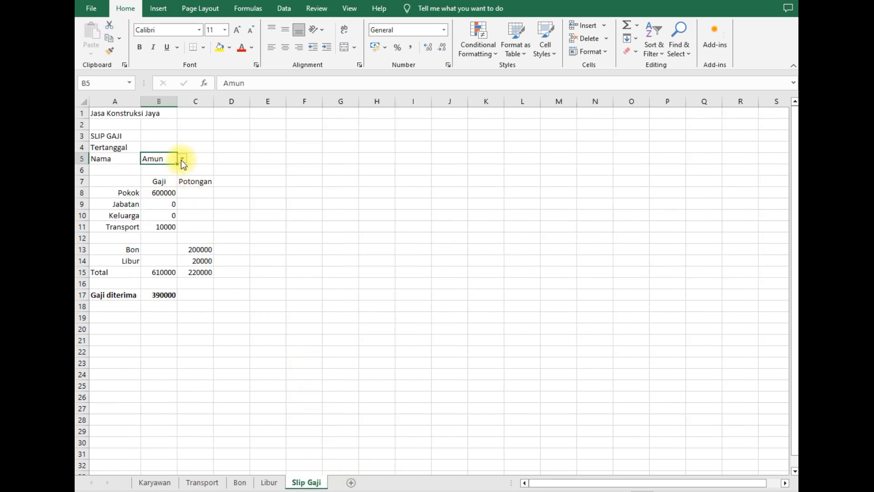
click(182, 159)
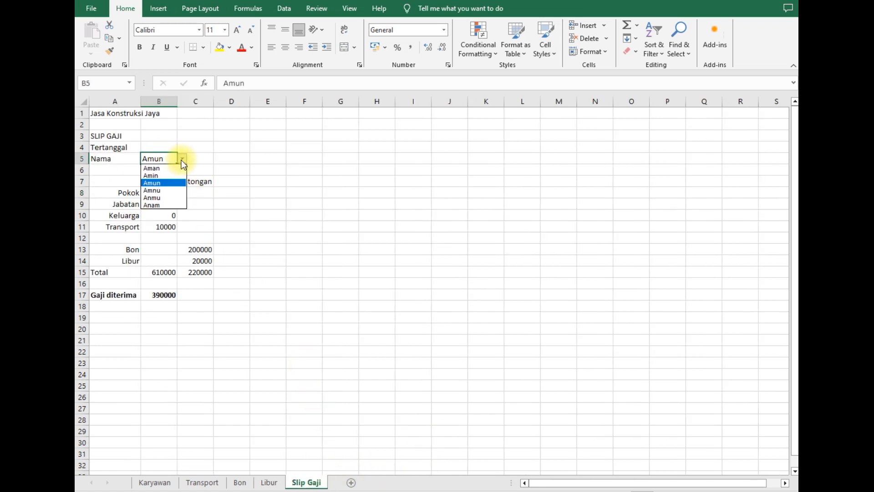
click(163, 175)
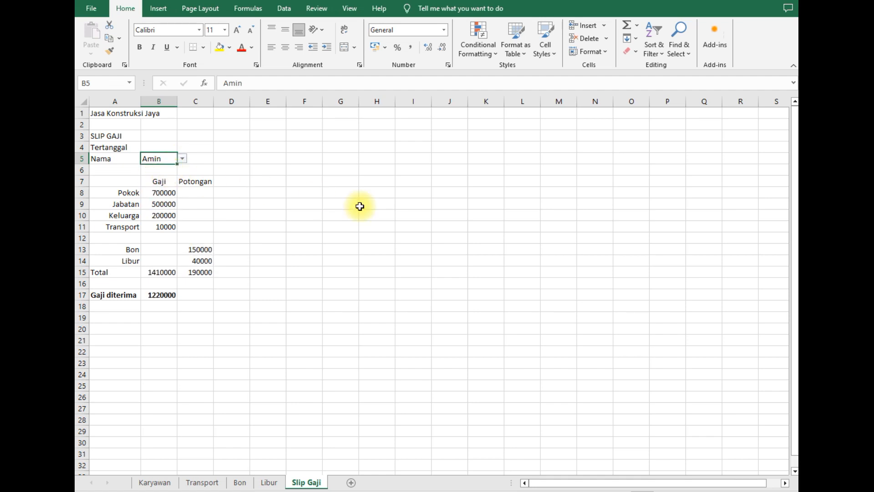
click(161, 297)
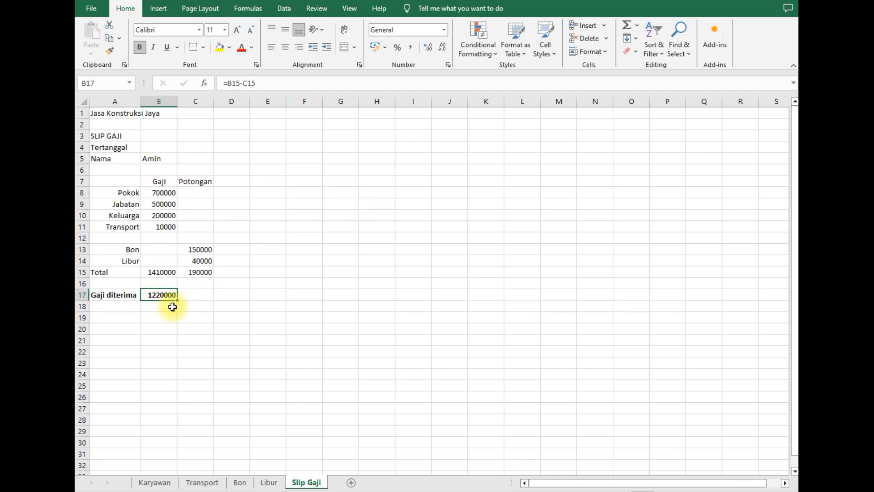
- Apply Comma Style with two decimals to the Gaji column B
click(165, 97)
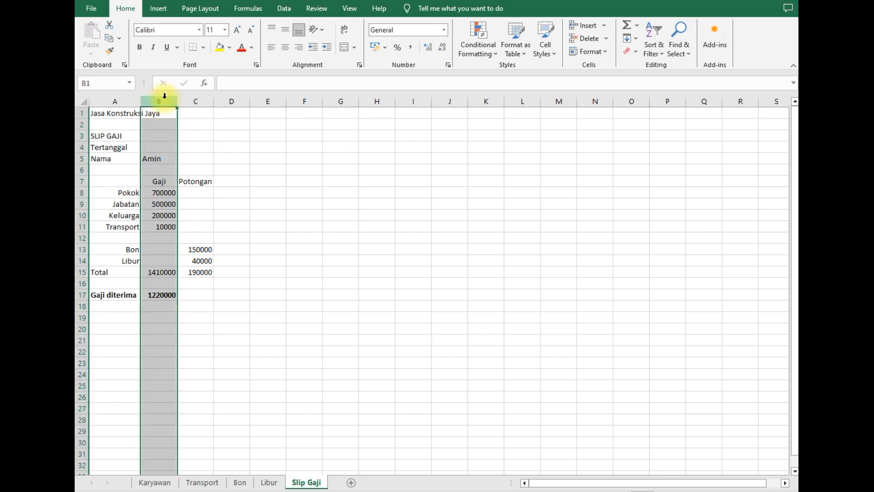
click(412, 48)
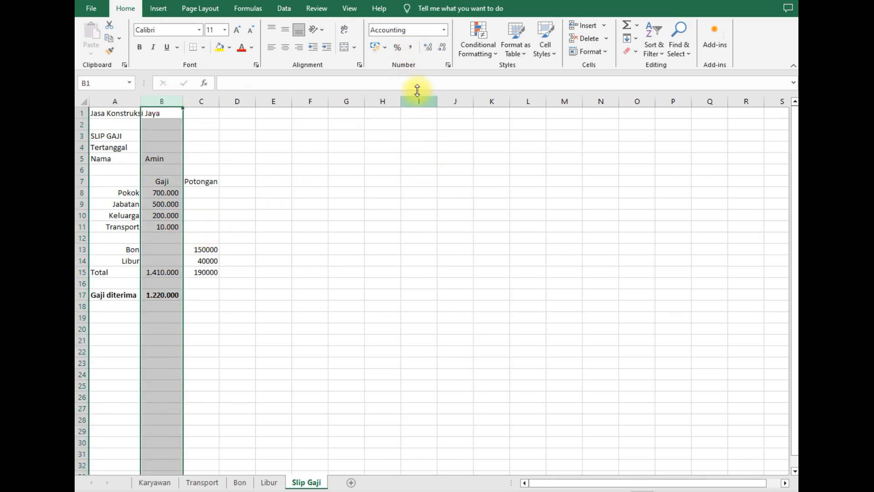
click(428, 47)
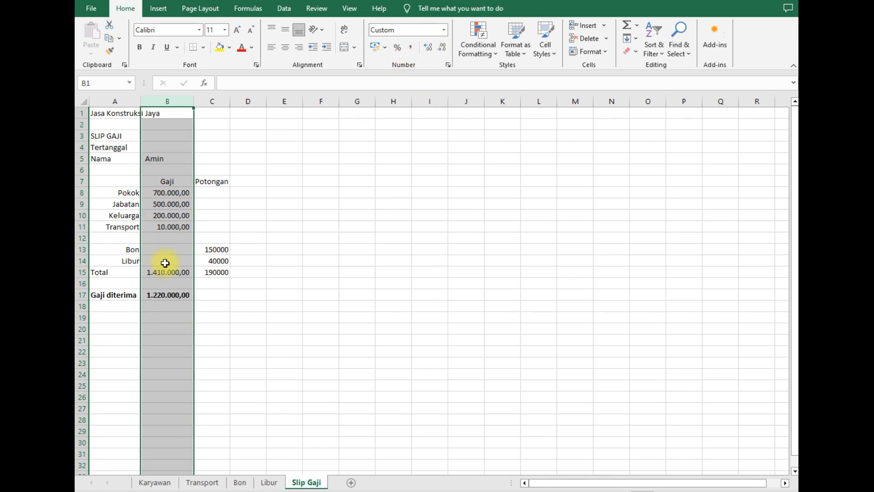
click(178, 273)
- Give the Potongan column C the same thousand-separator, two-decimal format
click(223, 101)
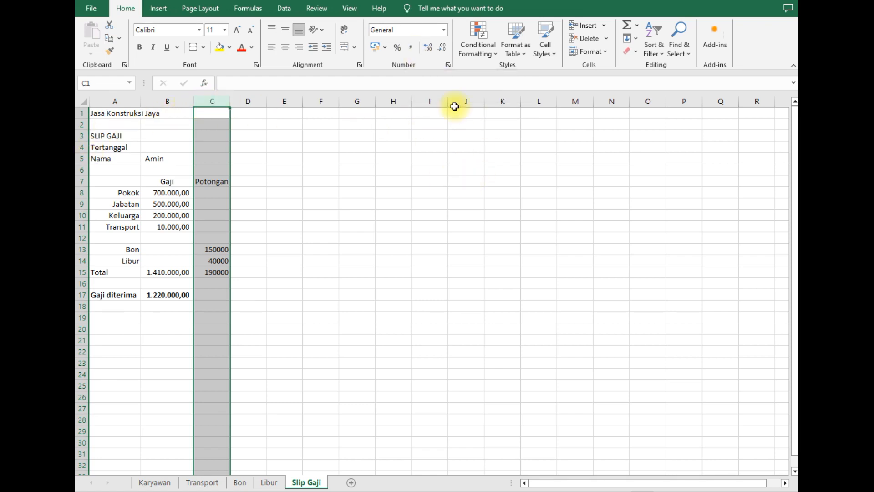
click(410, 47)
click(428, 47)
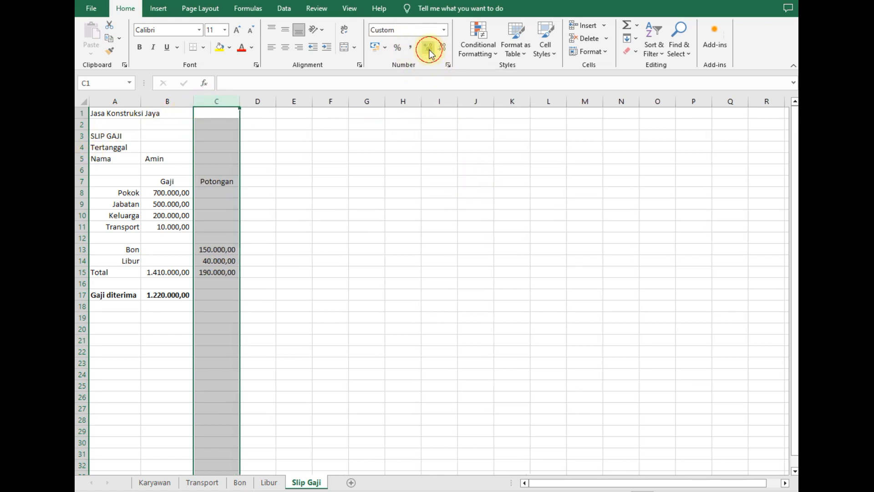
click(331, 224)
drag(172, 192, 219, 292)
click(342, 251)
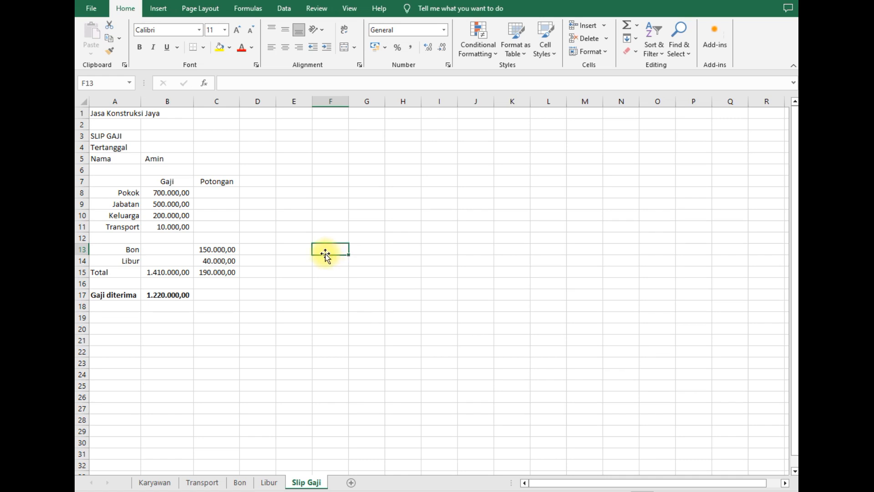
click(267, 214)
drag(98, 181, 222, 302)
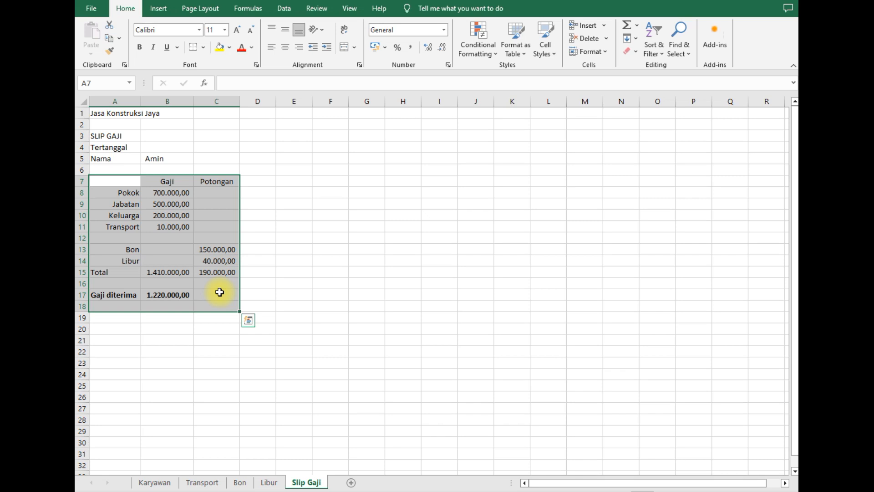
click(286, 293)
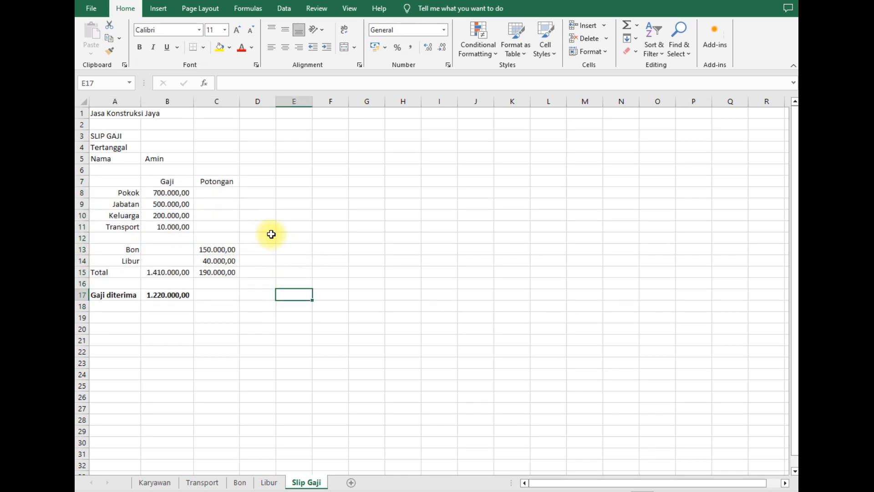
click(155, 158)
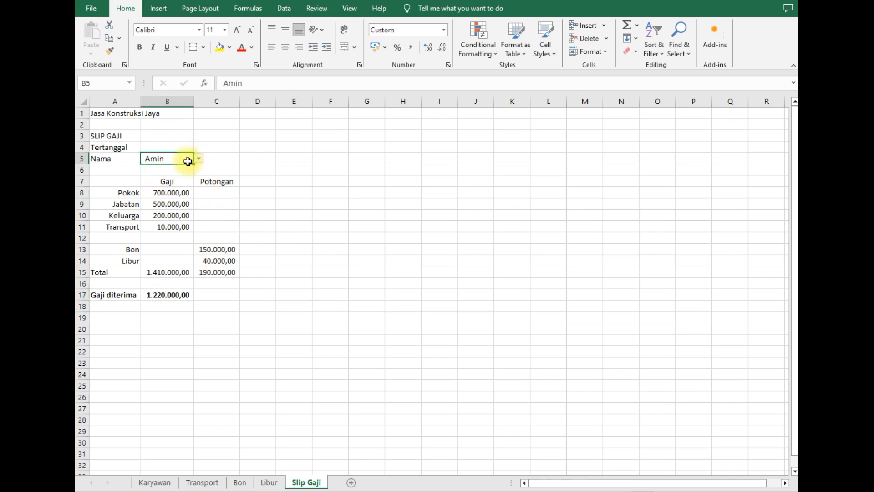
click(166, 145)
click(244, 153)
drag(185, 144, 184, 156)
- Turn off Locked on the Format Cells Protection tab for B4:B5
right_click(184, 156)
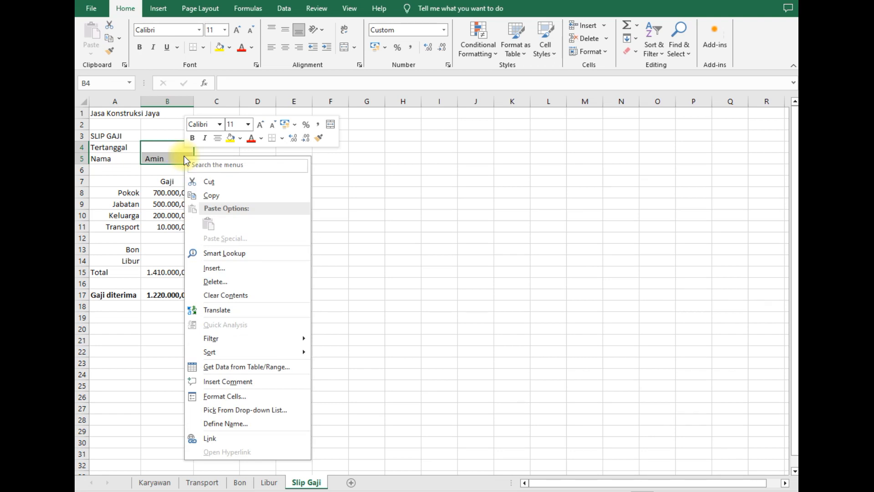
key(Escape)
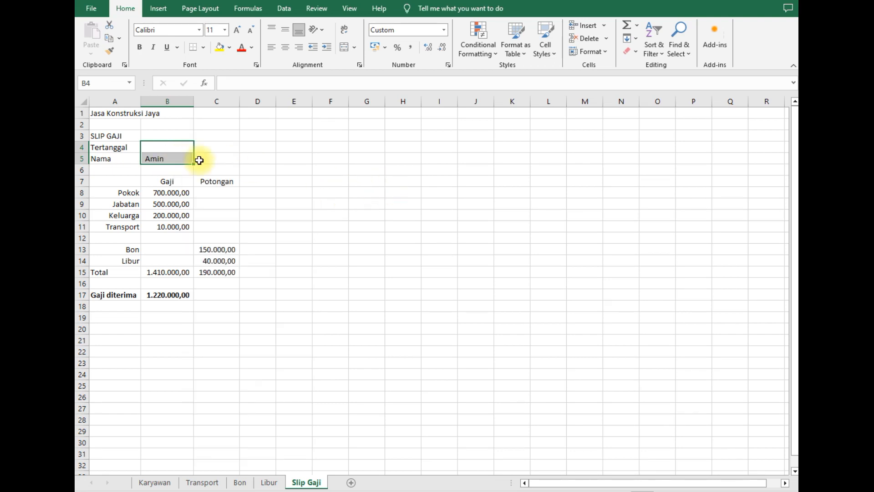
click(179, 146)
click(224, 132)
click(175, 145)
drag(175, 145, 175, 157)
right_click(175, 157)
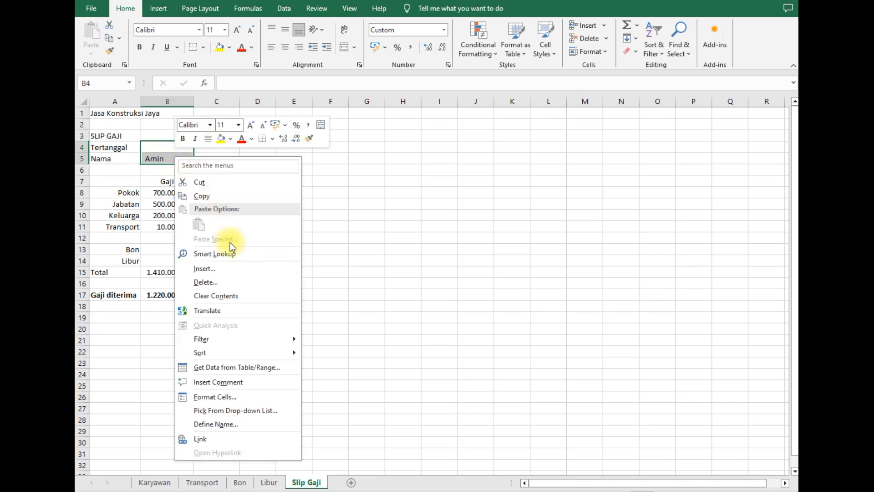
click(222, 397)
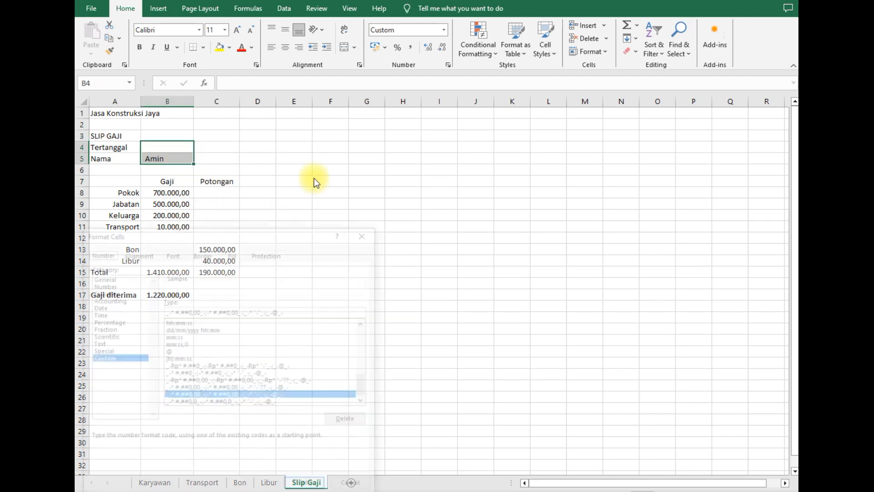
drag(274, 225, 382, 141)
click(377, 168)
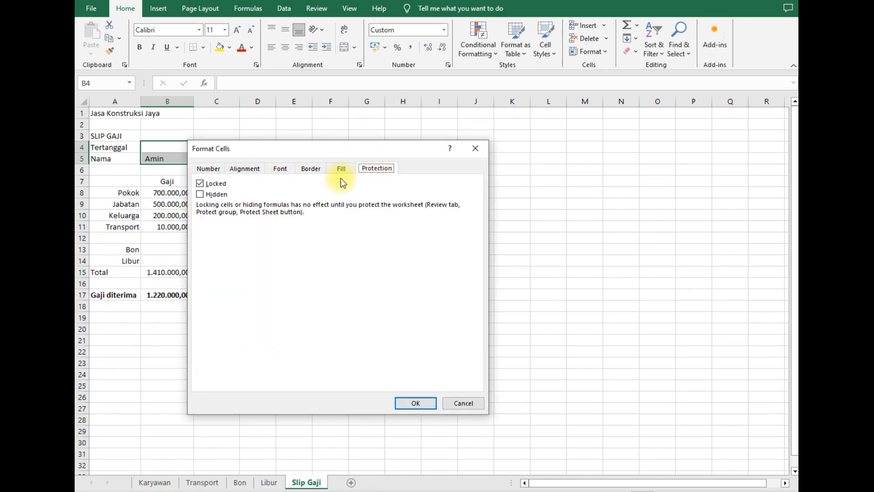
click(203, 183)
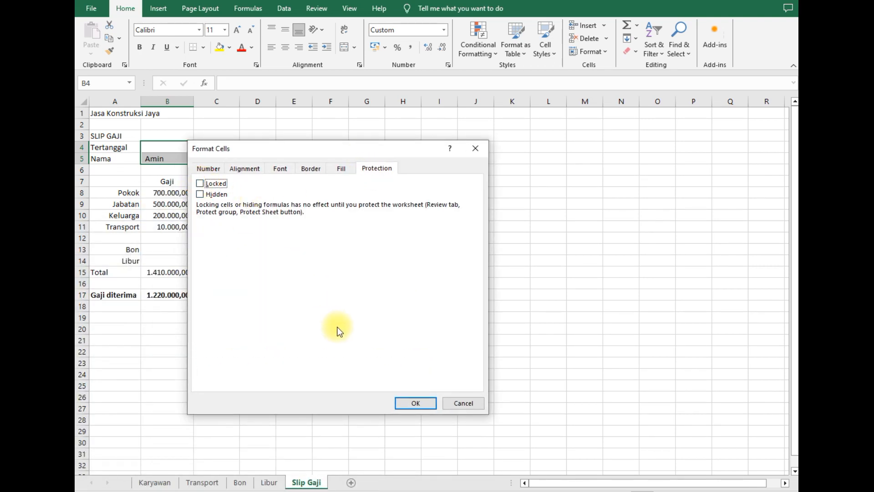
click(406, 399)
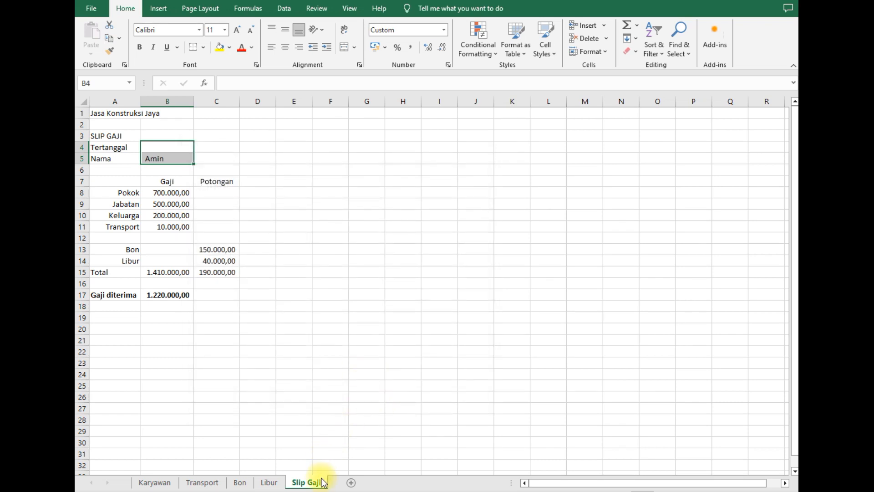
- Protect the Slip Gaji sheet with a password and re-enter it to confirm
right_click(310, 485)
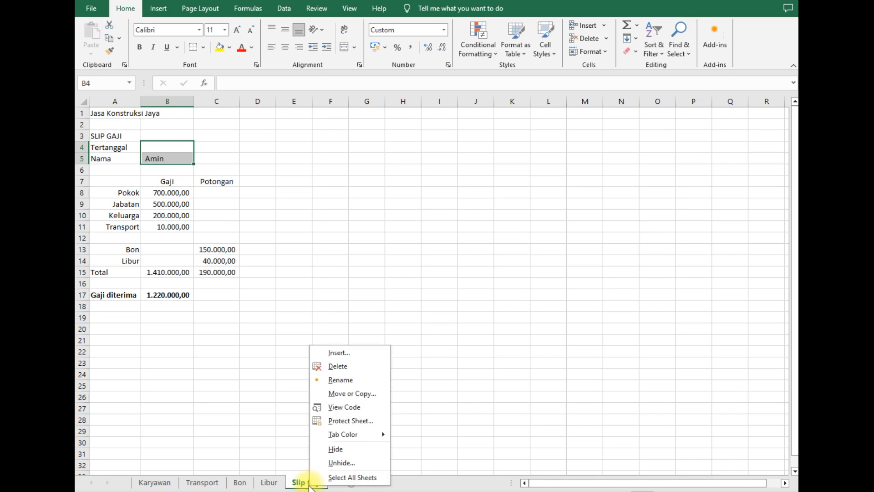
click(352, 420)
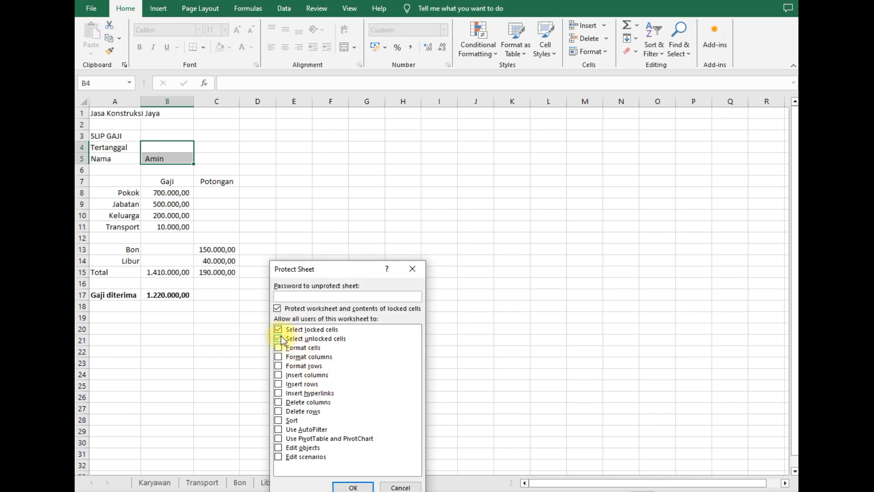
click(298, 299)
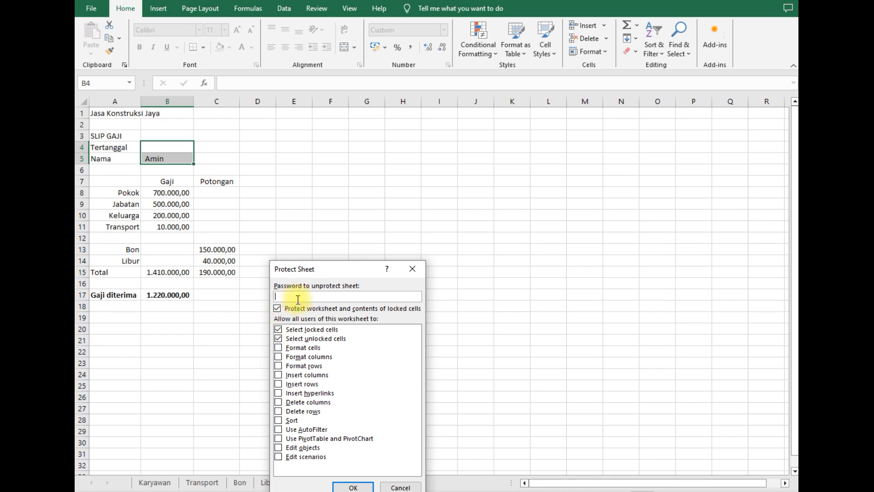
text(12345)
click(351, 486)
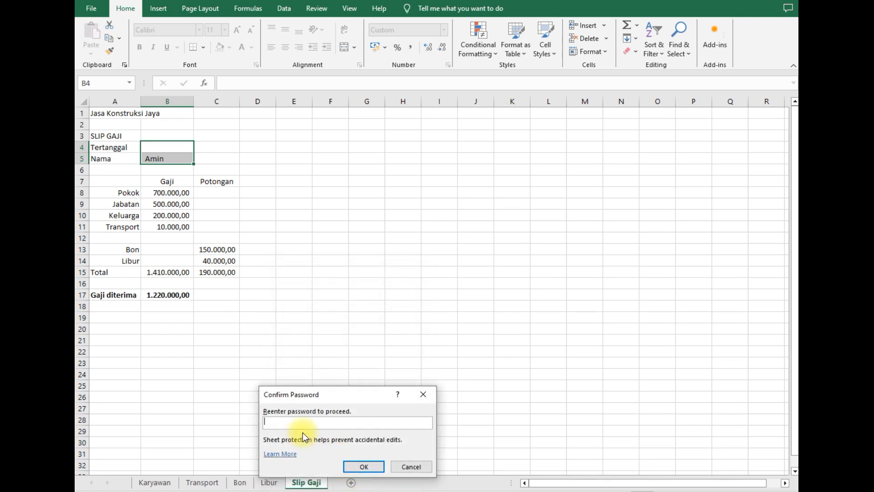
text(123)
click(364, 466)
- Select cells on the protected sheet, including the Transport formula cell B11
click(301, 314)
click(255, 237)
click(177, 227)
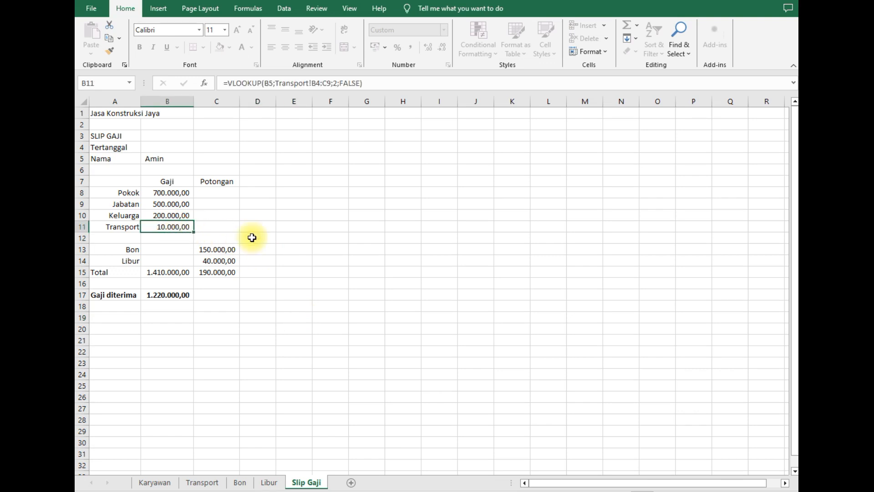
key(Delete)
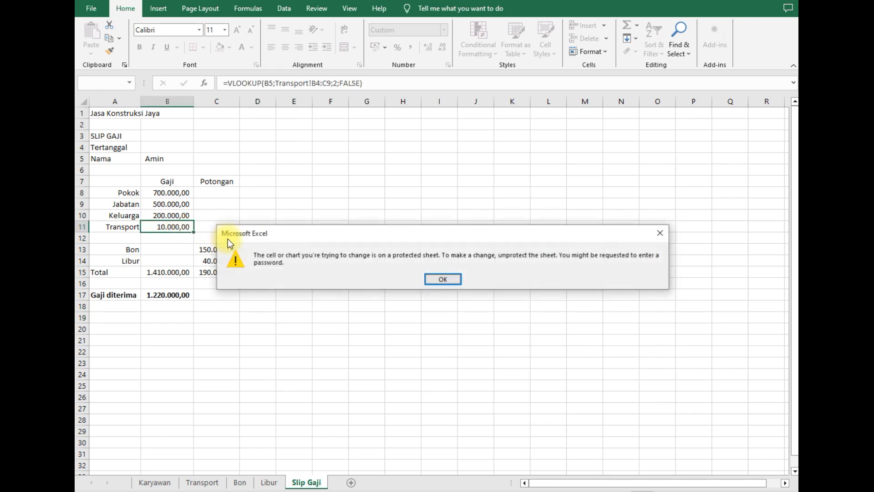
click(441, 280)
click(297, 314)
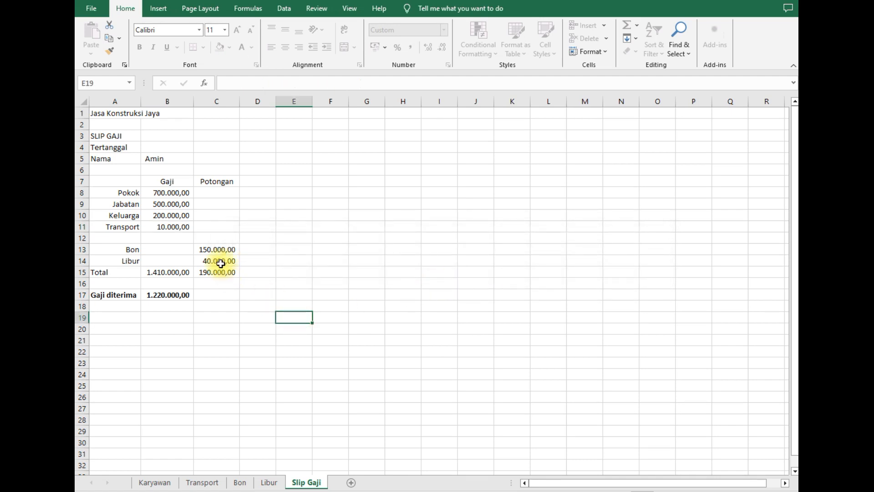
click(215, 254)
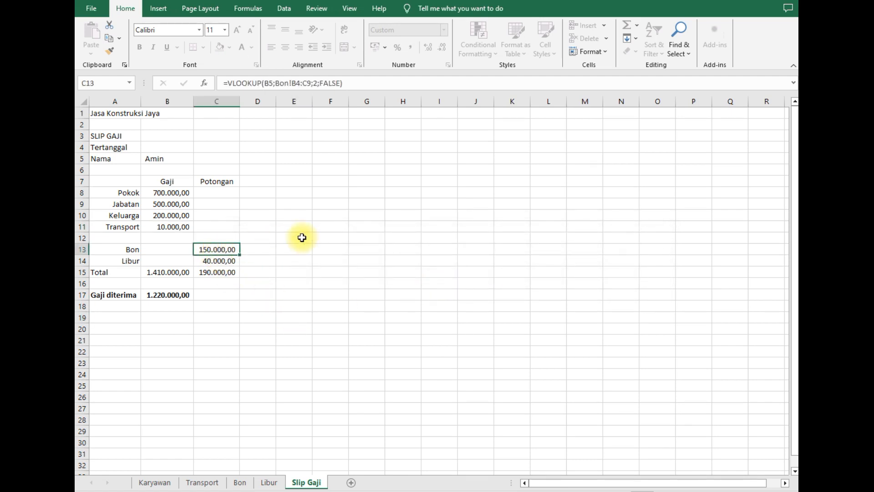
key(Delete)
click(430, 279)
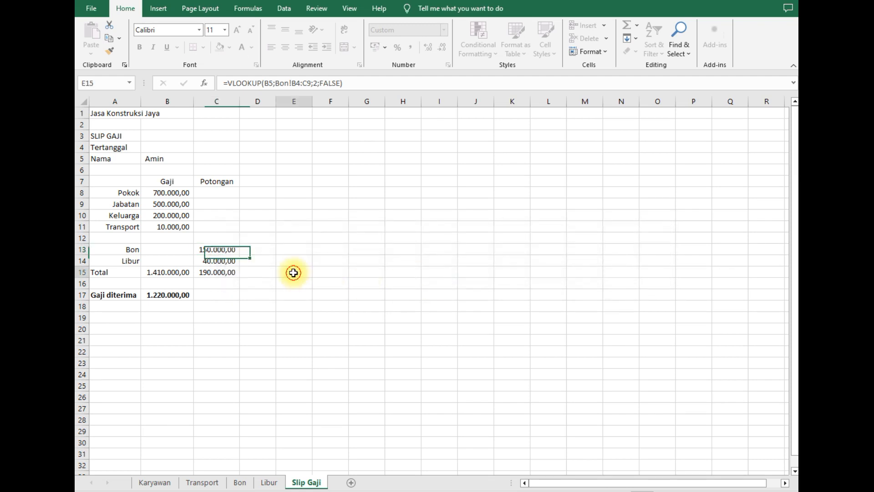
click(174, 157)
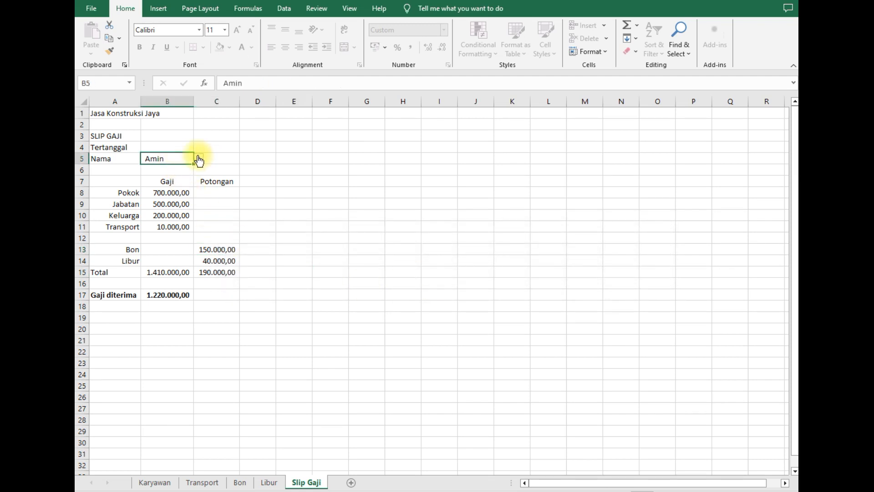
- Test the B5 name dropdown by switching to another employee and back
click(199, 159)
click(172, 182)
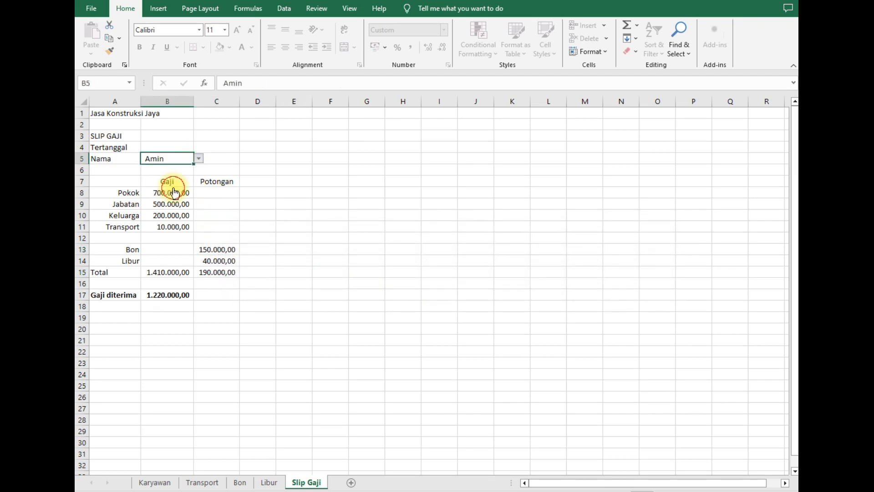
click(199, 158)
click(171, 170)
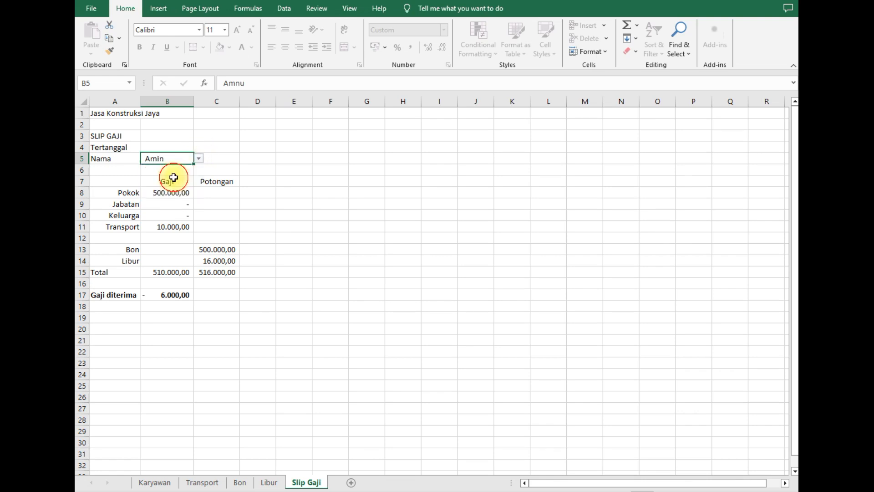
- Enter the date 2 mei 2024 in B4
click(169, 144)
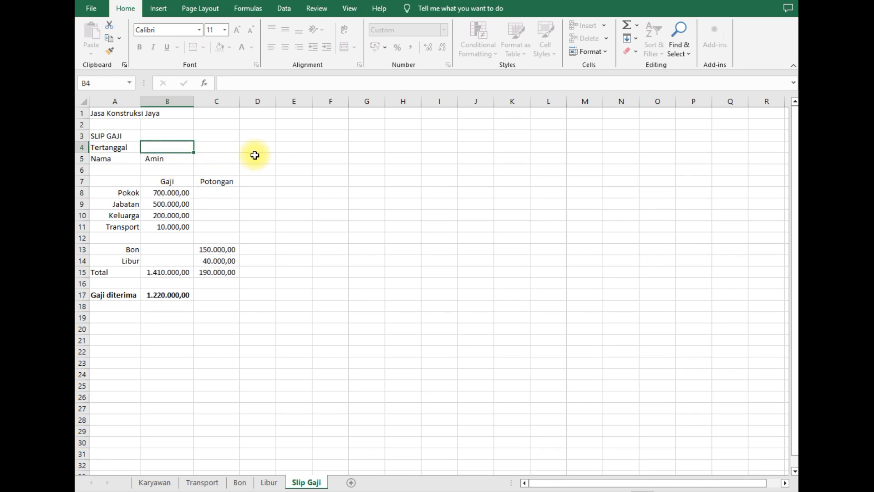
click(292, 148)
click(168, 145)
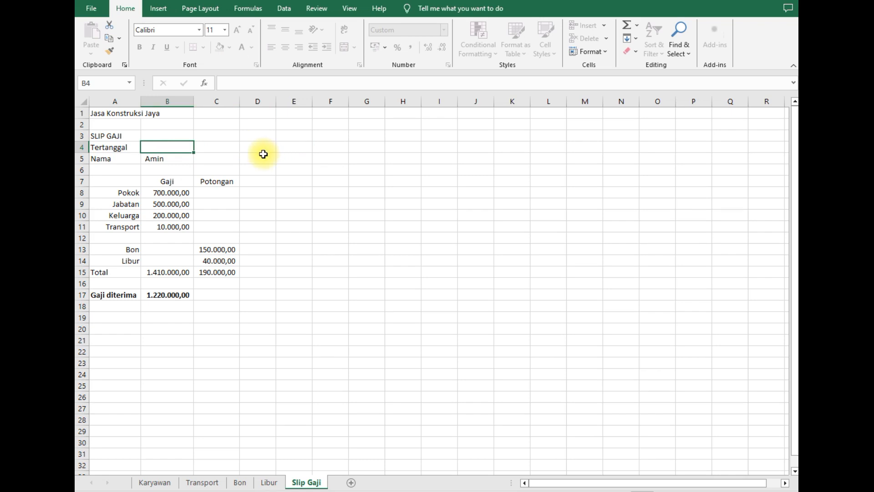
text(2)
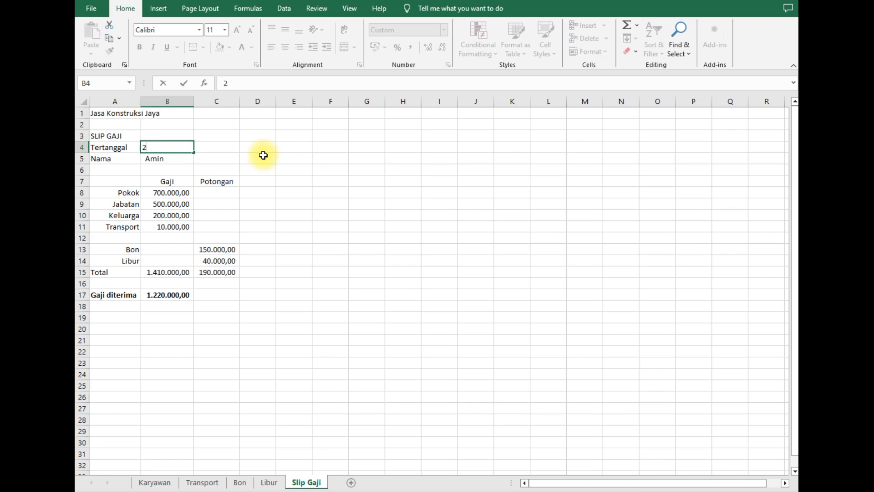
text( mei 2024)
key(Return)
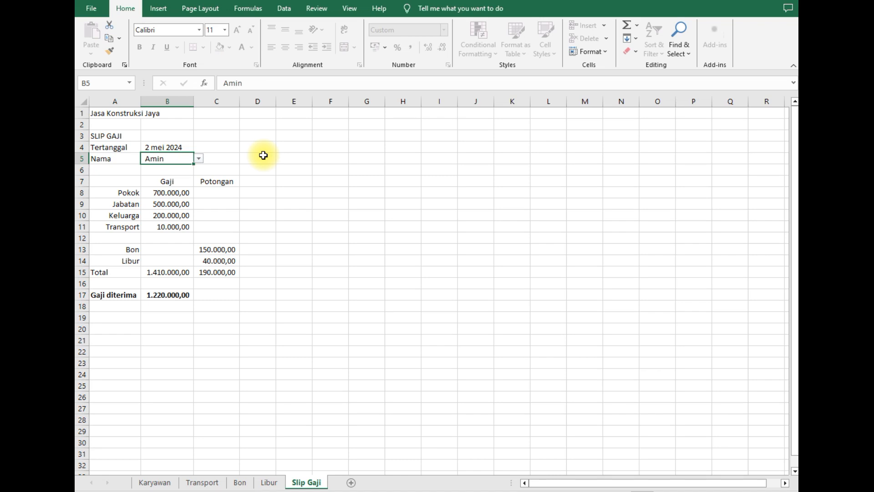
- Pick another employee from the B5 list, bringing net pay to 556.000,00
click(267, 178)
click(260, 143)
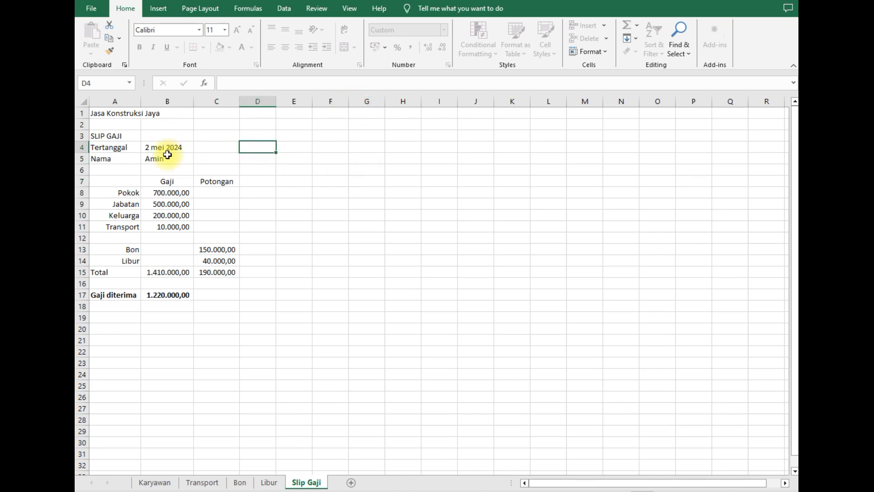
drag(166, 151, 169, 160)
click(271, 146)
click(178, 158)
click(199, 158)
click(163, 195)
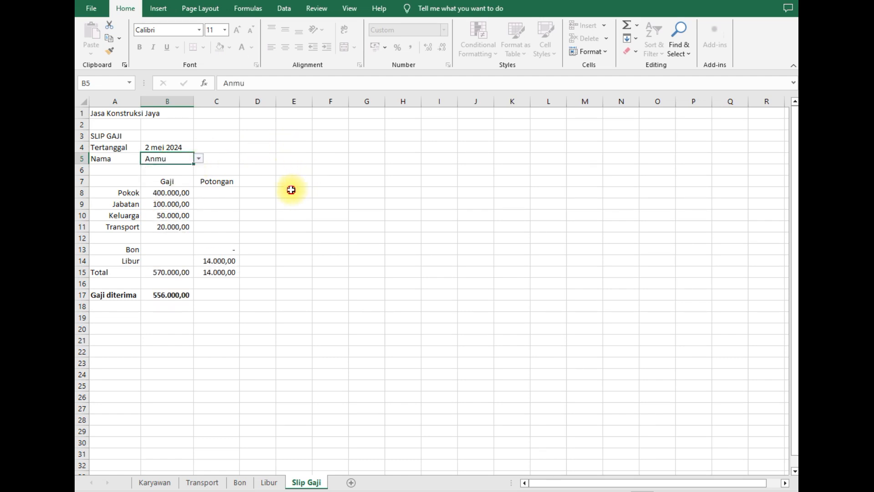
click(292, 190)
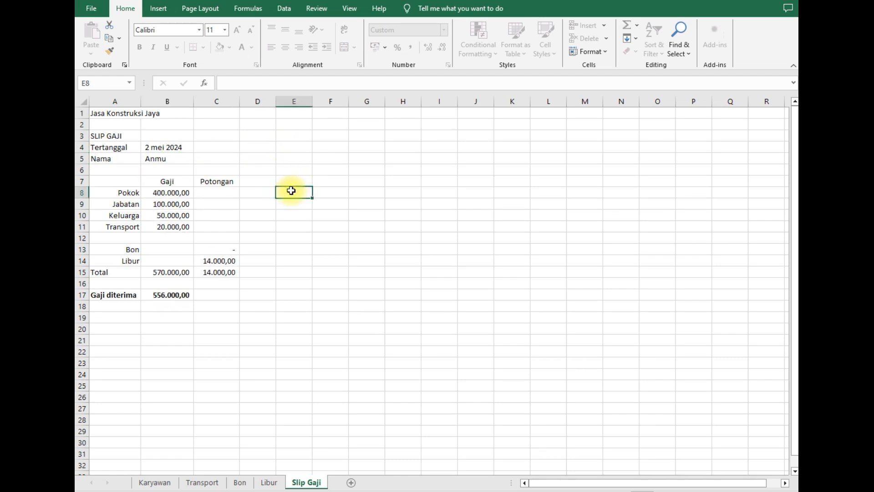